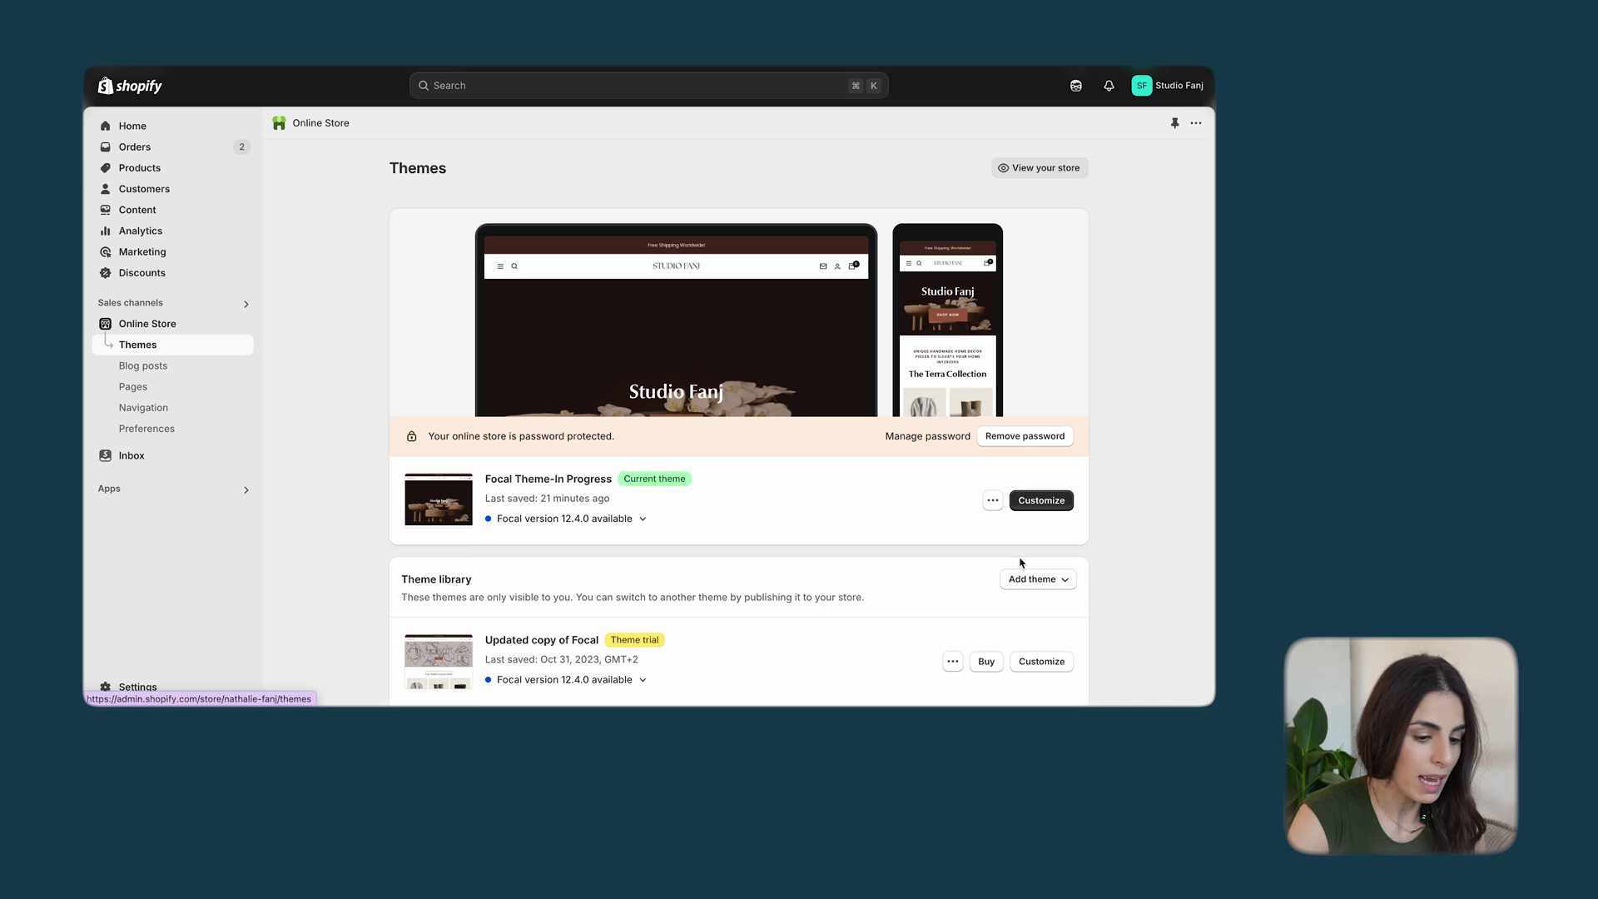
pyautogui.click(1053, 511)
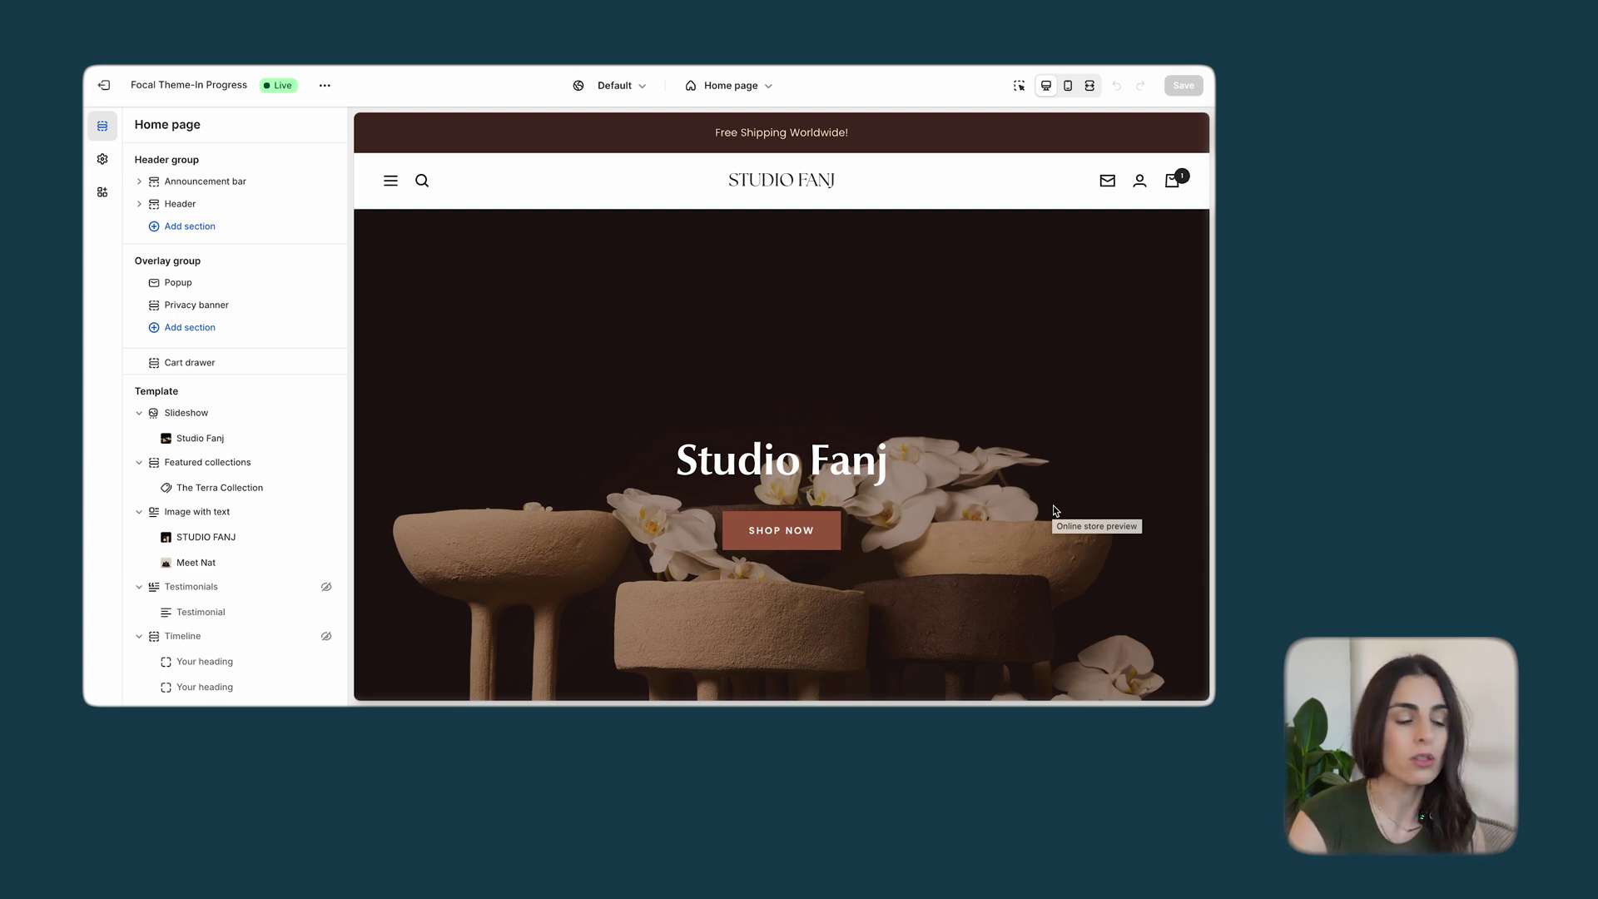
pyautogui.click(325, 85)
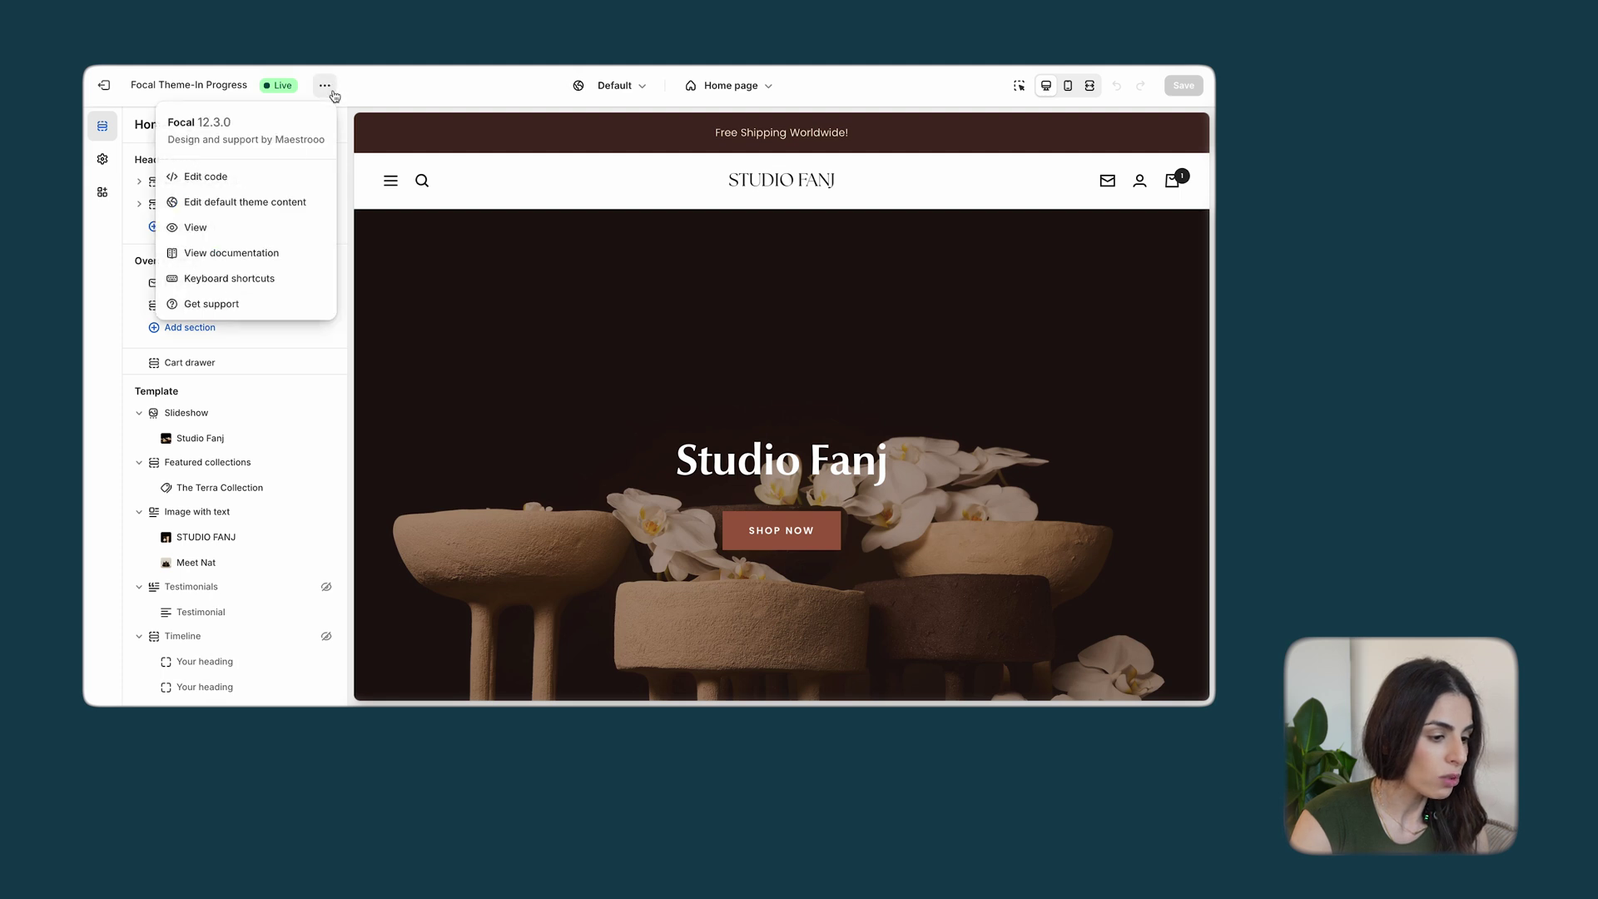
pyautogui.click(103, 84)
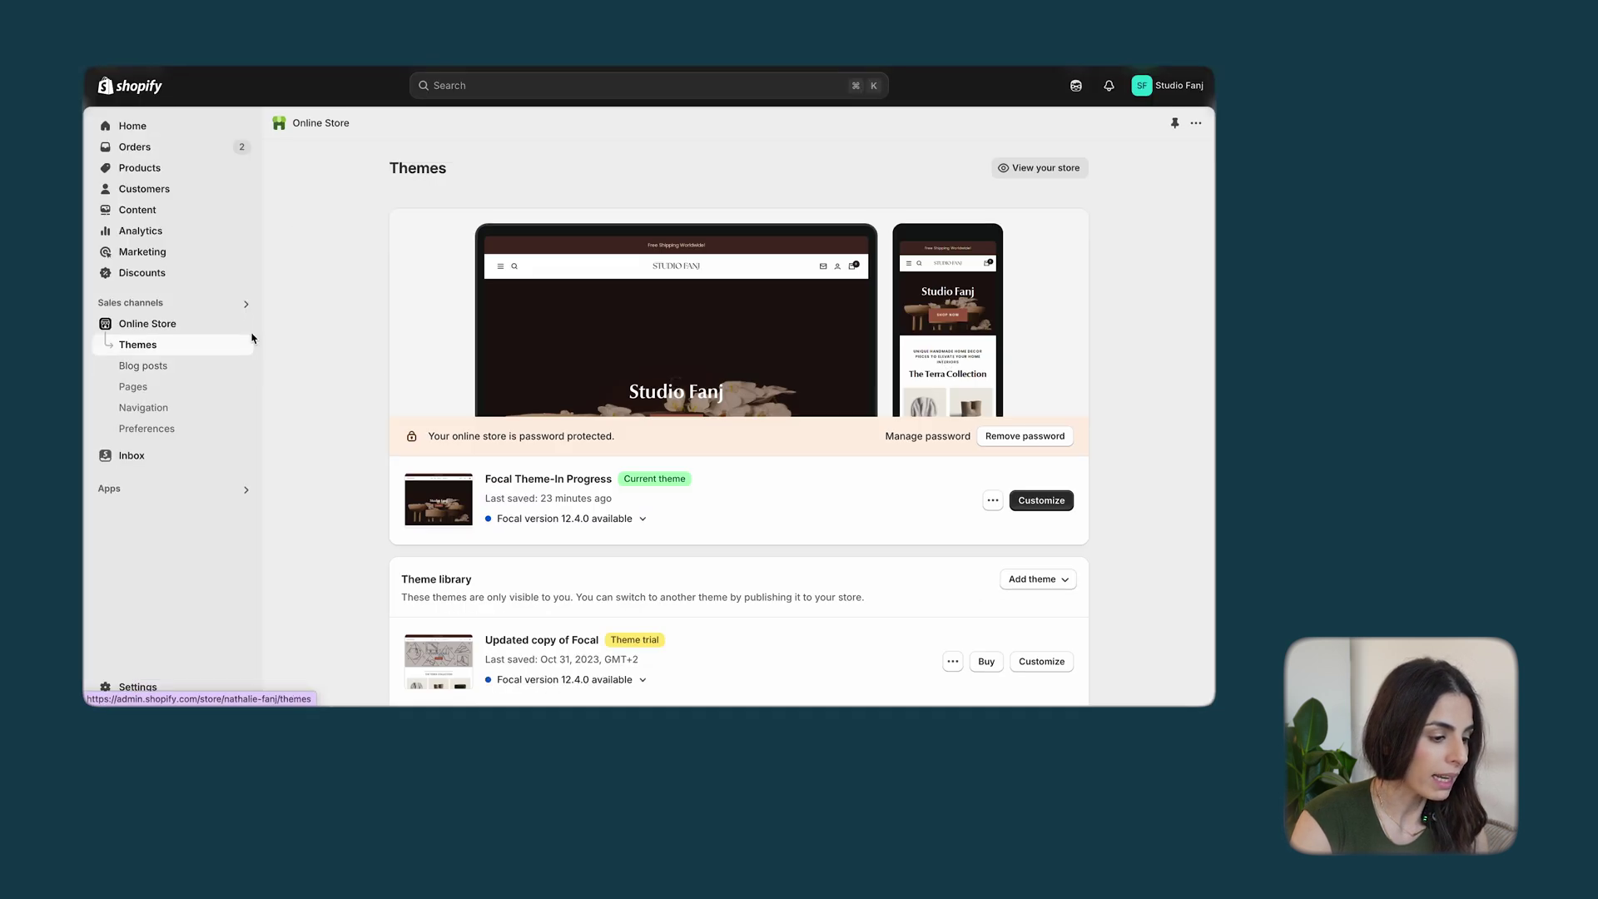
pyautogui.click(243, 324)
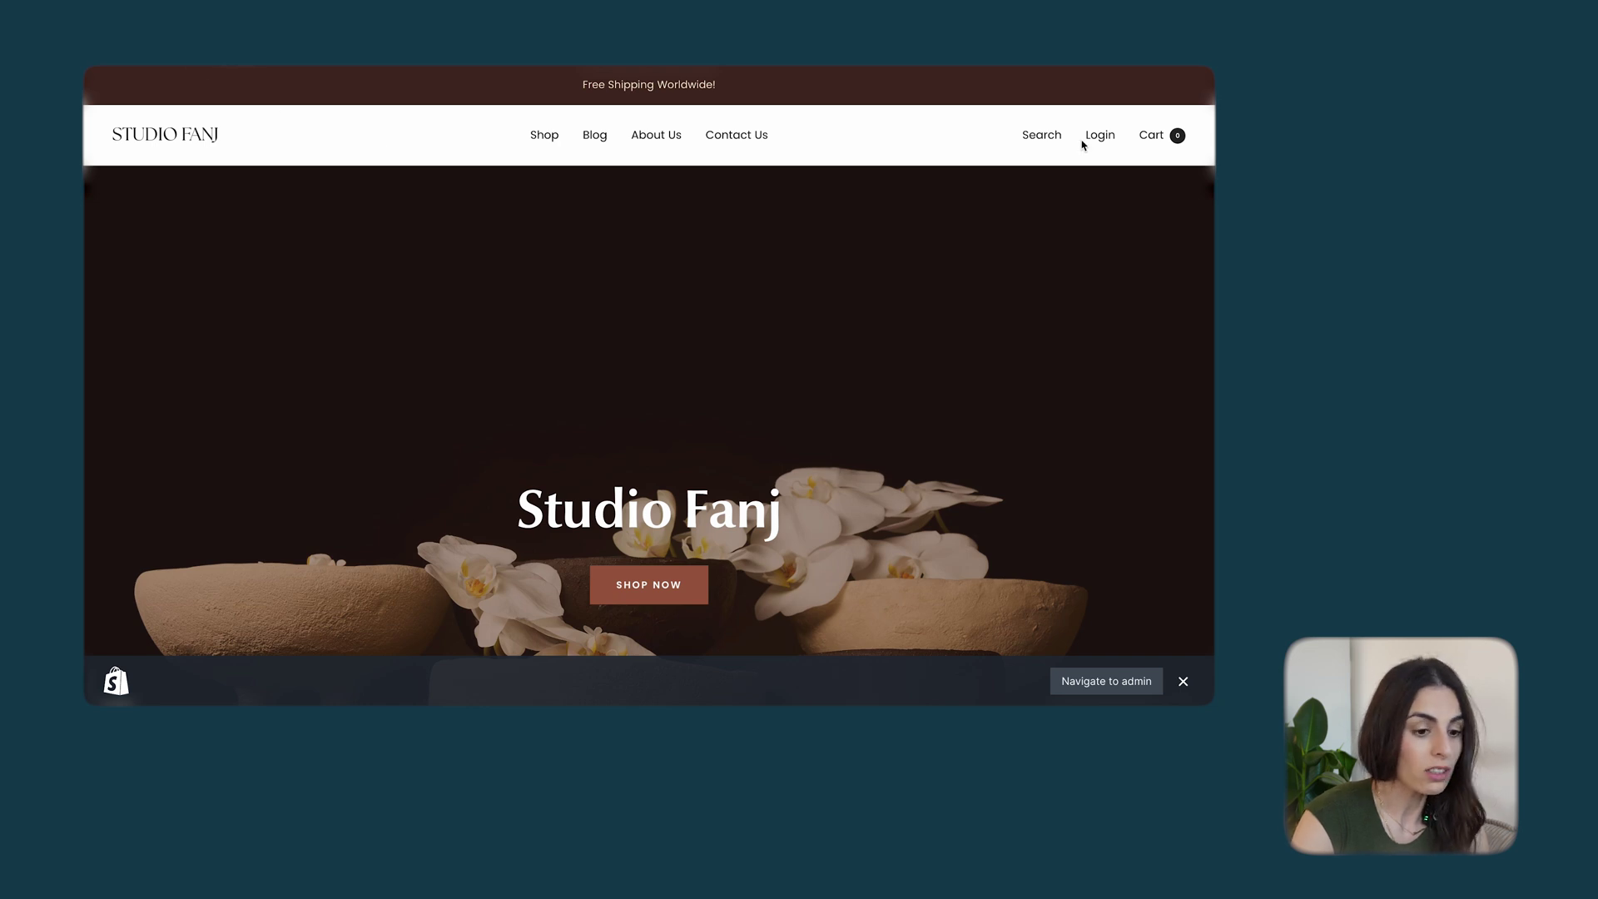
pyautogui.click(1204, 73)
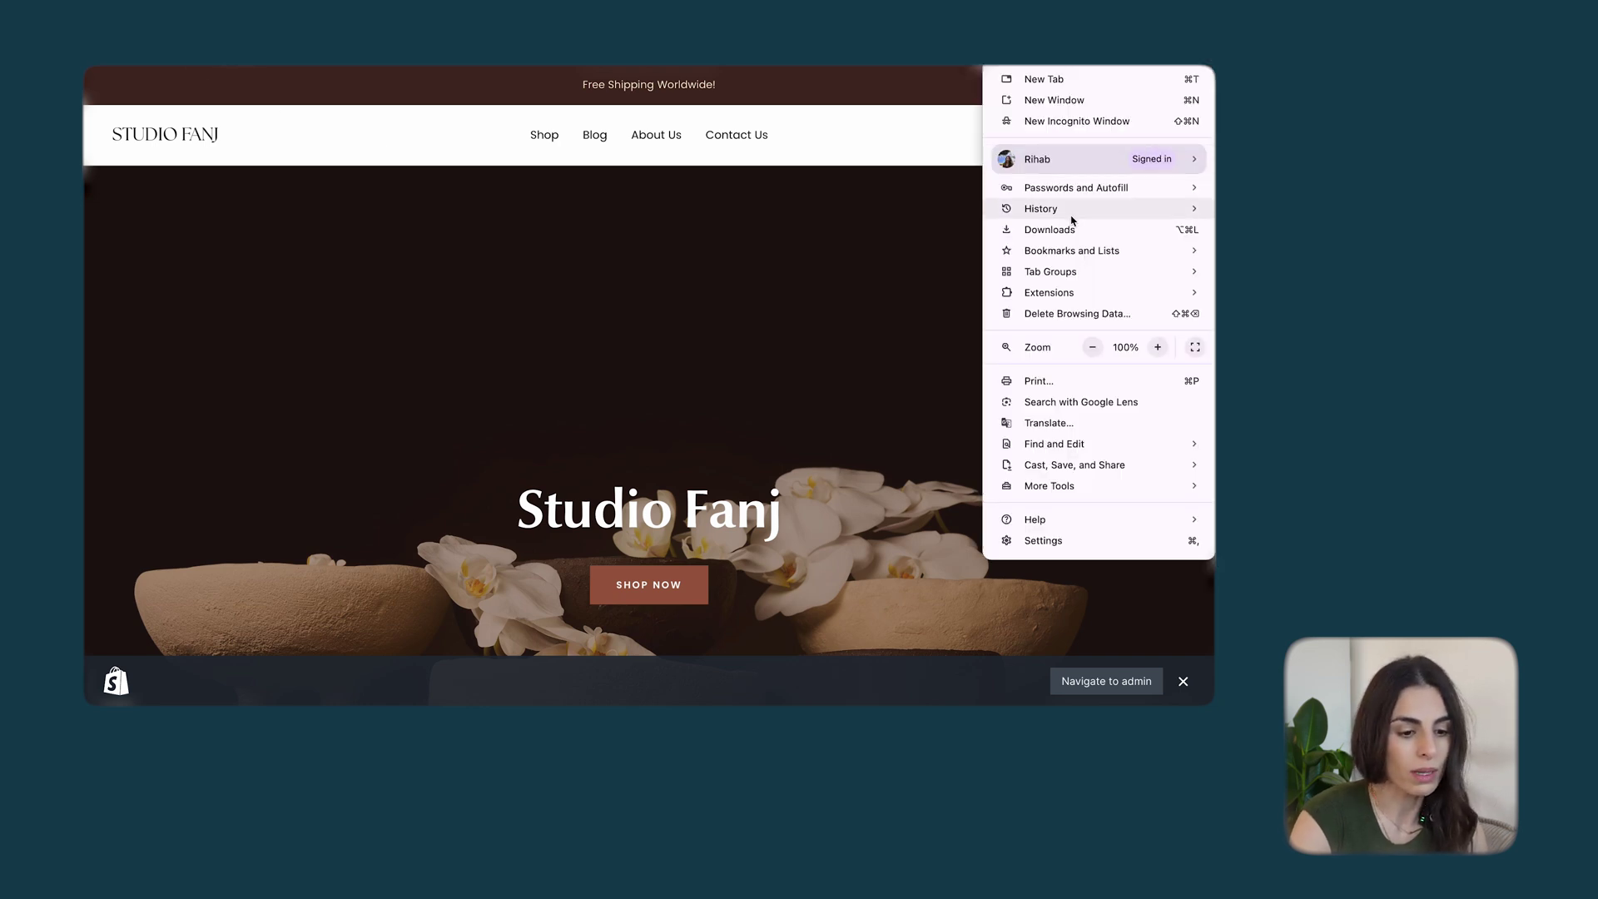
pyautogui.click(1092, 123)
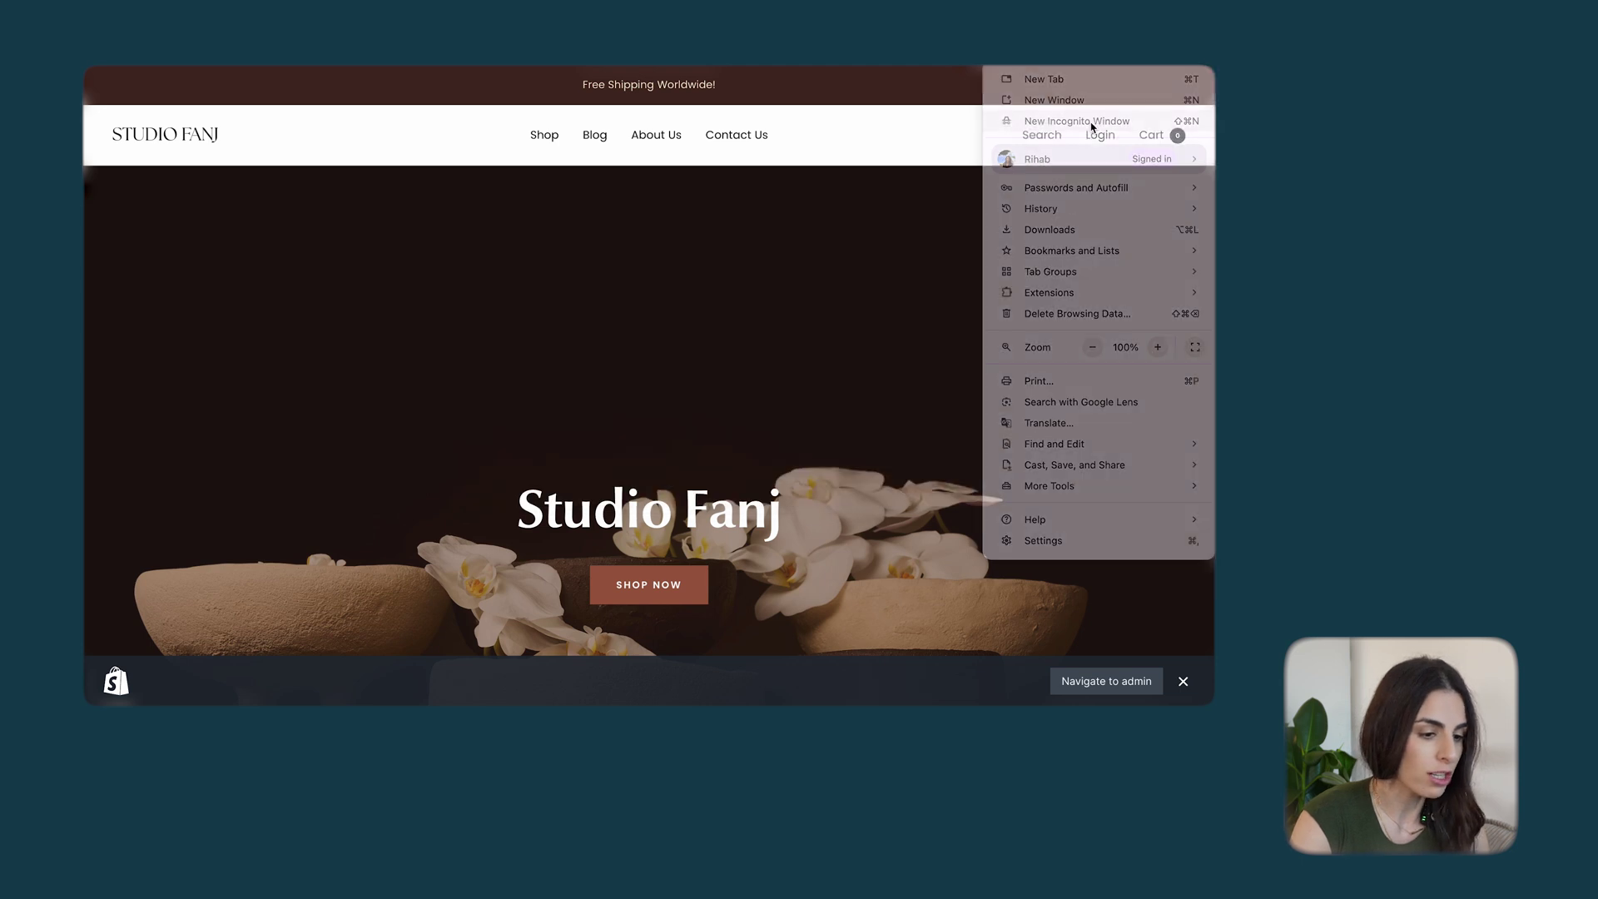
pyautogui.write('https://studiofanj.com/')
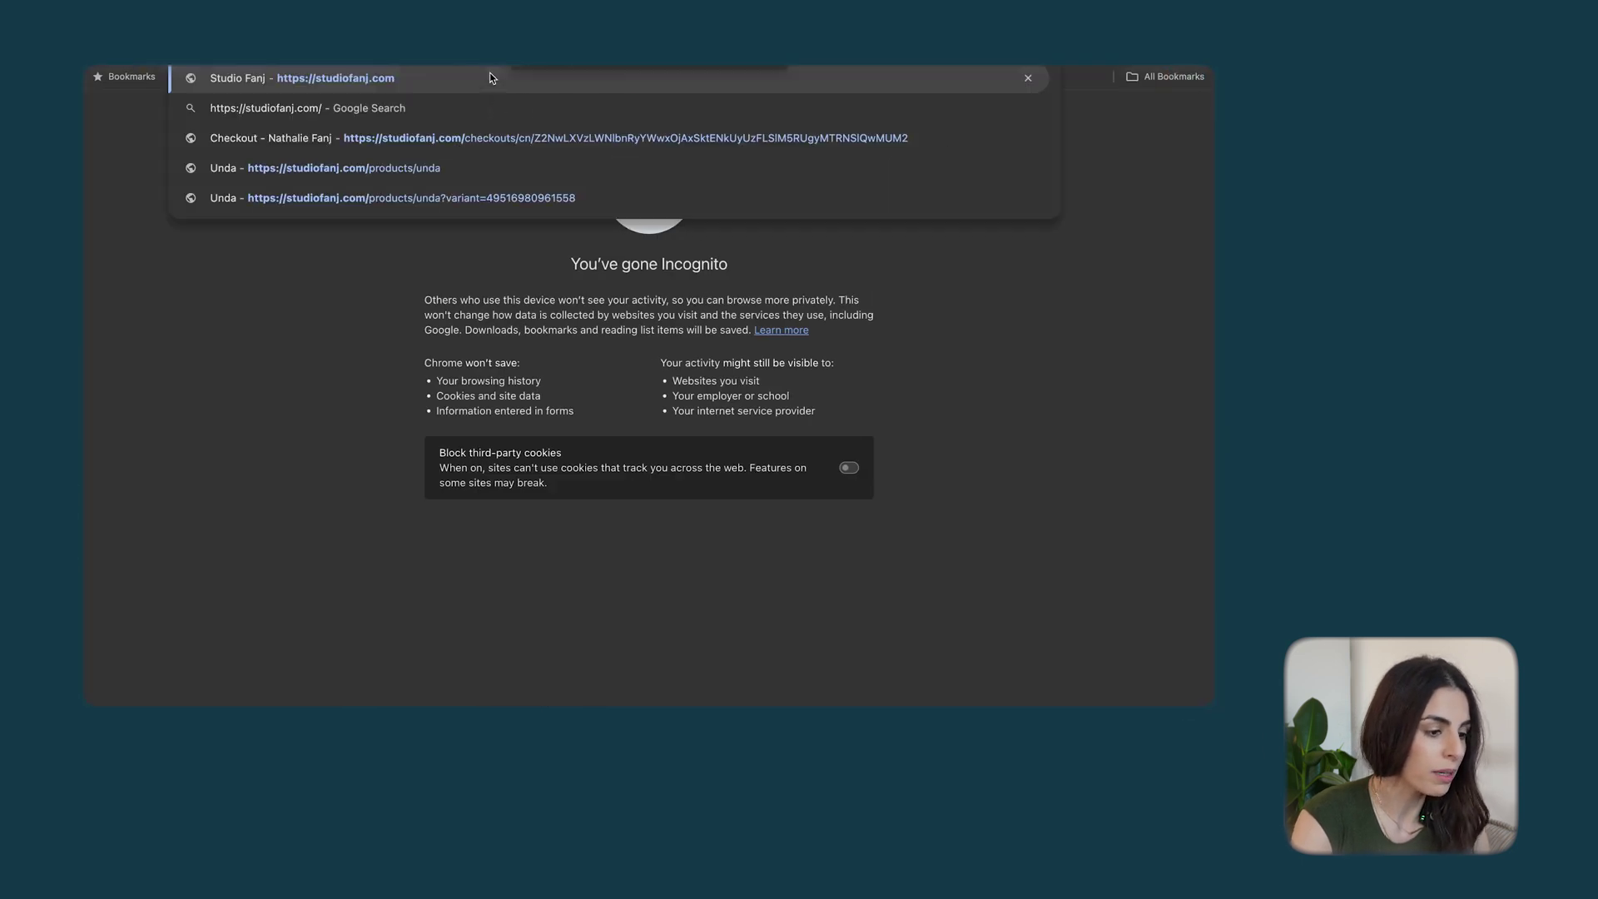
pyautogui.press('Return')
pyautogui.press('ctrl+super+f')
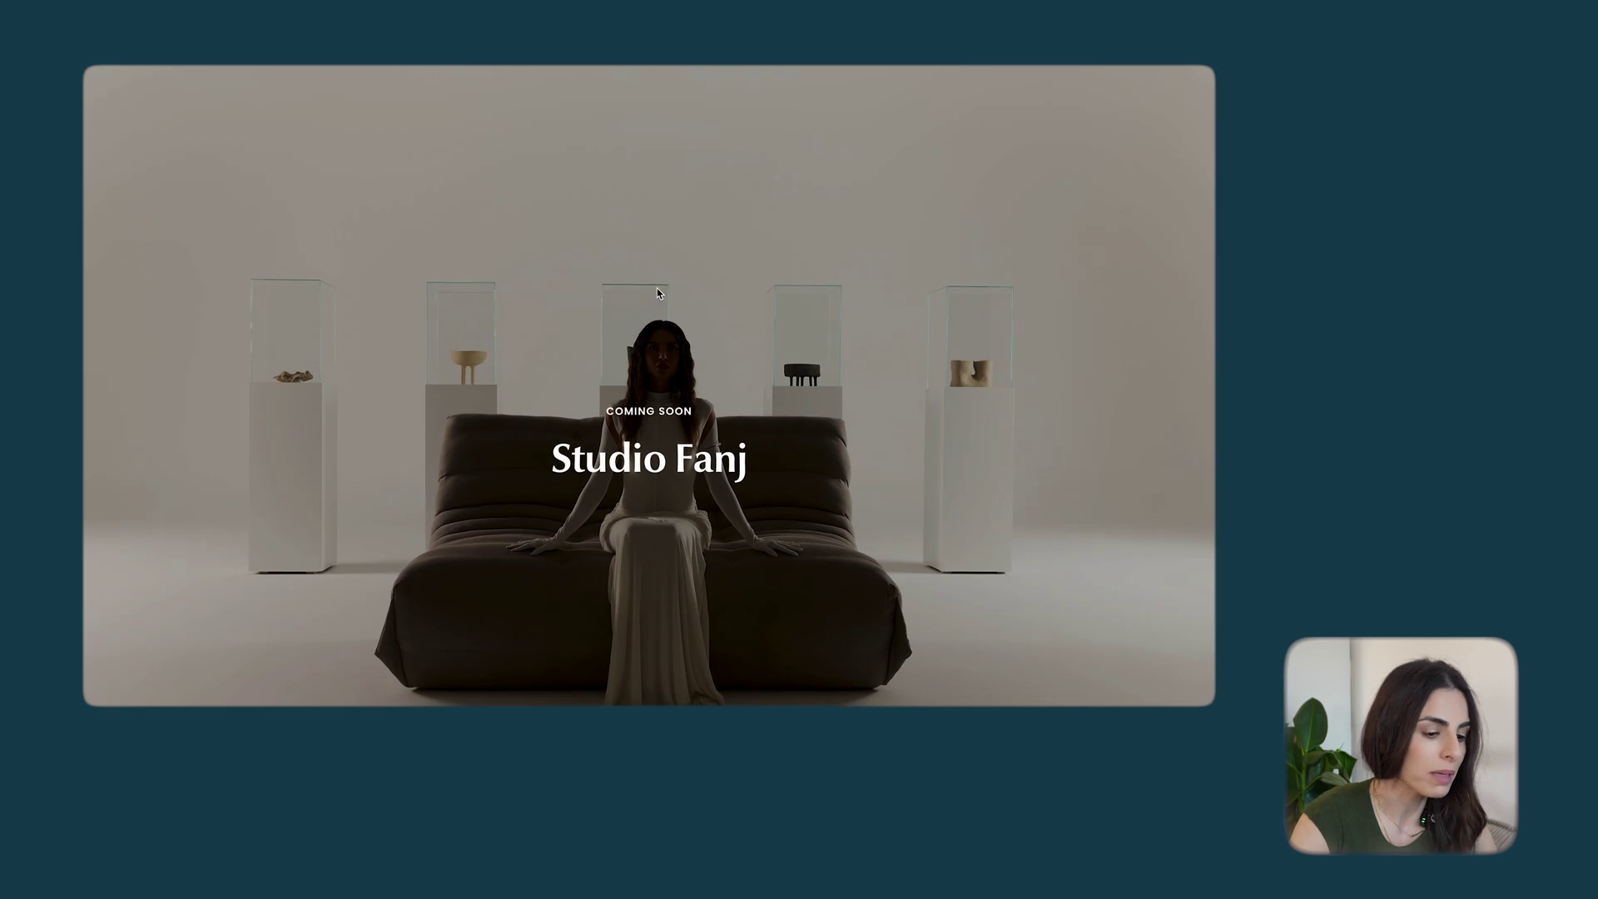
pyautogui.scroll(-2, 657, 292)
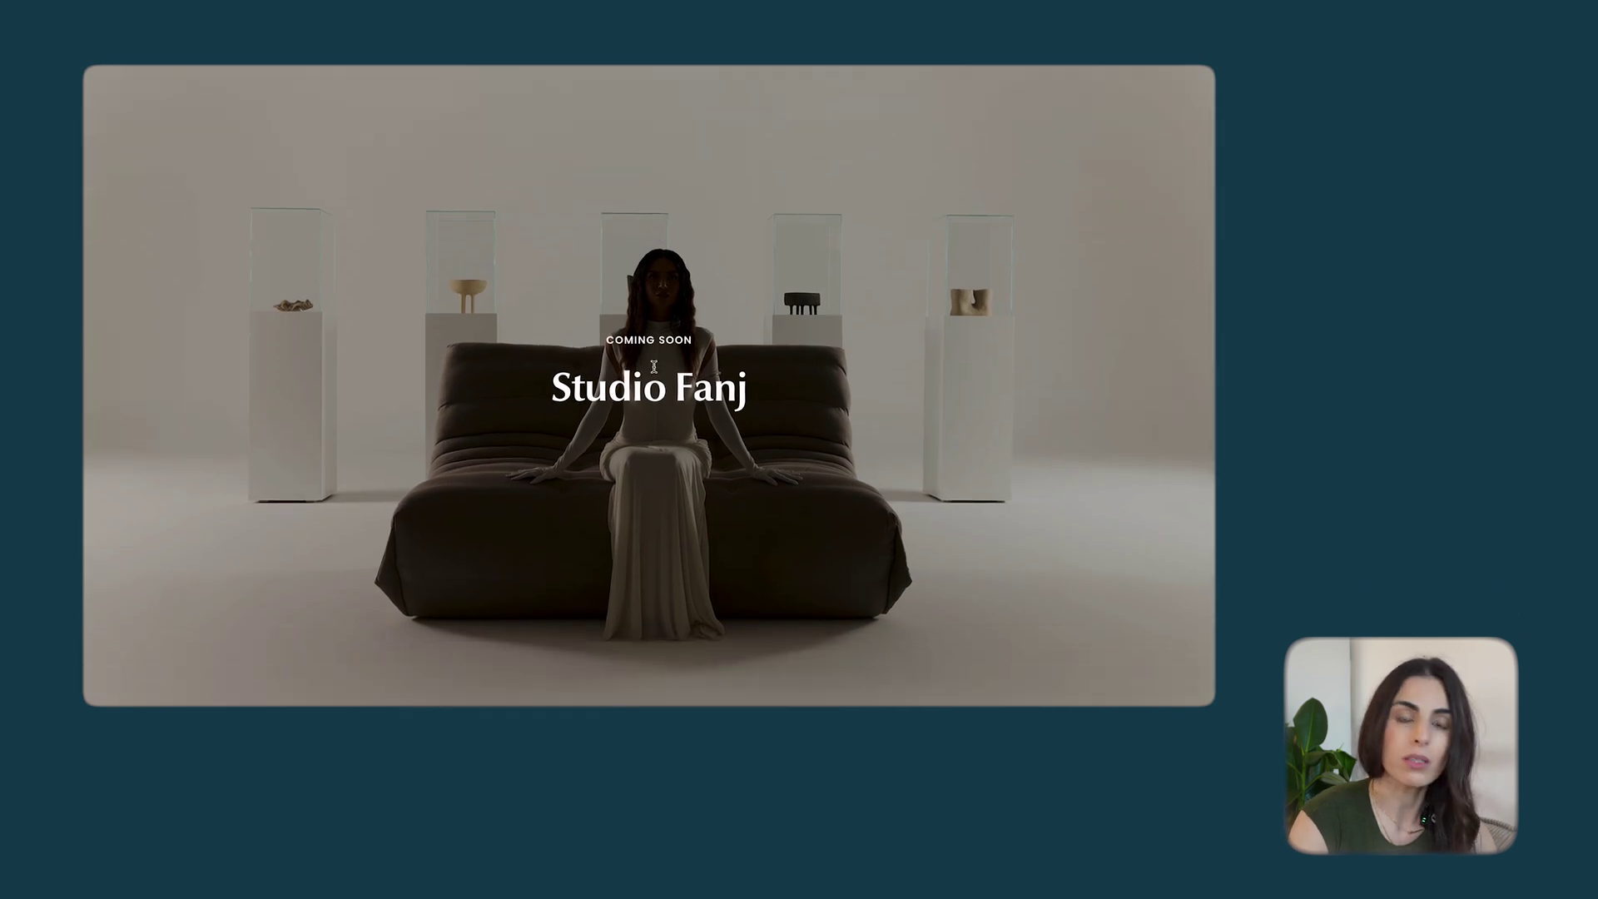
pyautogui.scroll(-5, 593, 446)
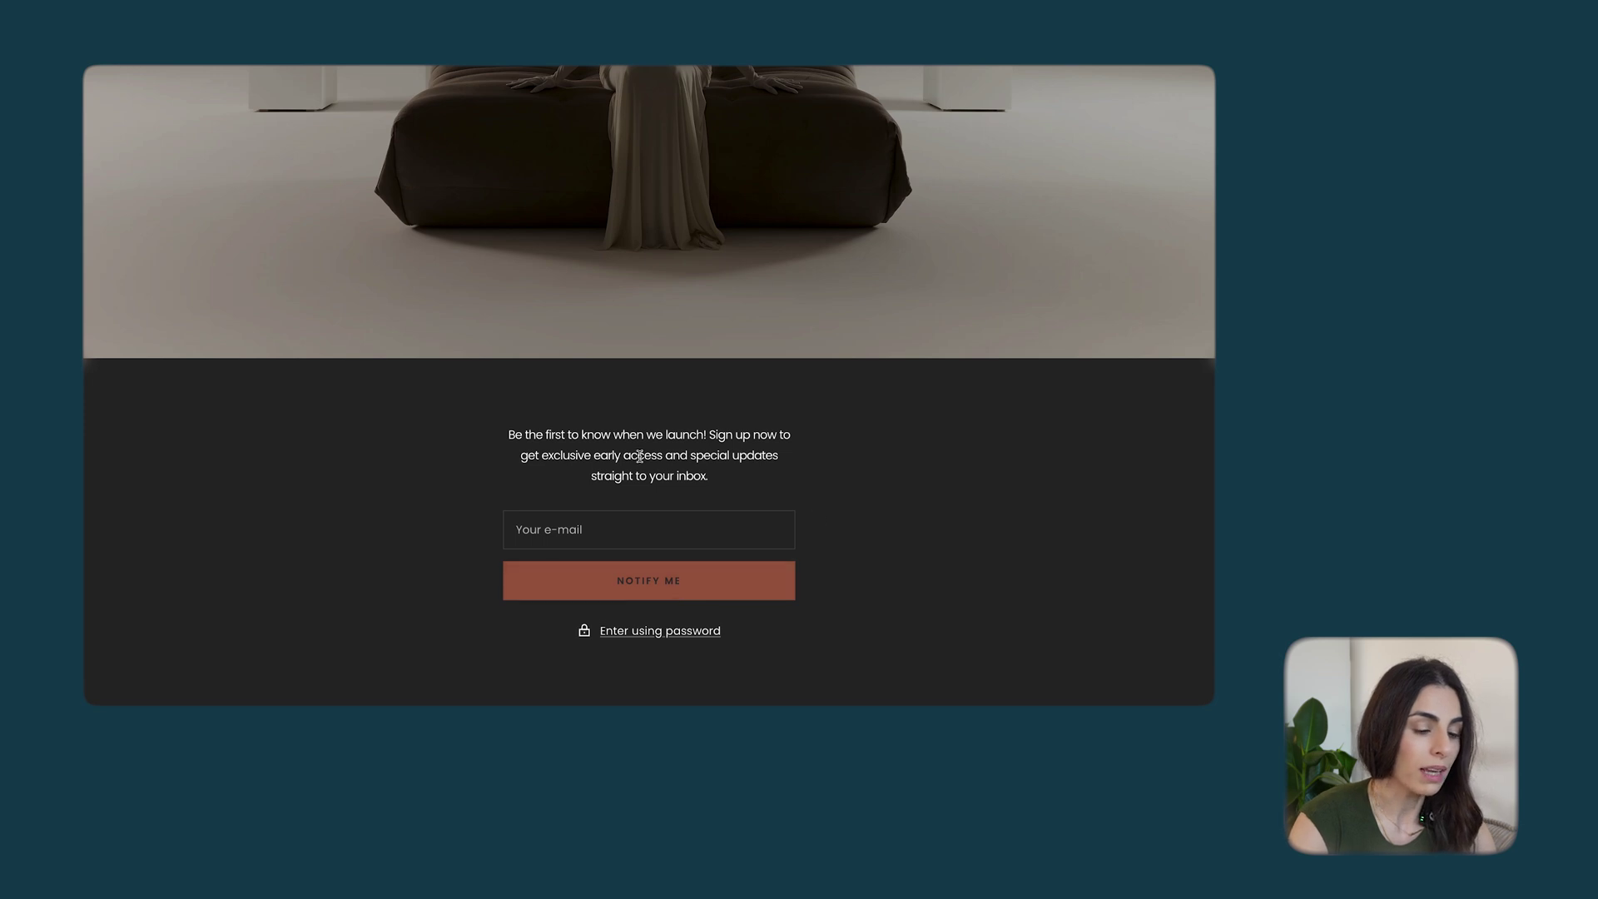
pyautogui.scroll(6, 639, 455)
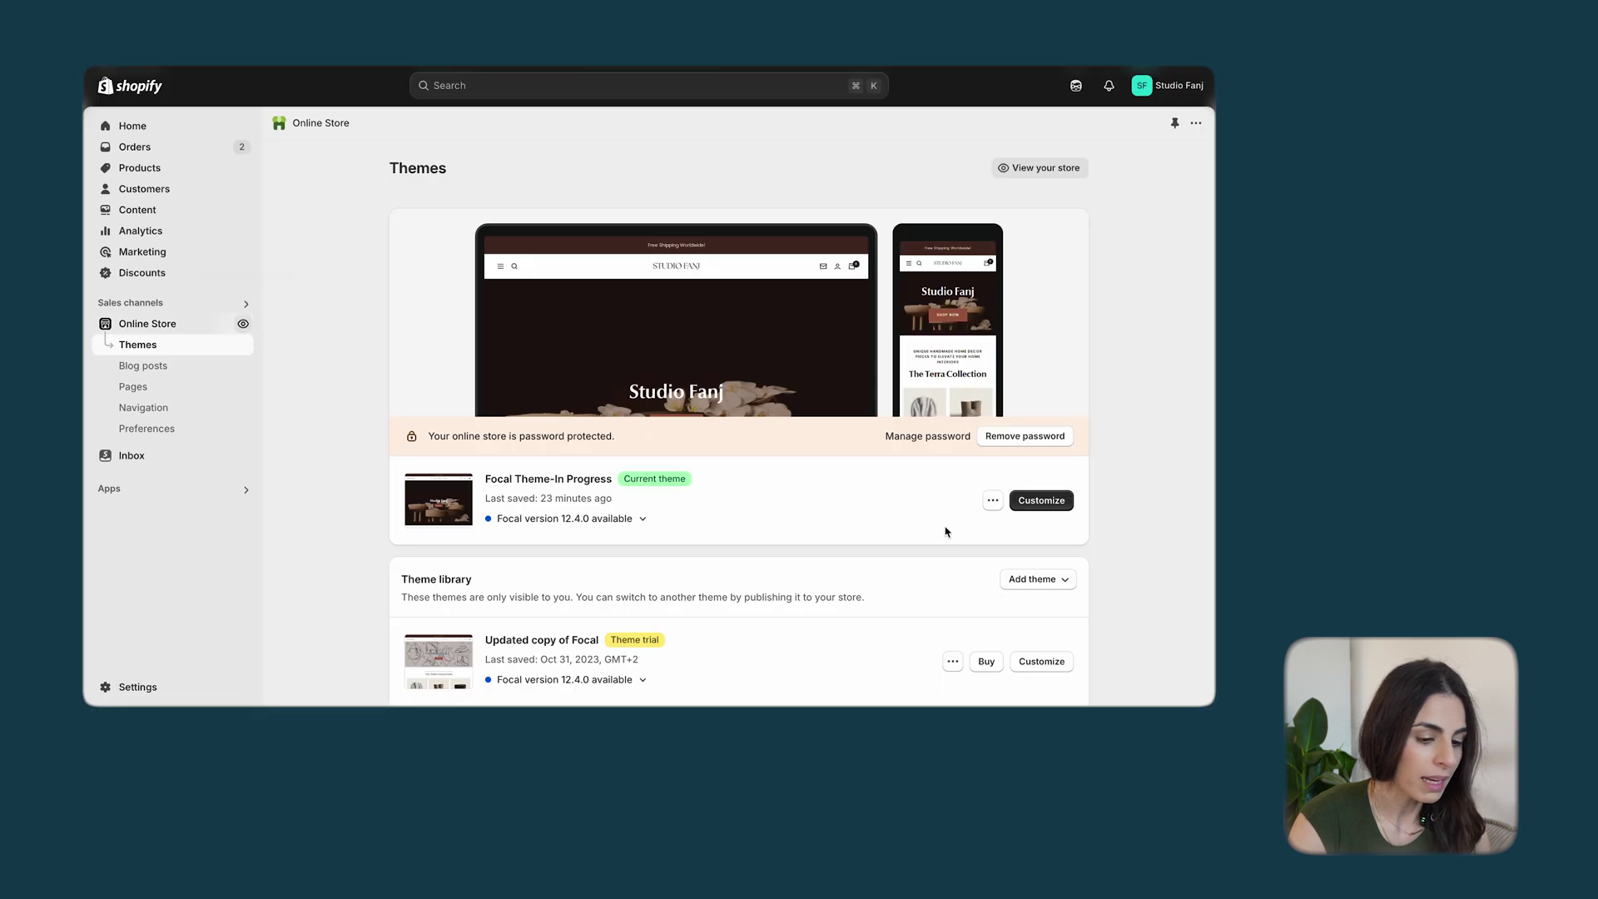
pyautogui.click(1044, 506)
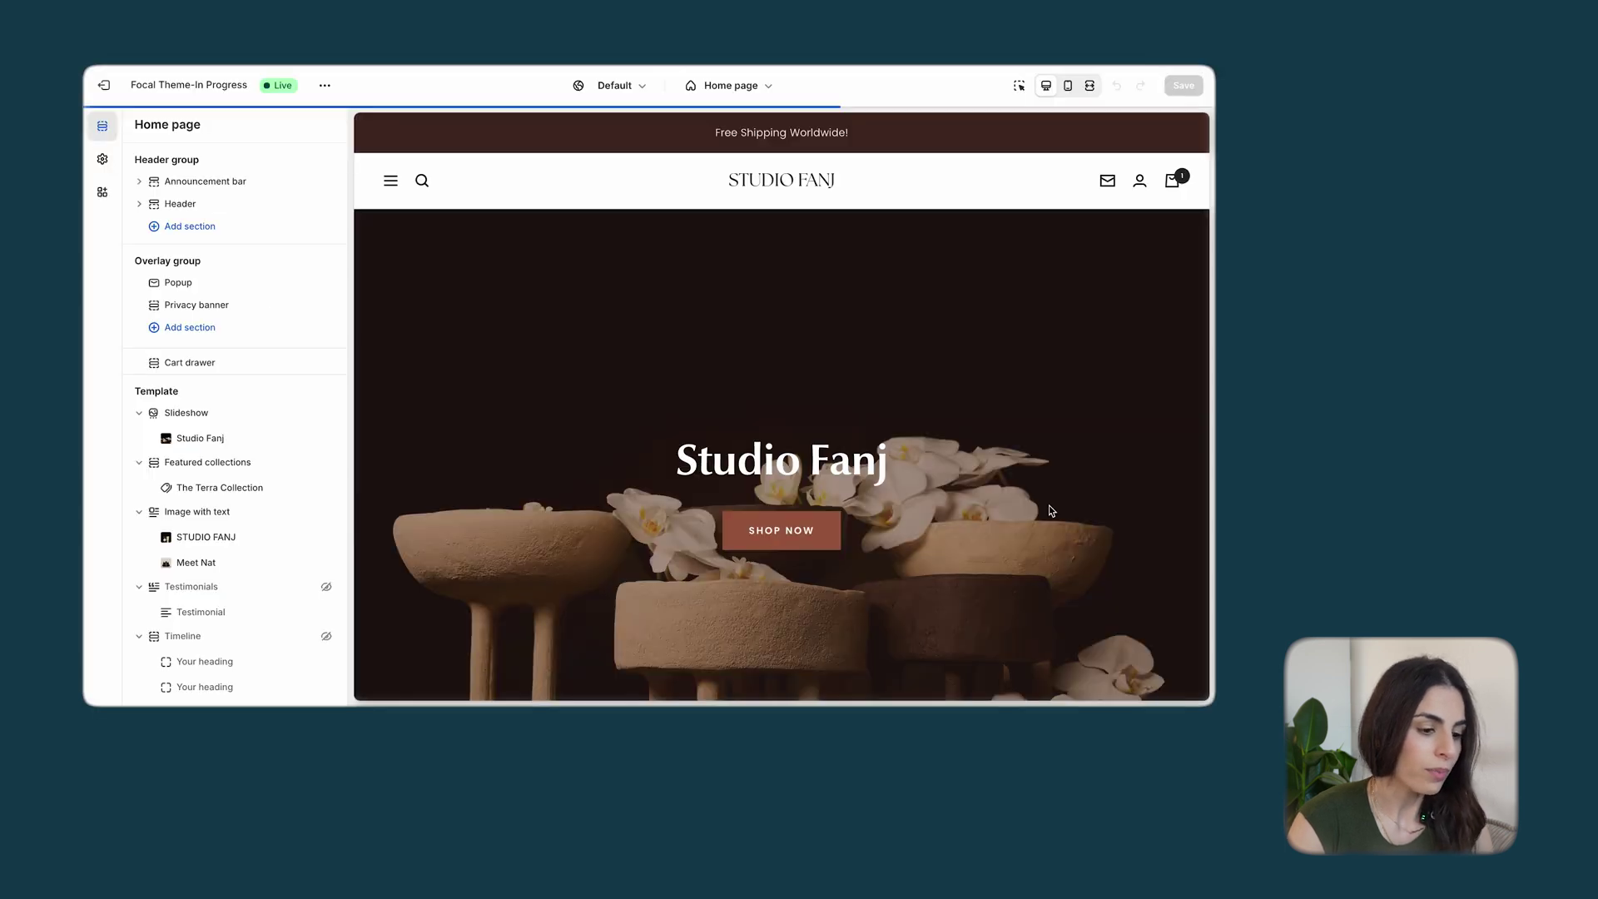
pyautogui.click(735, 87)
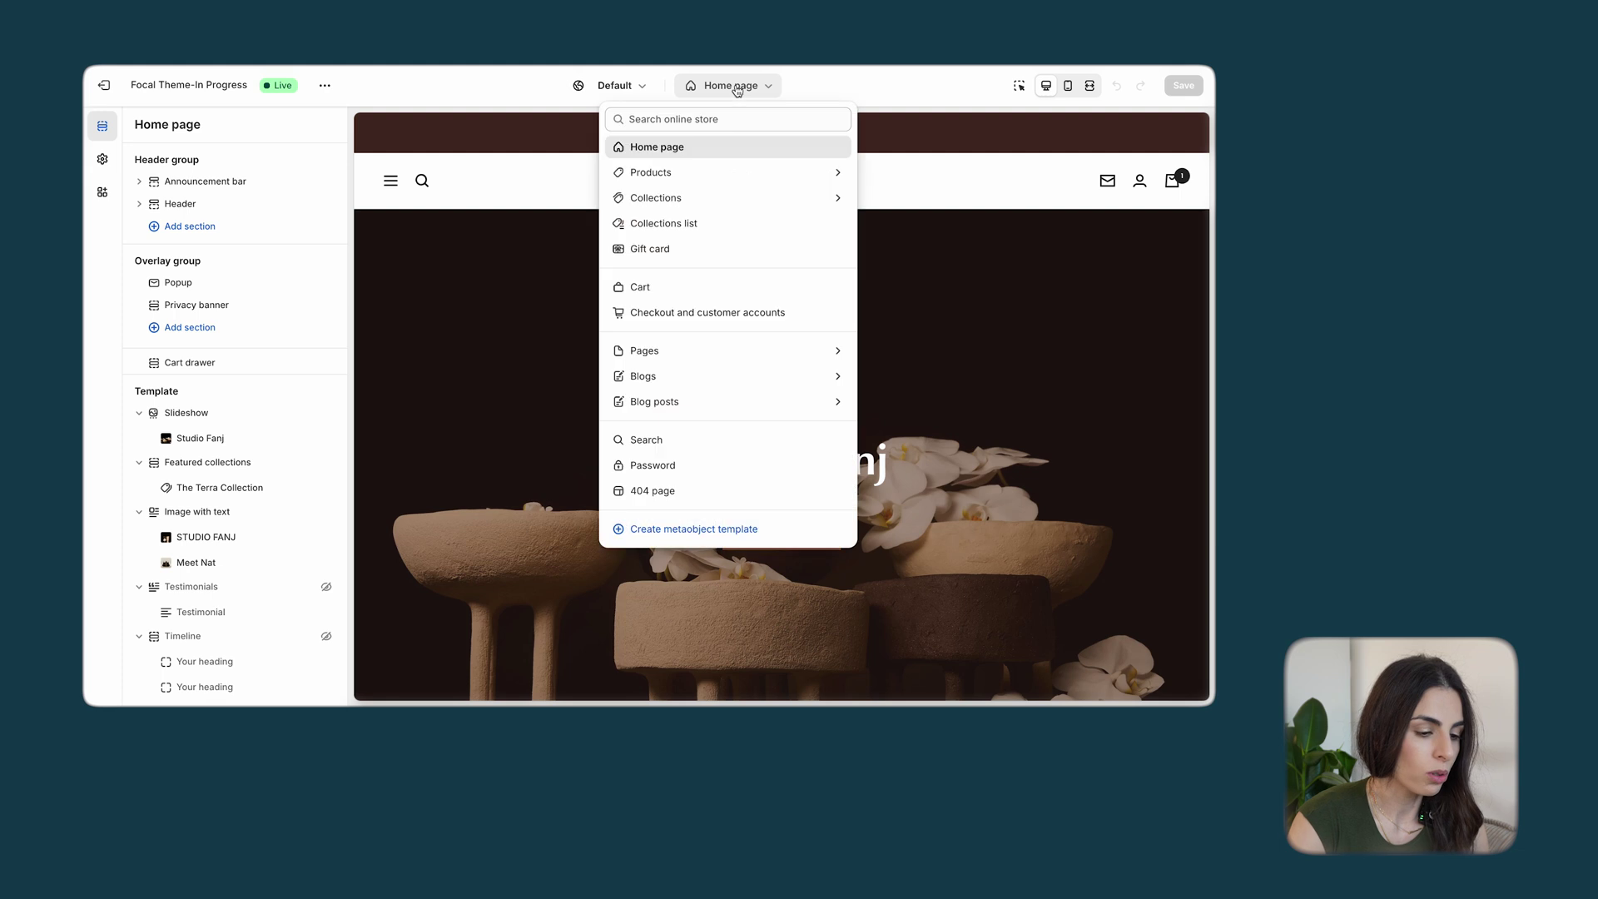
pyautogui.click(698, 466)
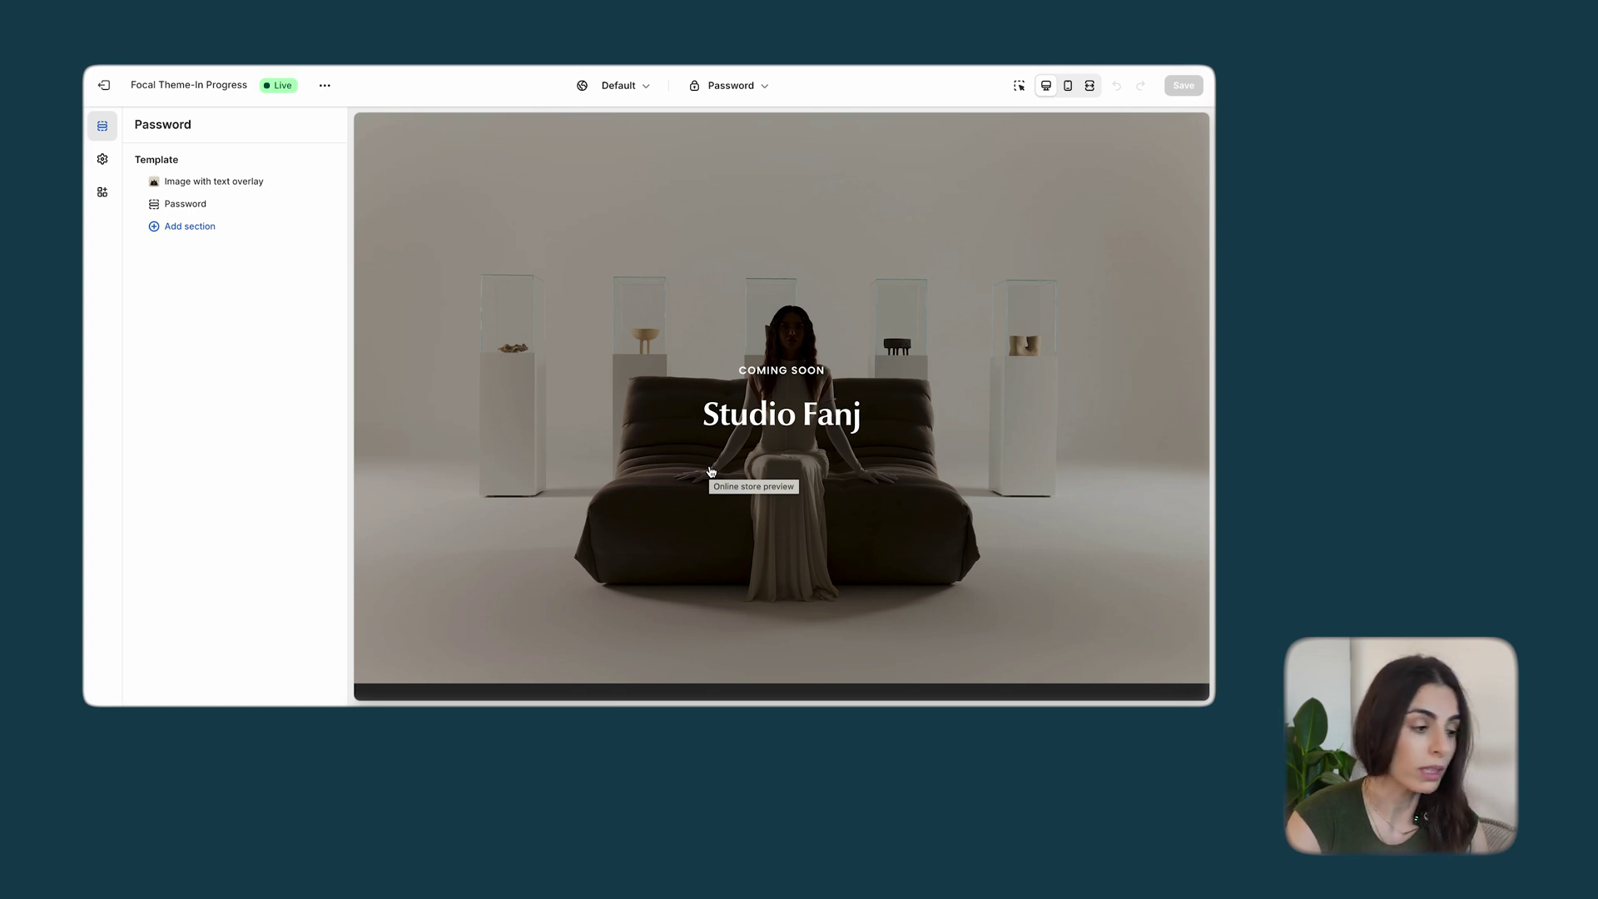
pyautogui.click(104, 84)
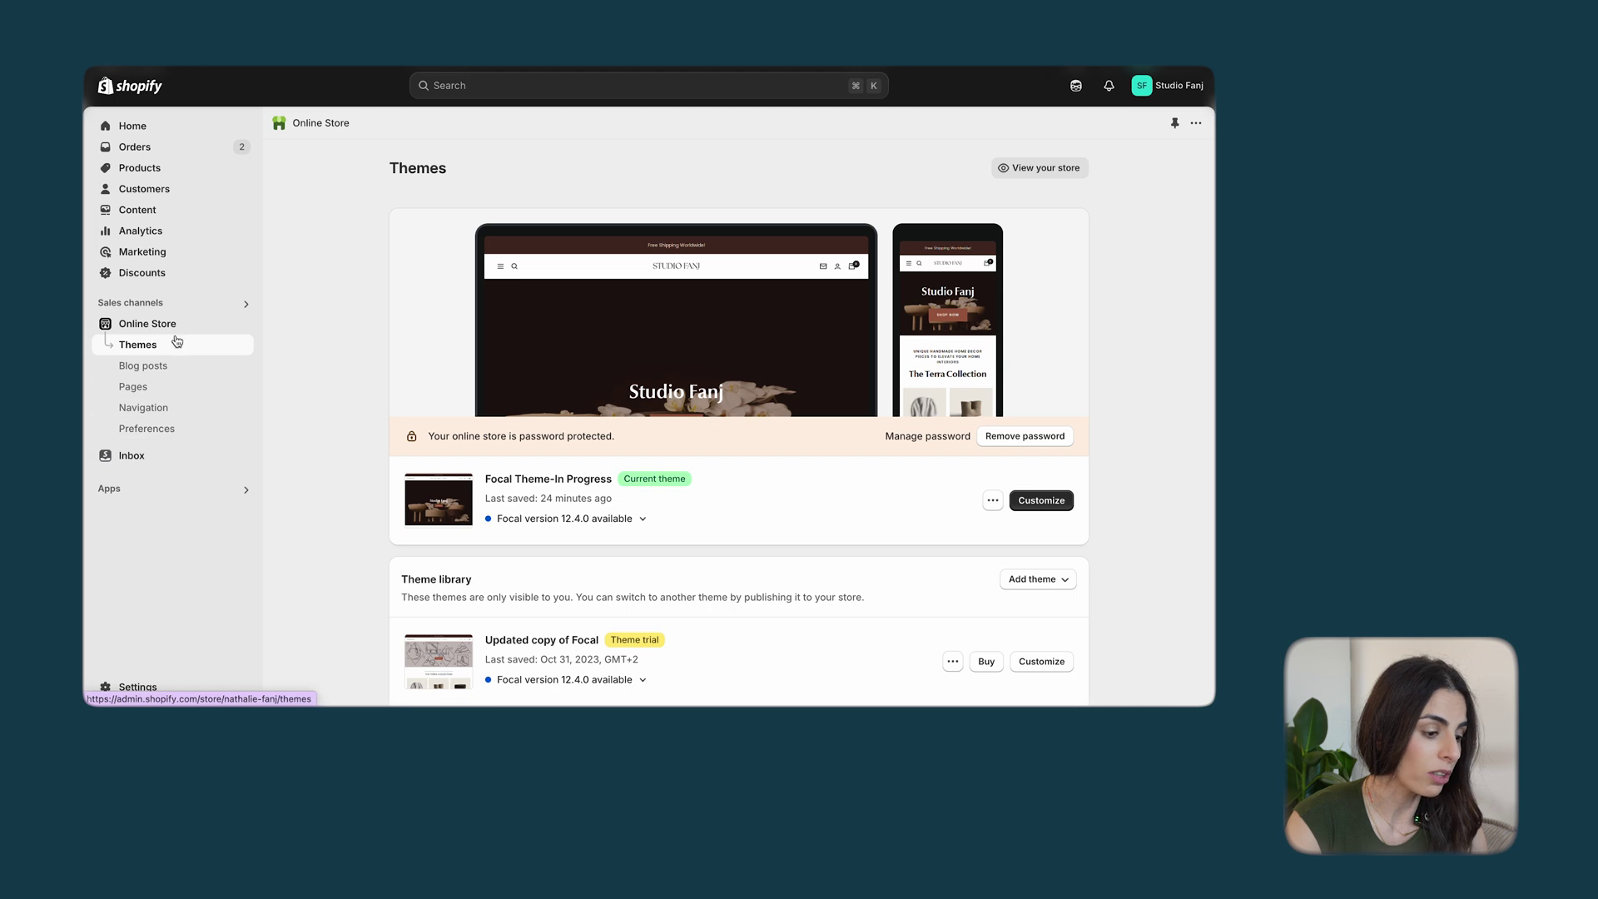
pyautogui.click(162, 429)
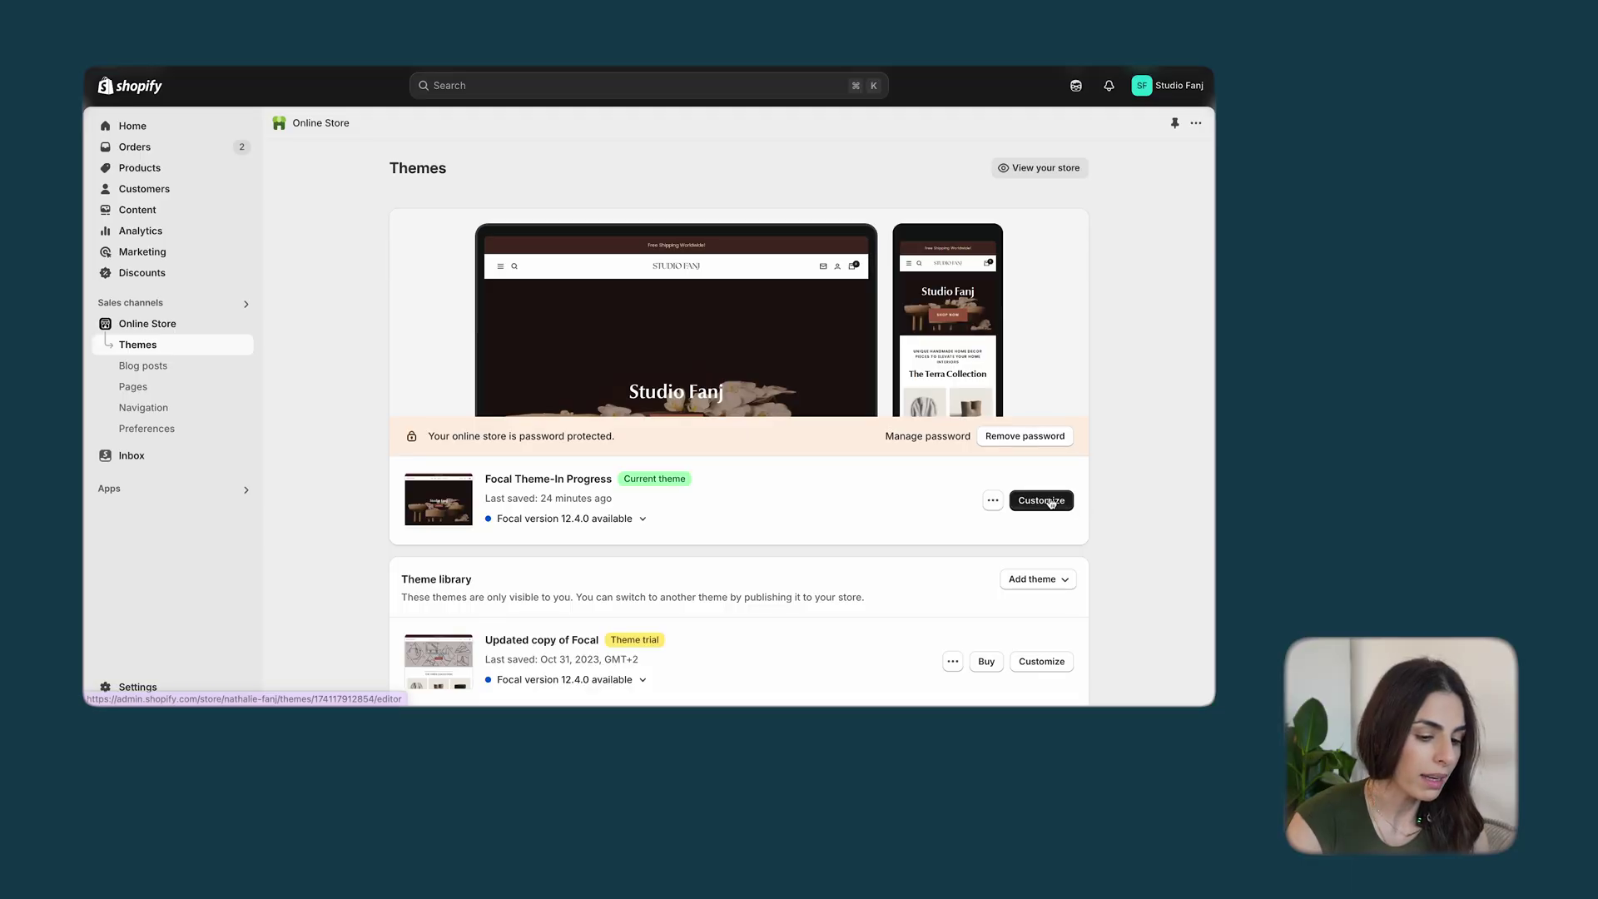
# Open the current theme, Focal Theme-In Progress, in the theme editor and switch to its Password template
pyautogui.click(1051, 503)
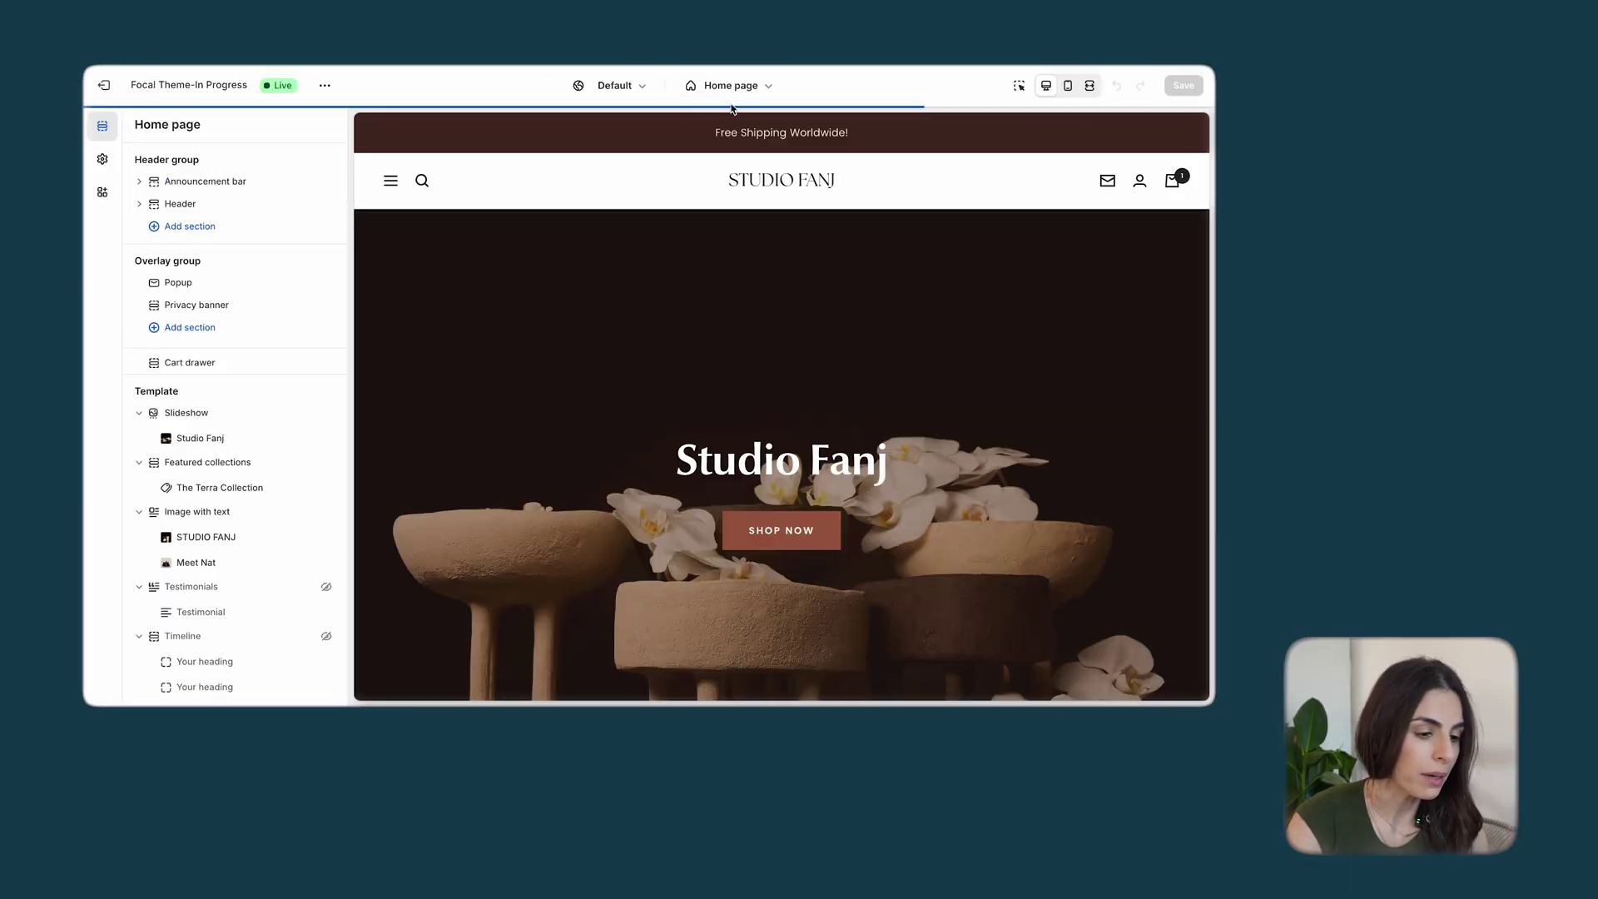
pyautogui.click(730, 85)
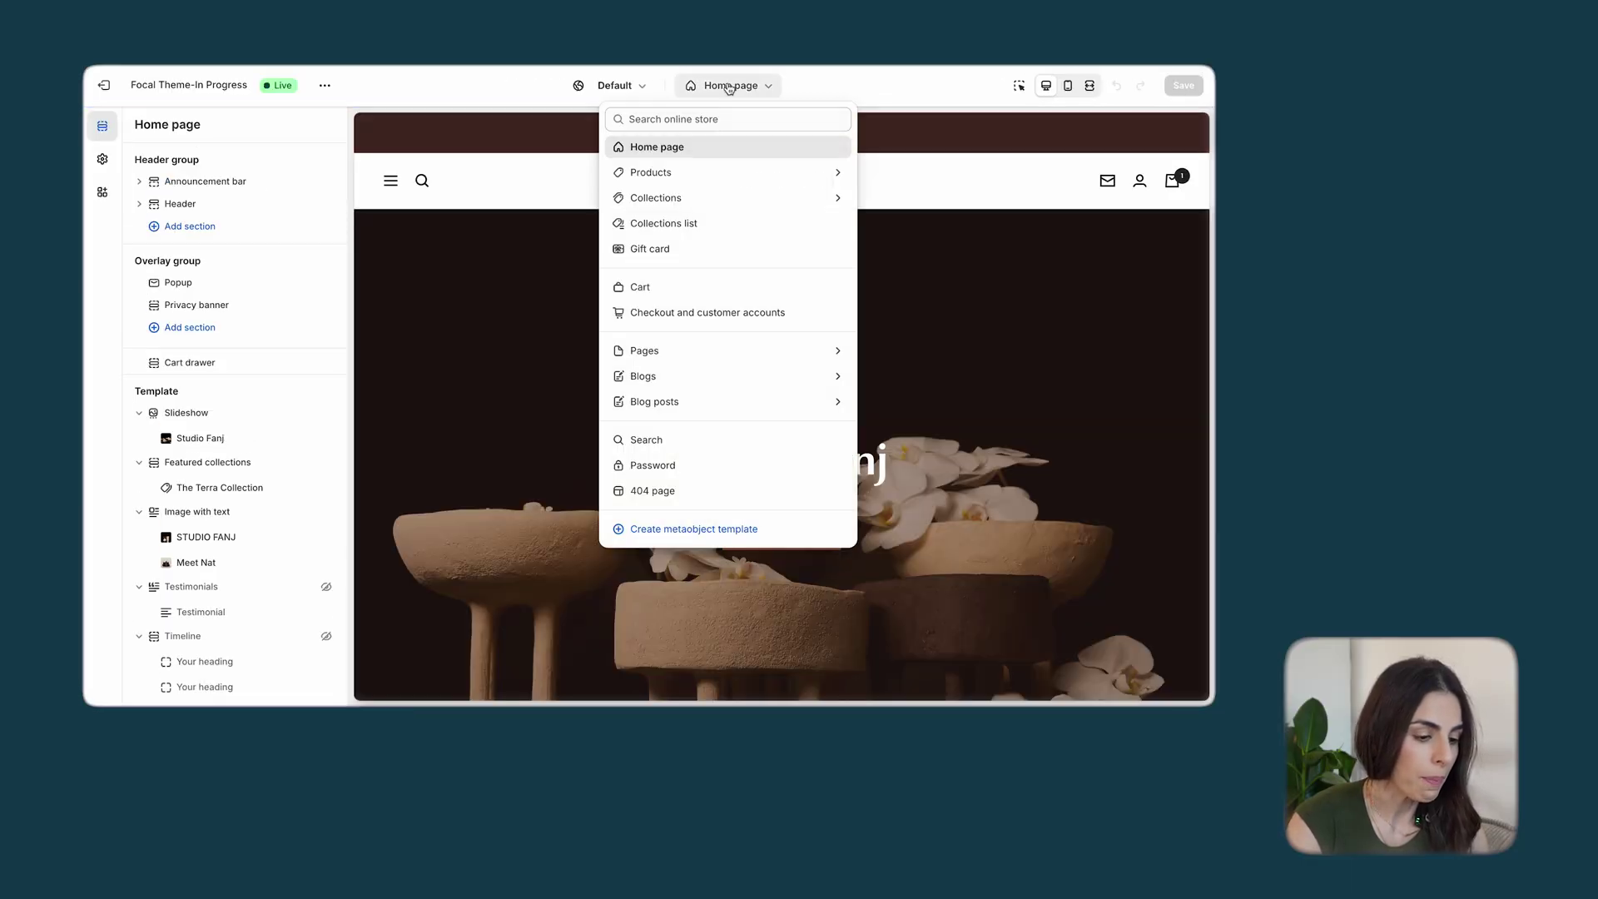
pyautogui.click(653, 465)
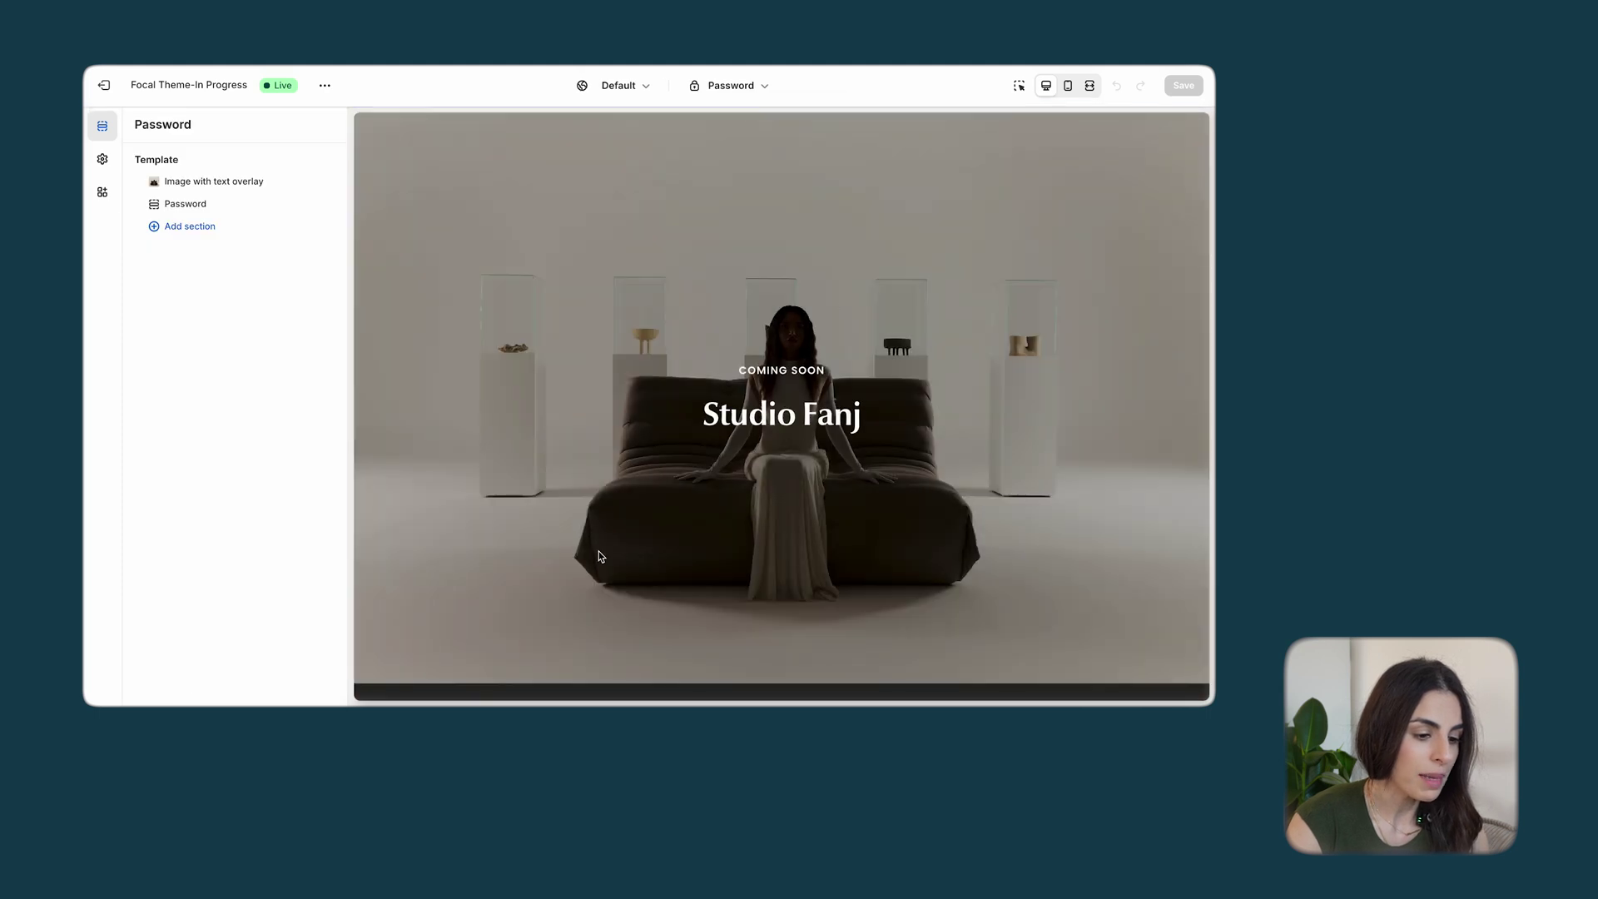
# Examine the password page preview and the Password section's image, heading, newsletter, color and Custom CSS settings
pyautogui.scroll(-5, 598, 552)
pyautogui.scroll(5, 598, 552)
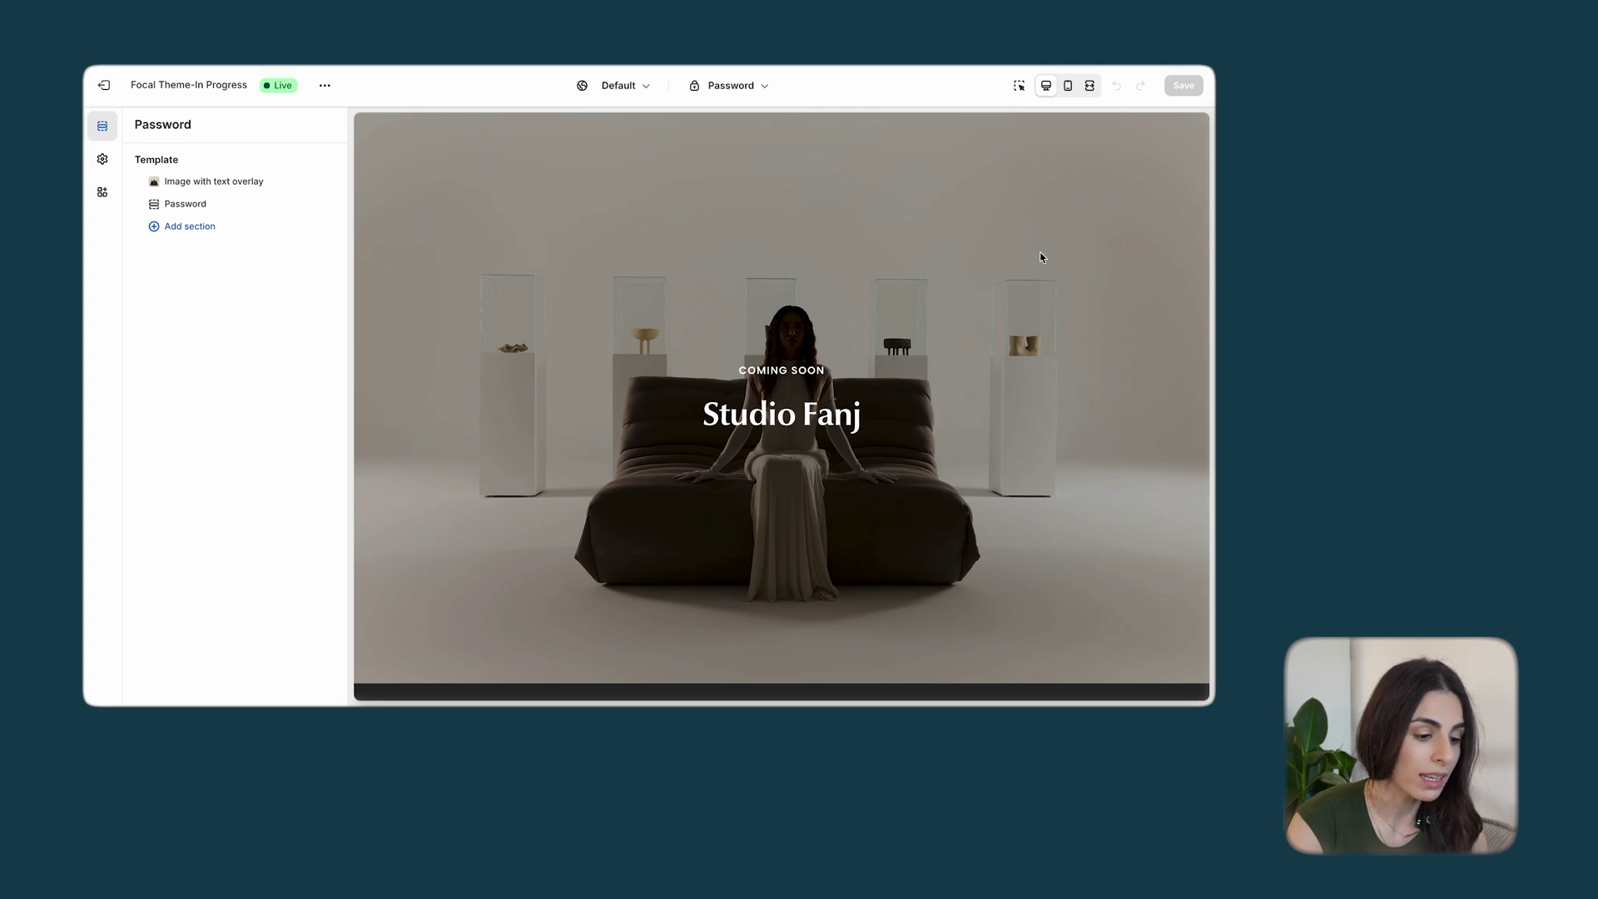
pyautogui.scroll(-5, 441, 511)
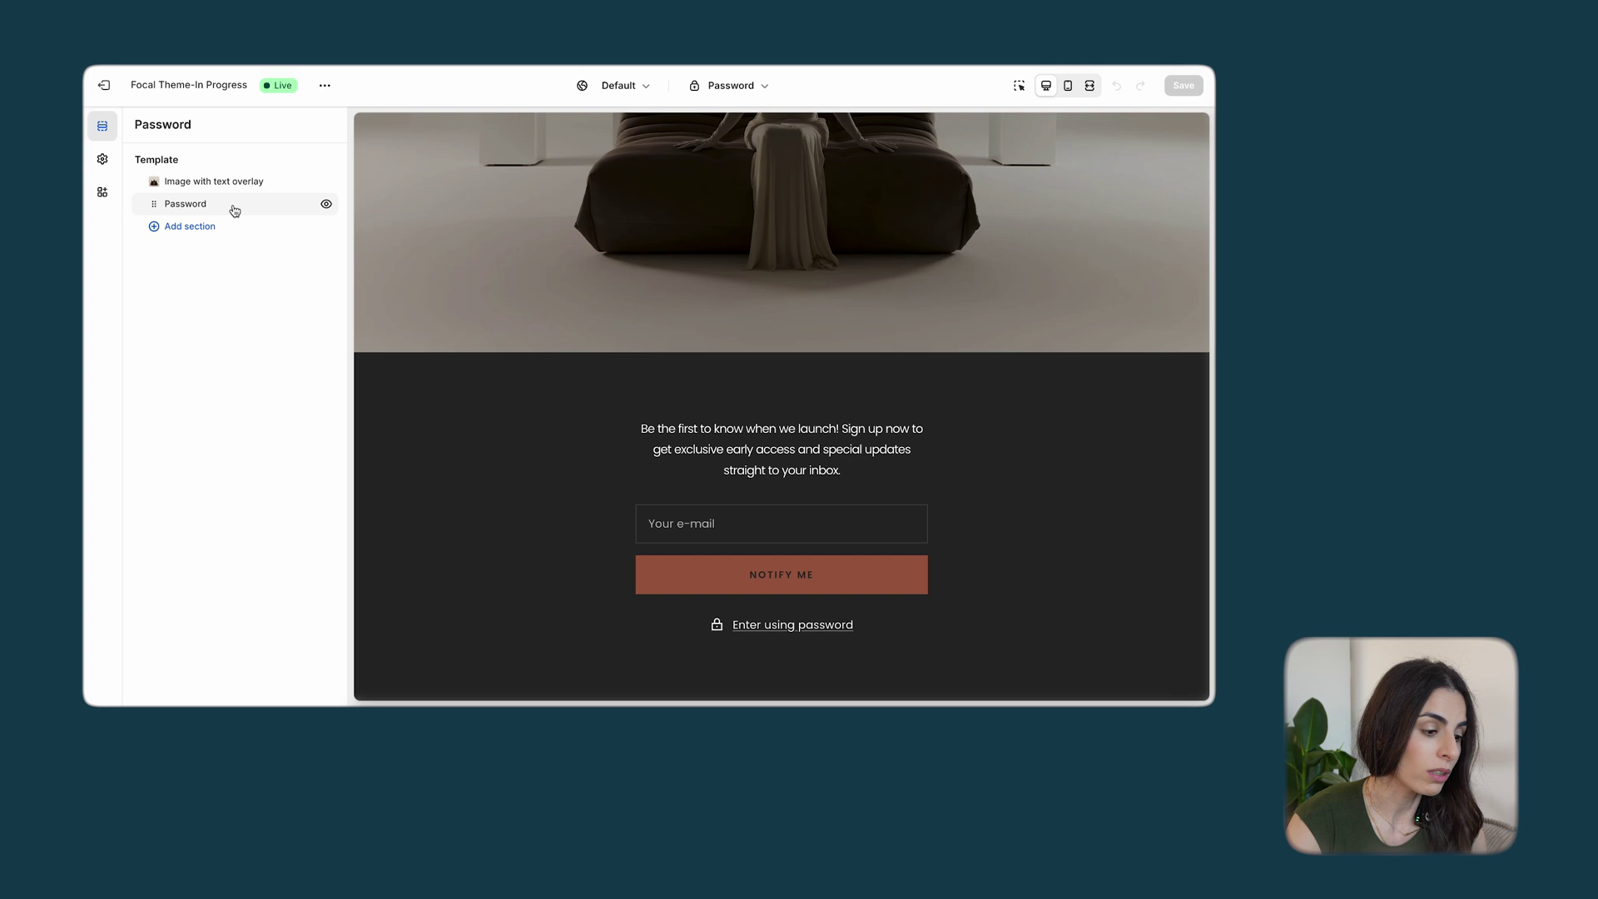
pyautogui.scroll(10, 555, 289)
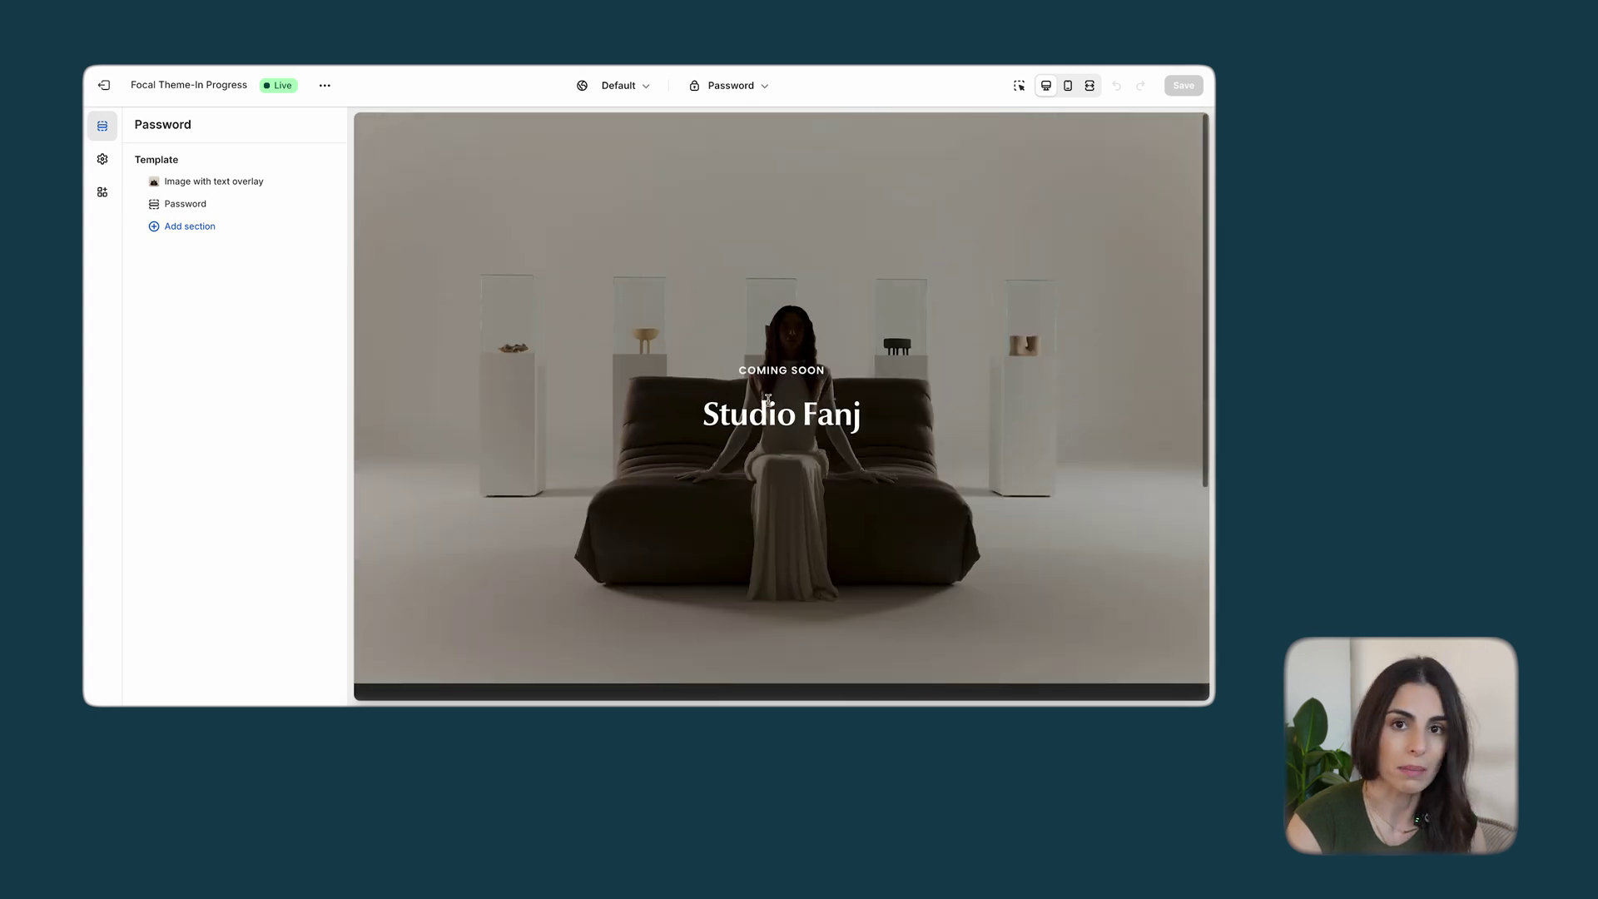
pyautogui.scroll(-5, 581, 350)
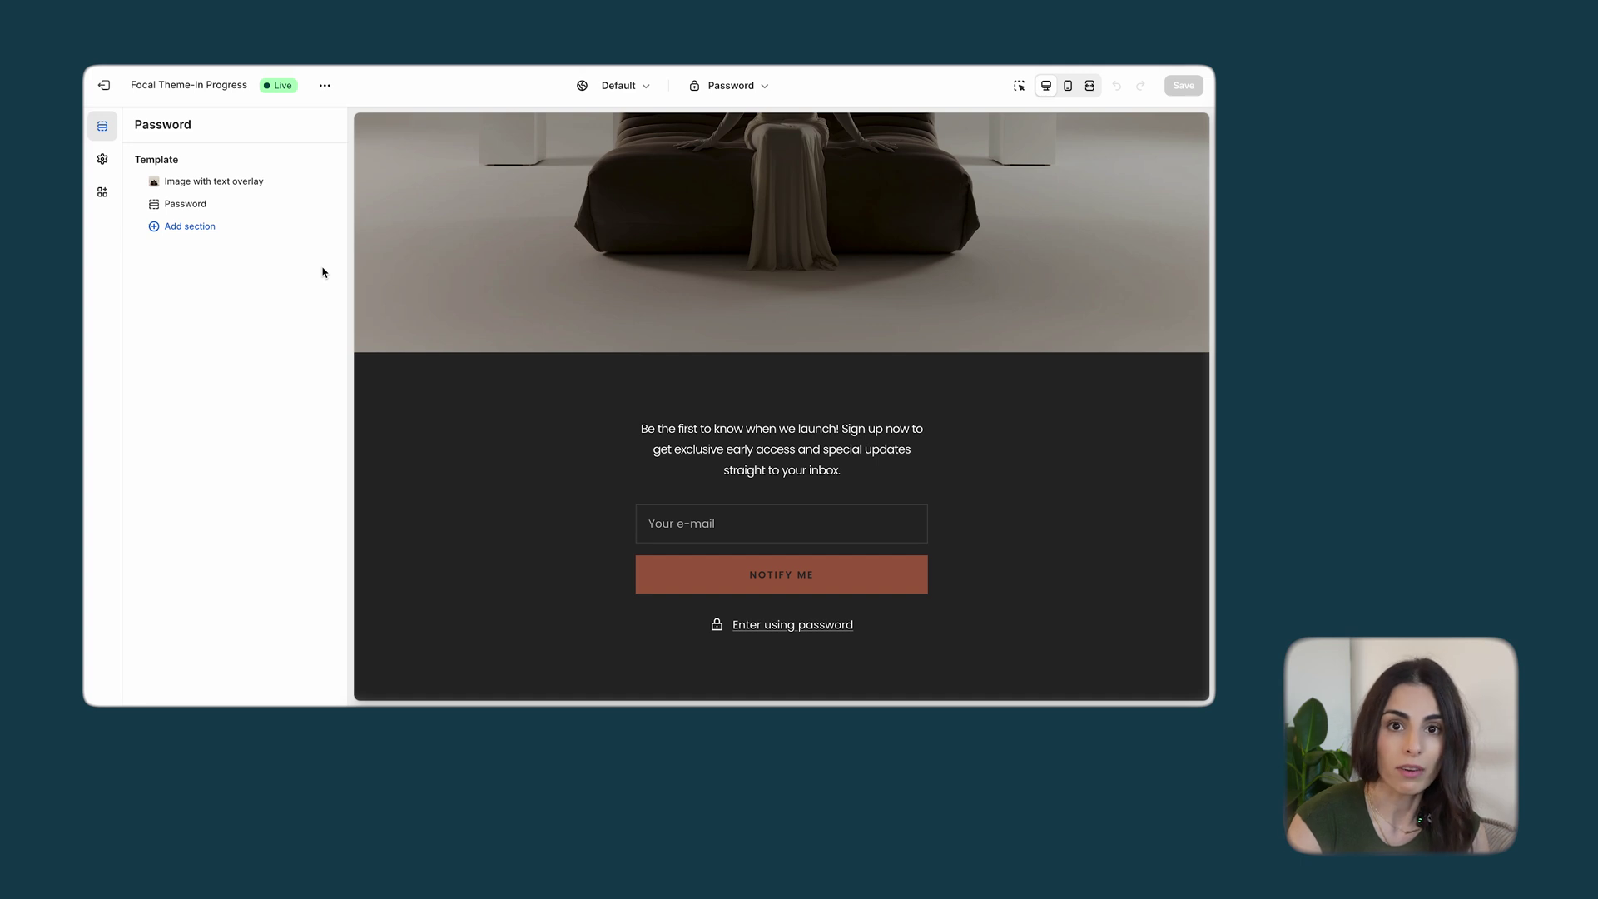
pyautogui.click(185, 204)
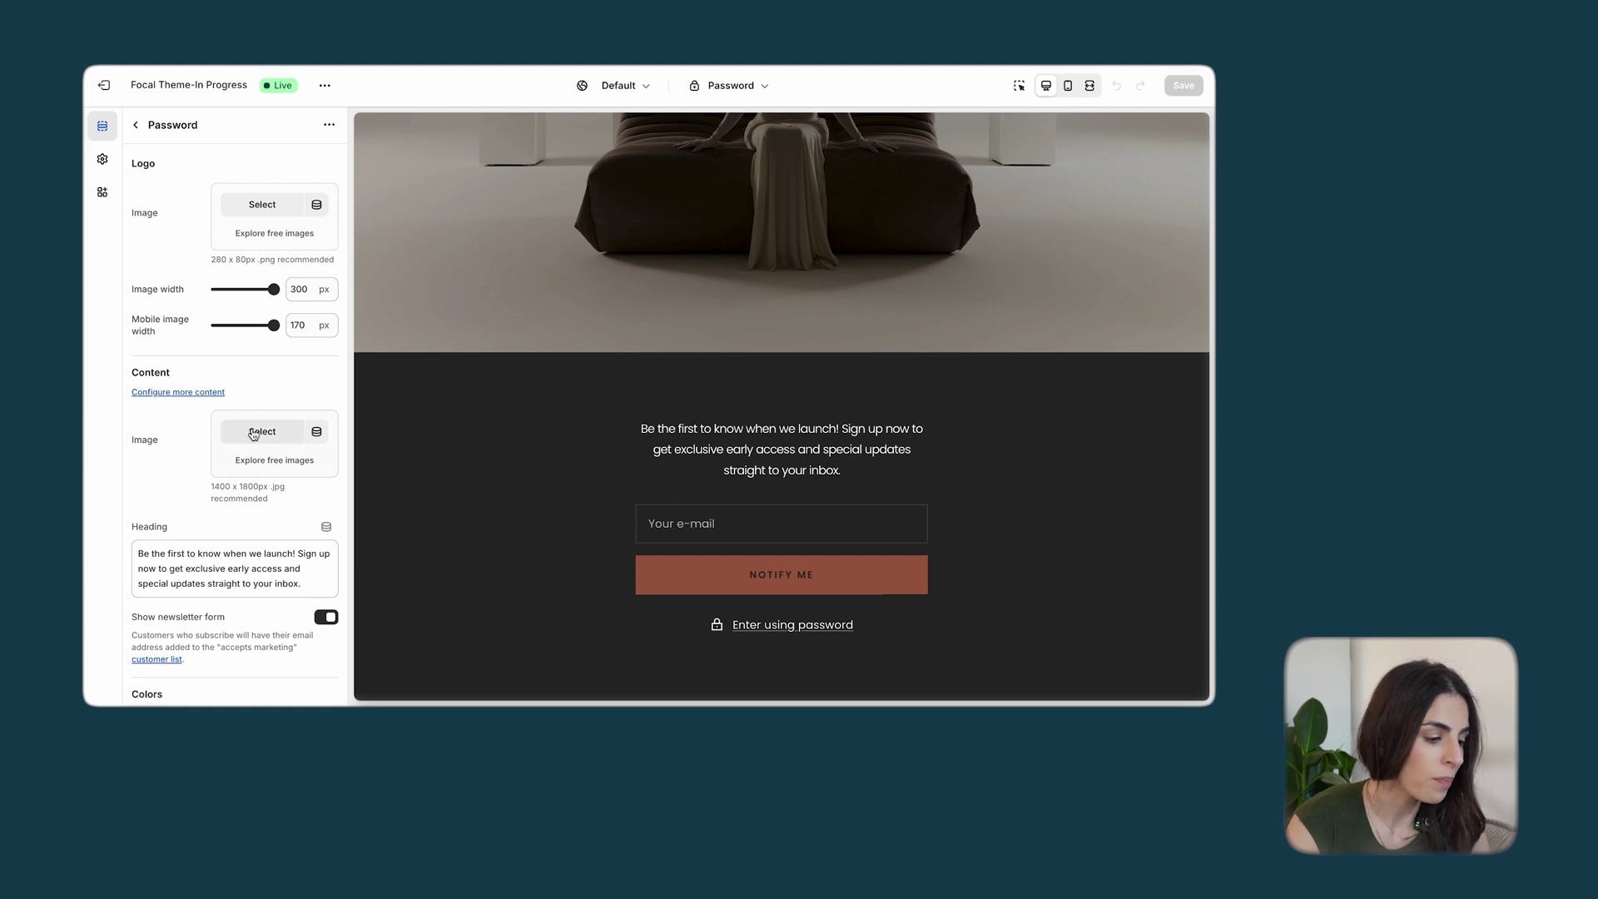
pyautogui.scroll(-2, 254, 508)
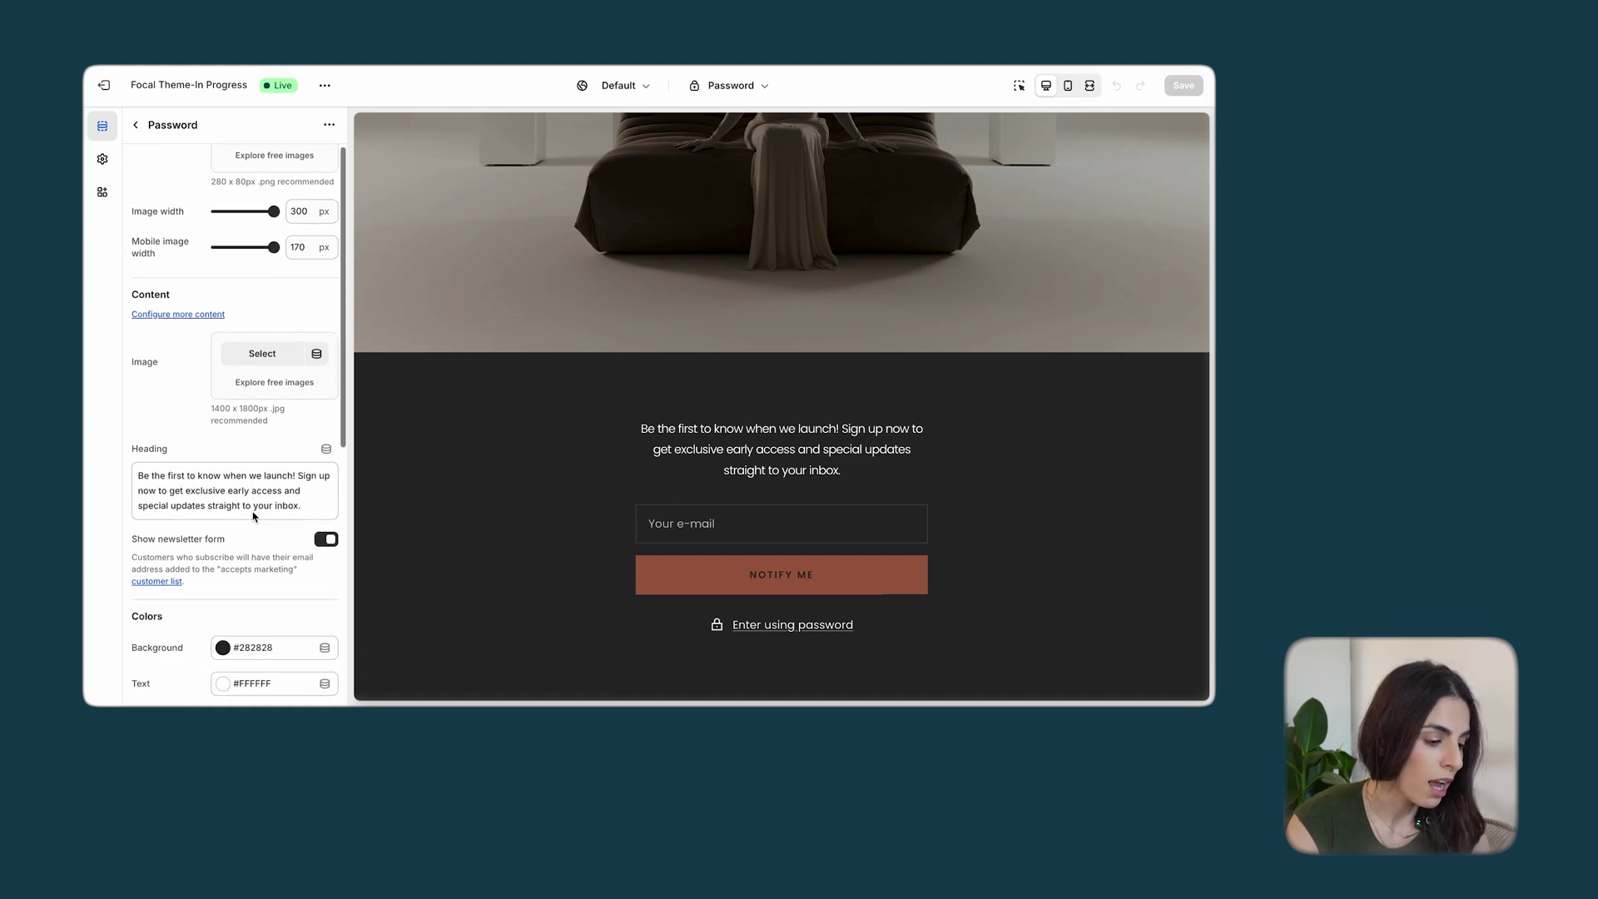
pyautogui.scroll(-1, 256, 503)
pyautogui.scroll(-6, 264, 466)
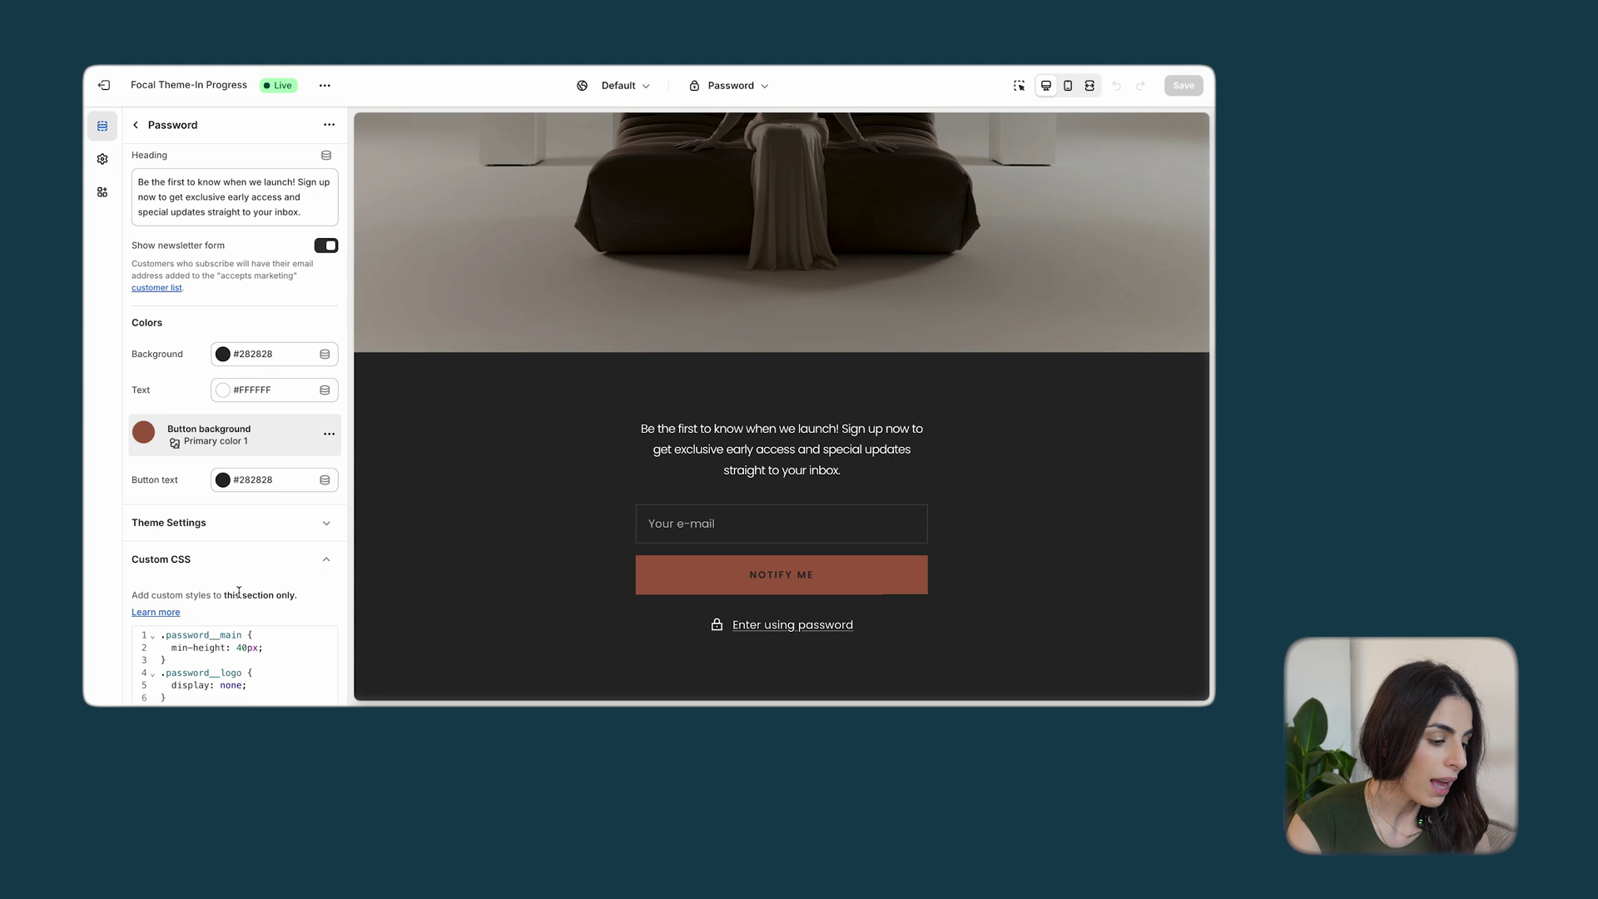
pyautogui.scroll(-3, 239, 591)
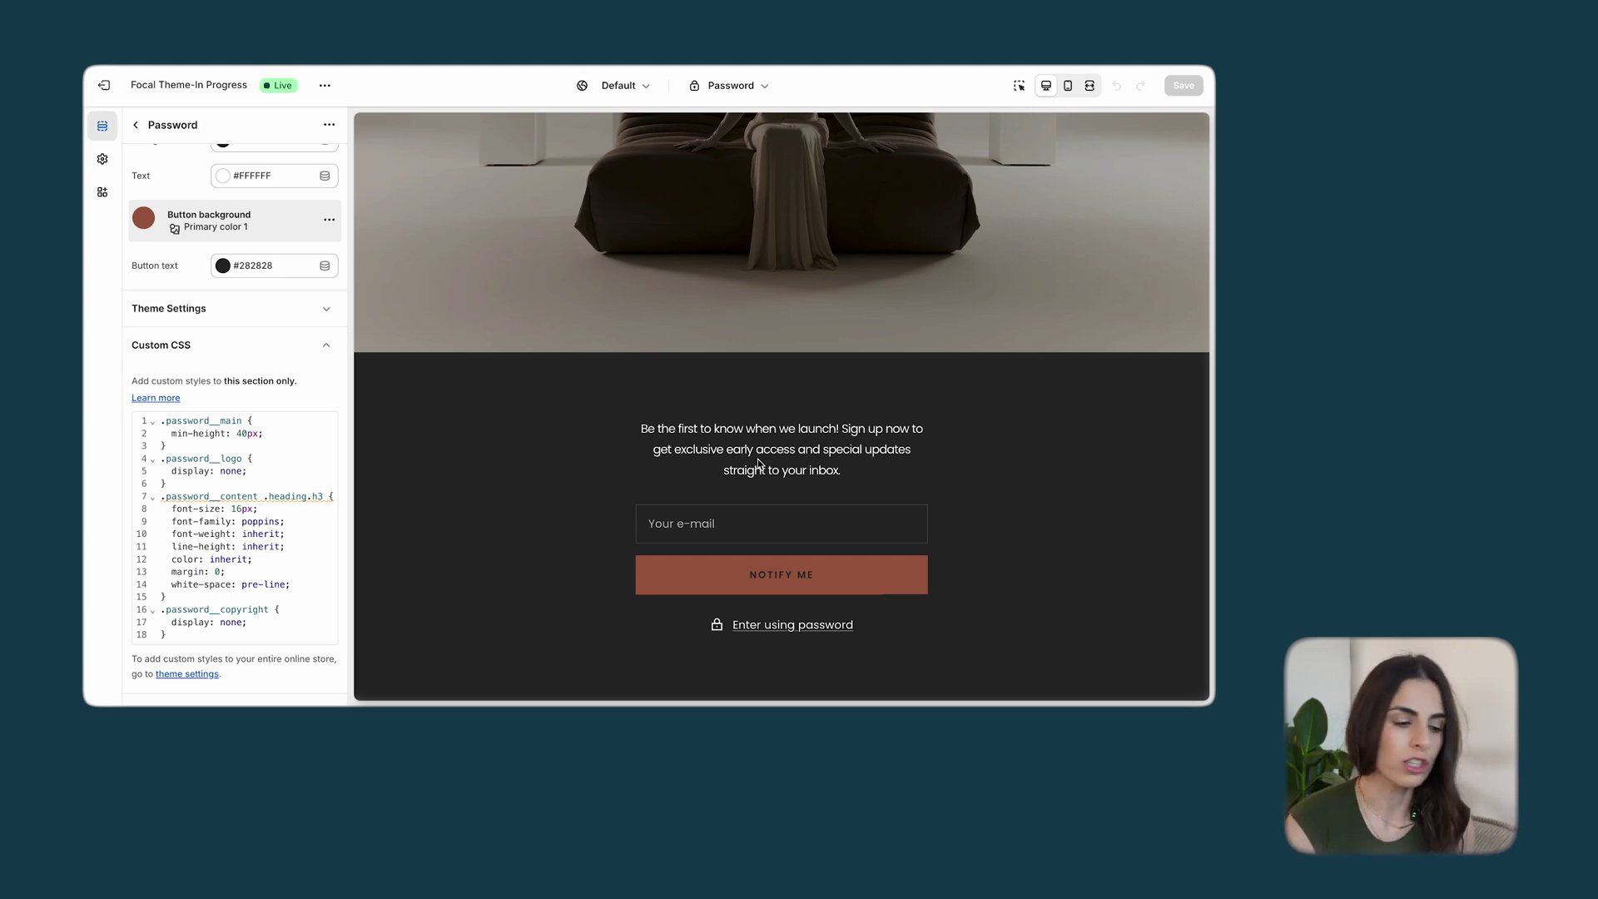
# Delete the Image with text overlay section from the Password template
pyautogui.click(136, 124)
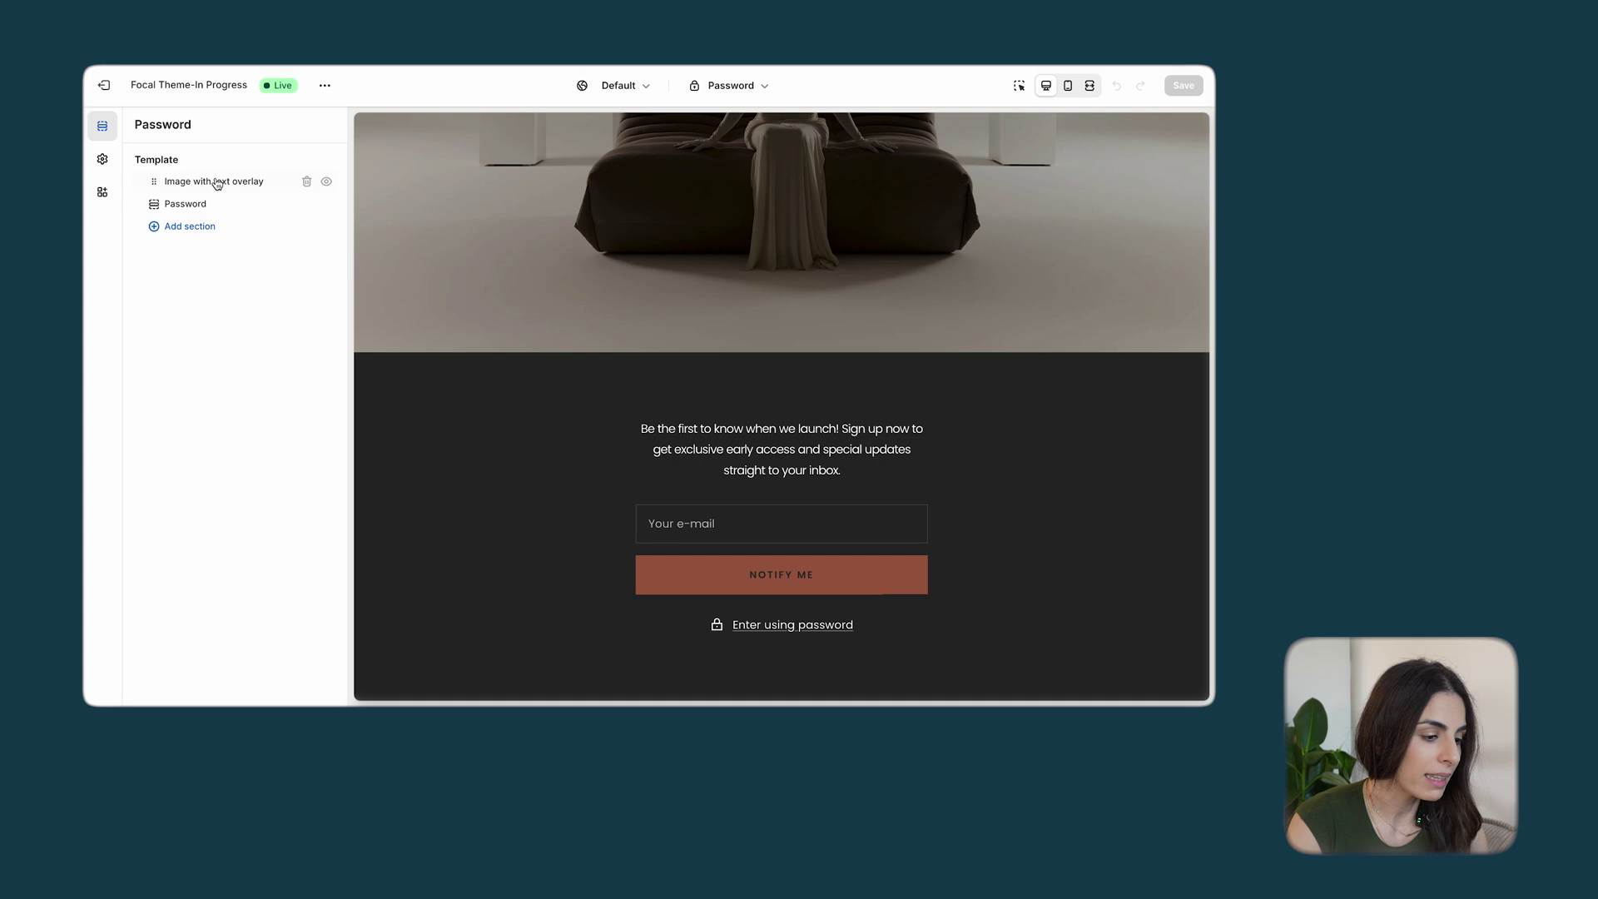
pyautogui.scroll(4, 800, 291)
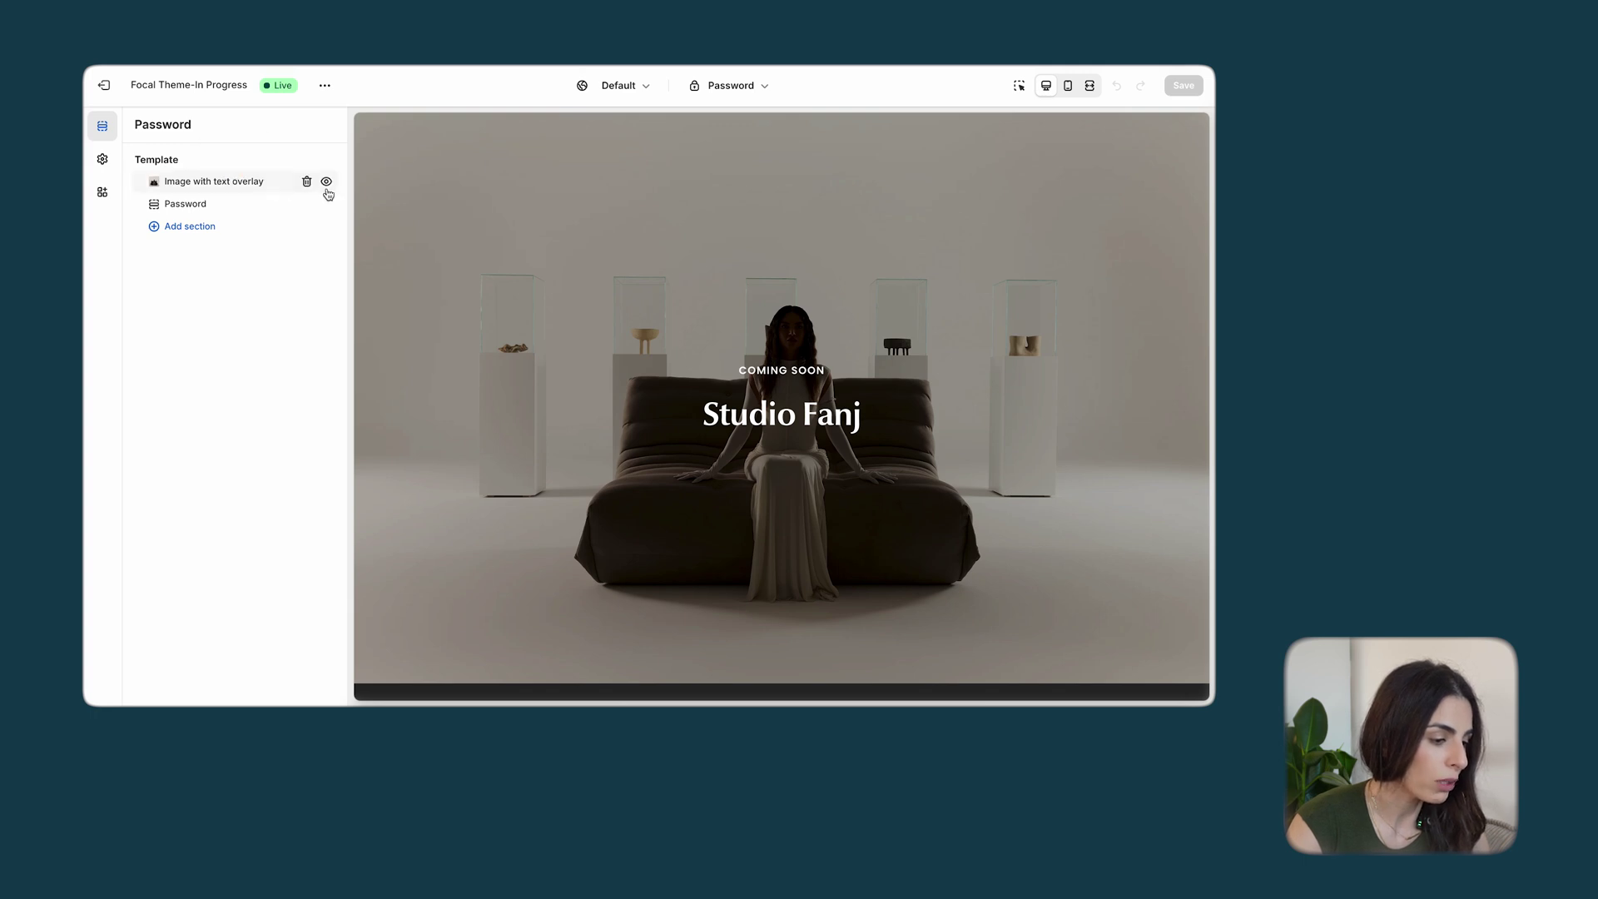
pyautogui.click(306, 180)
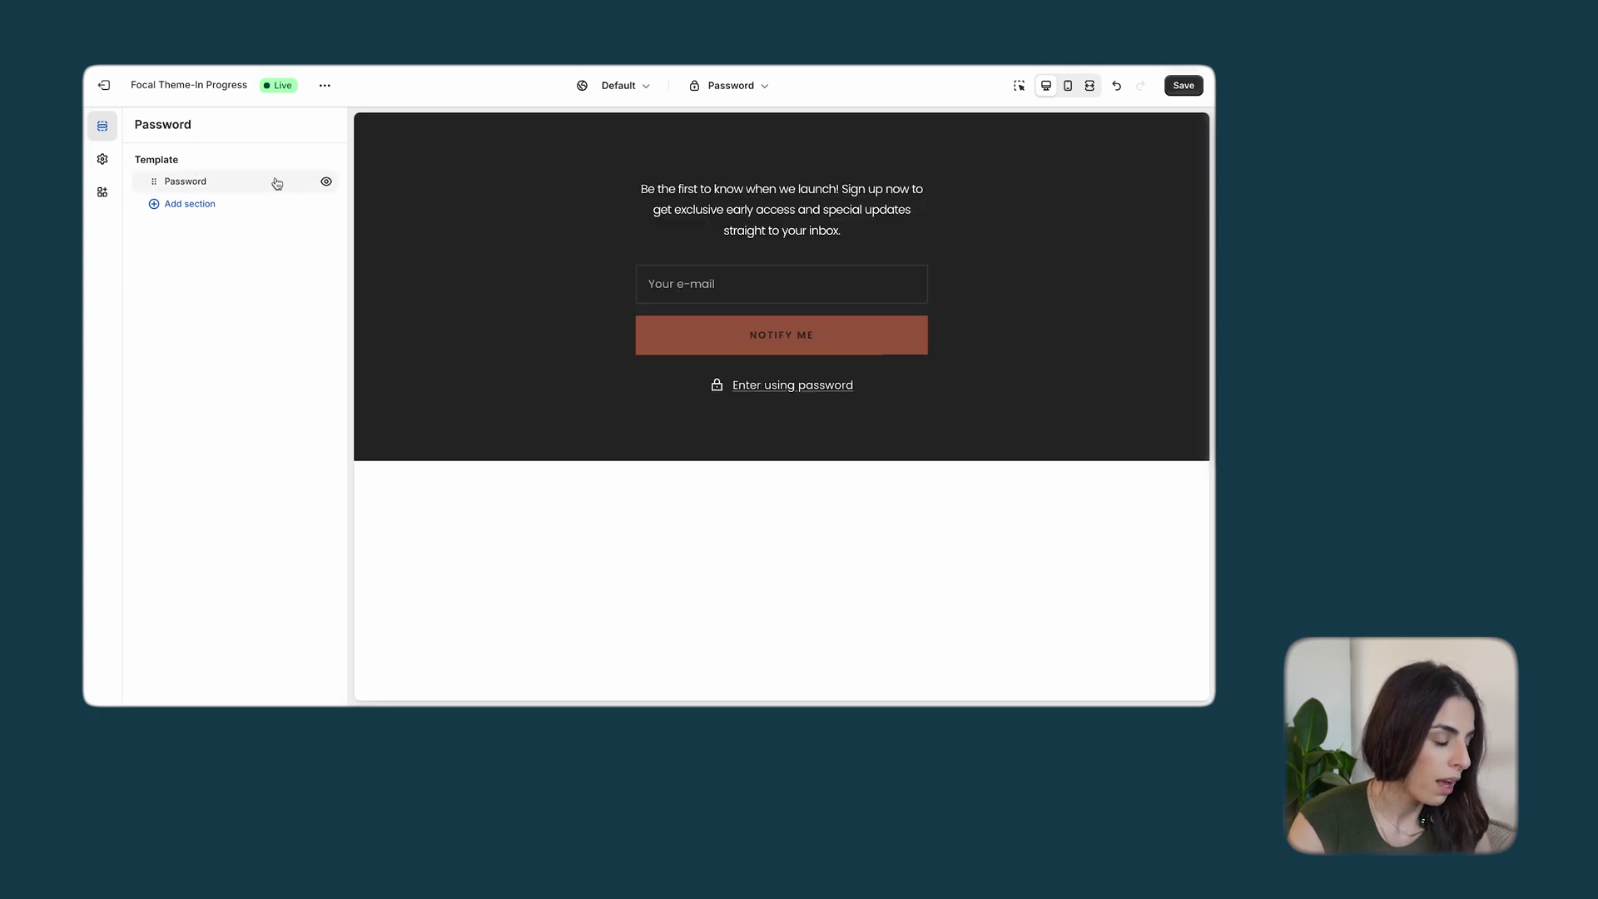
# Remove all the Custom CSS from the Password section
pyautogui.click(276, 183)
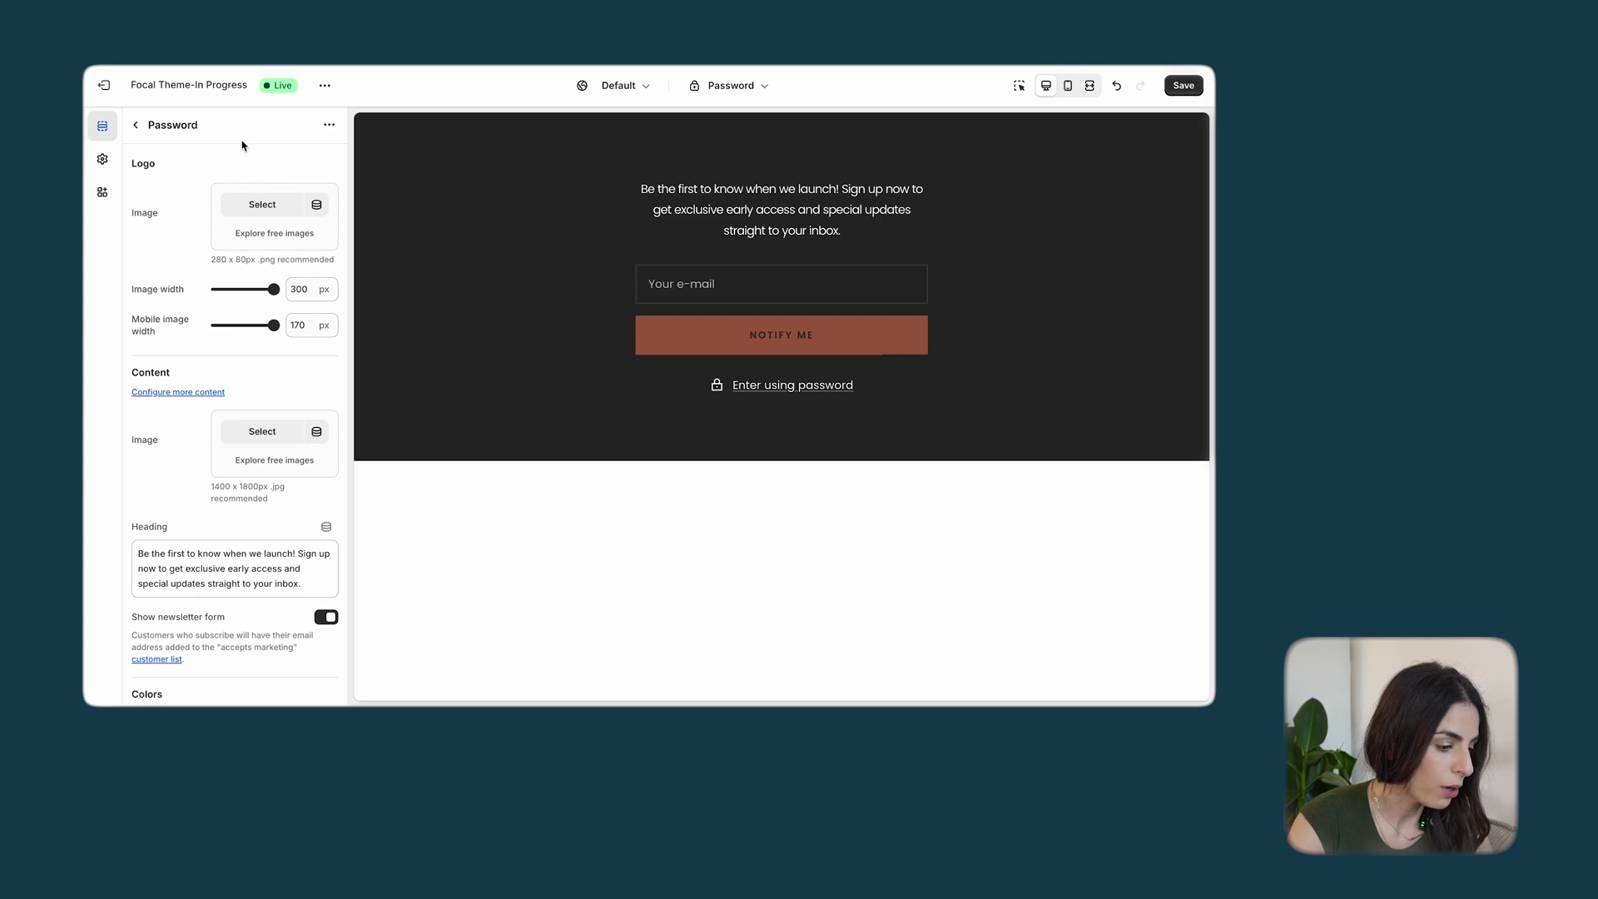
pyautogui.scroll(-8, 200, 312)
pyautogui.click(198, 483)
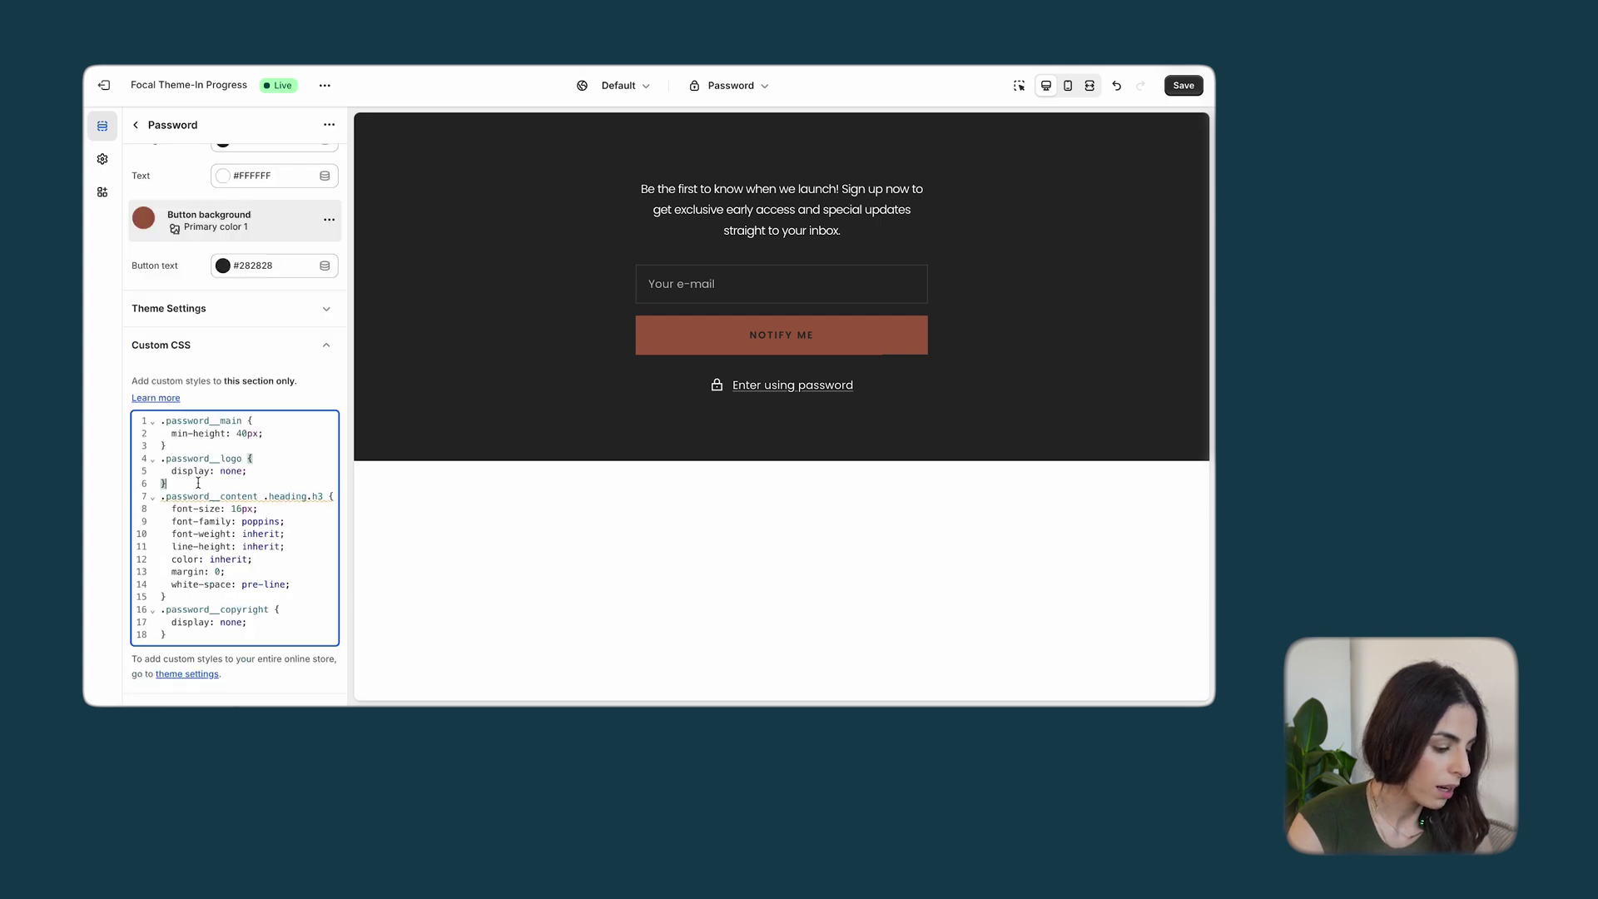
pyautogui.hotkey('ctrl', 'a')
pyautogui.press('BackSpace')
pyautogui.scroll(5, 271, 332)
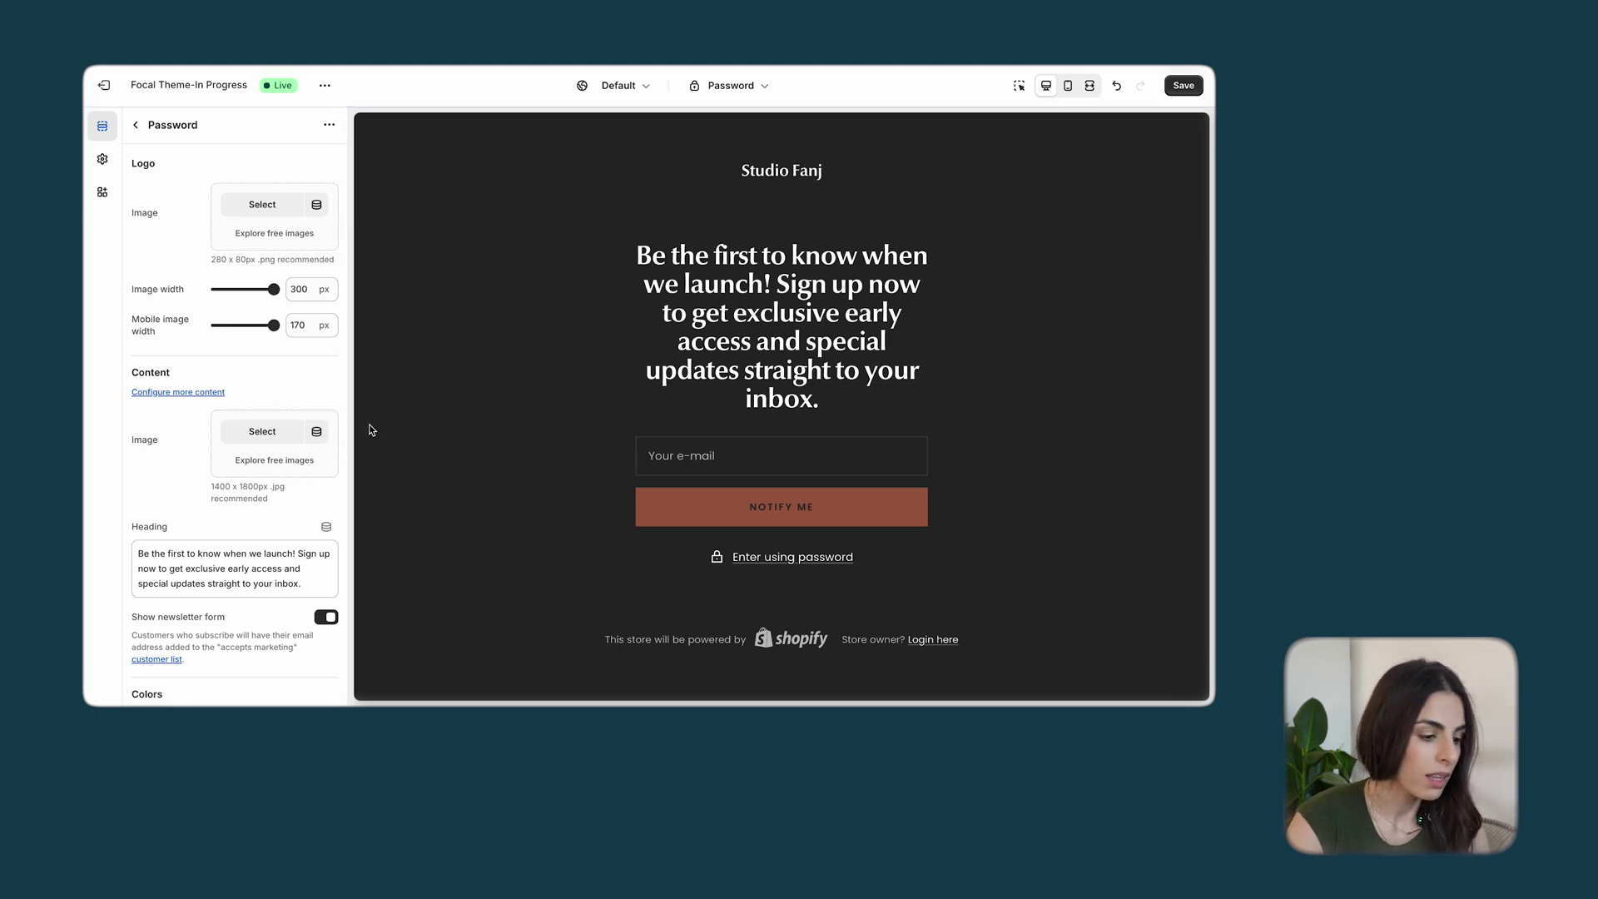
# Replace the Password section's heading text with "Coming Soon"
pyautogui.scroll(-5, 322, 482)
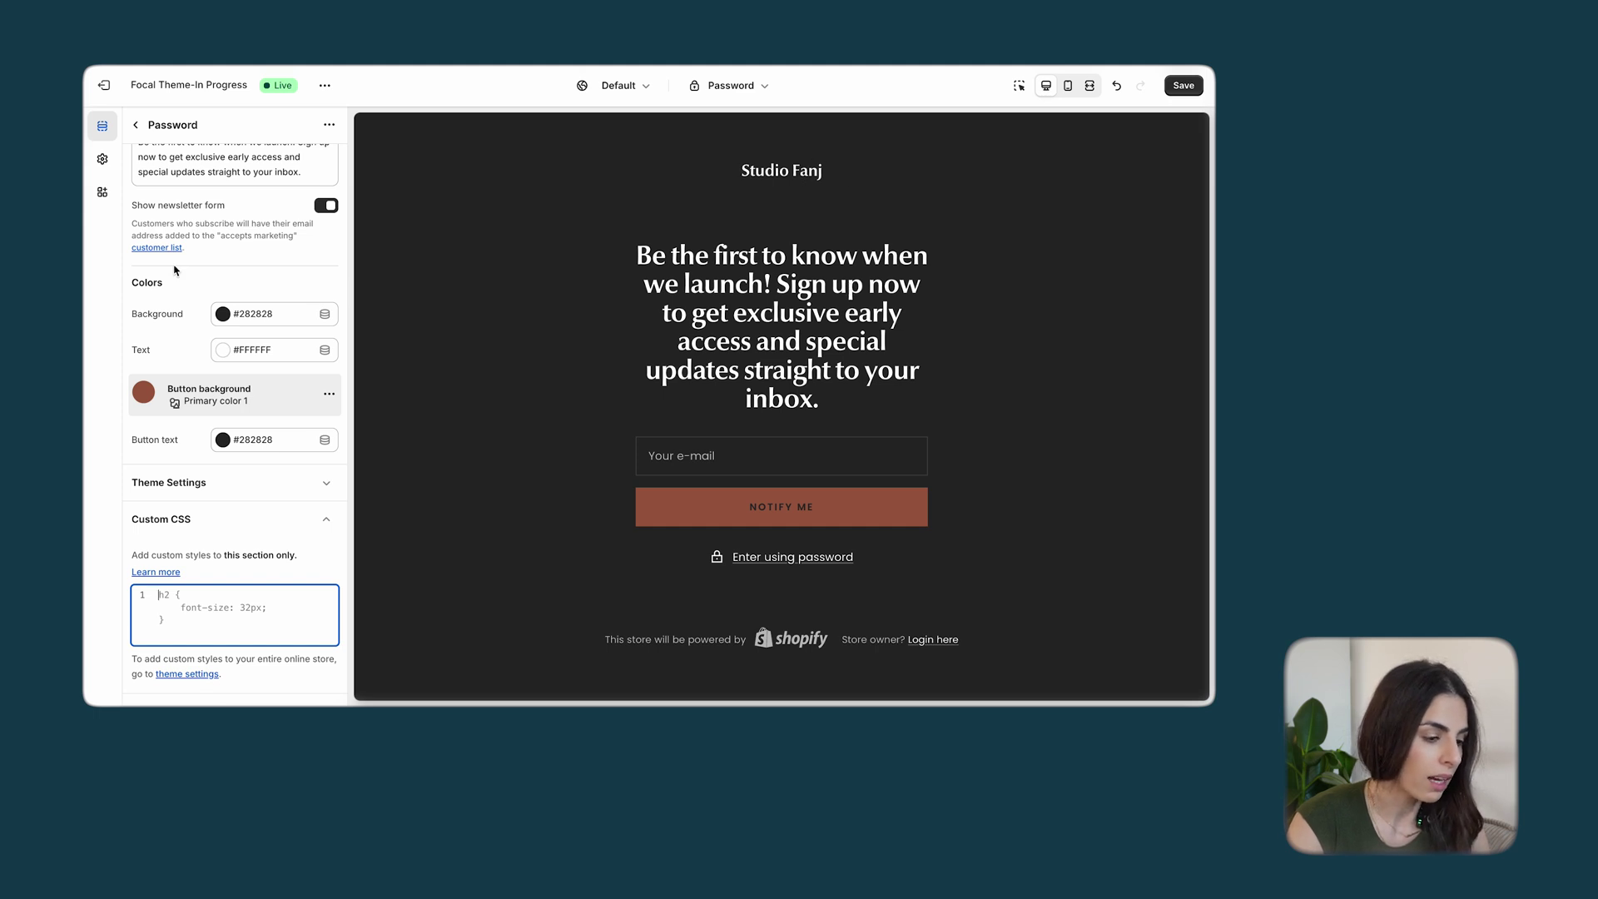
pyautogui.scroll(3, 275, 147)
pyautogui.moveTo(307, 310); pyautogui.dragTo(84, 236)
pyautogui.write('Com')
pyautogui.write('ing Soon')
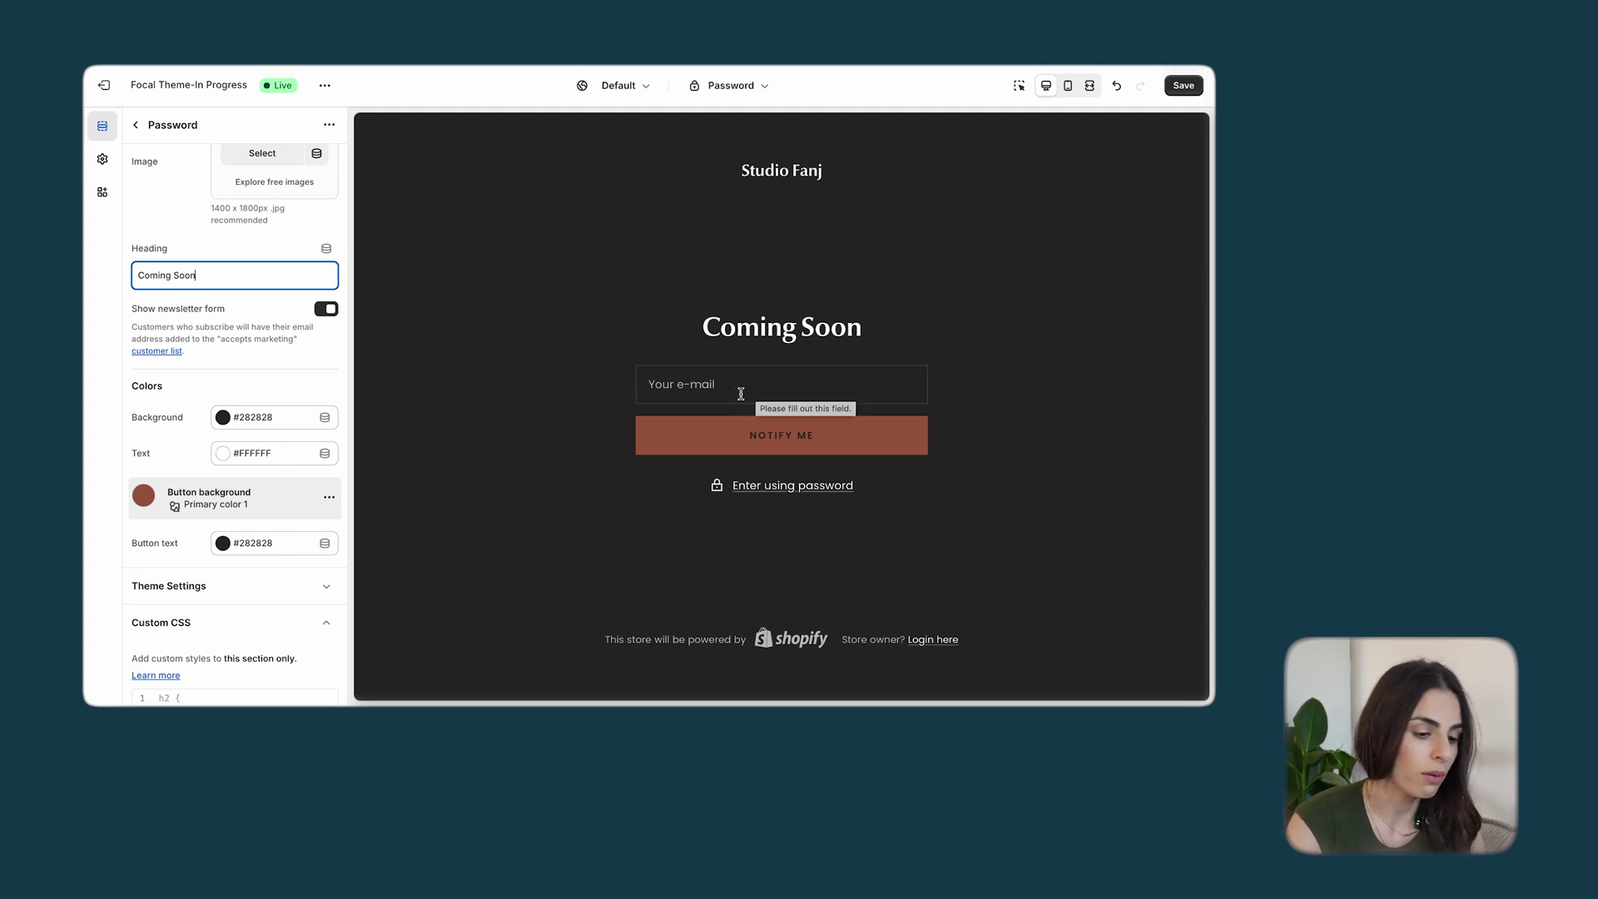
# Add an Image with text overlay section to the template and move it above the Password section
pyautogui.click(136, 126)
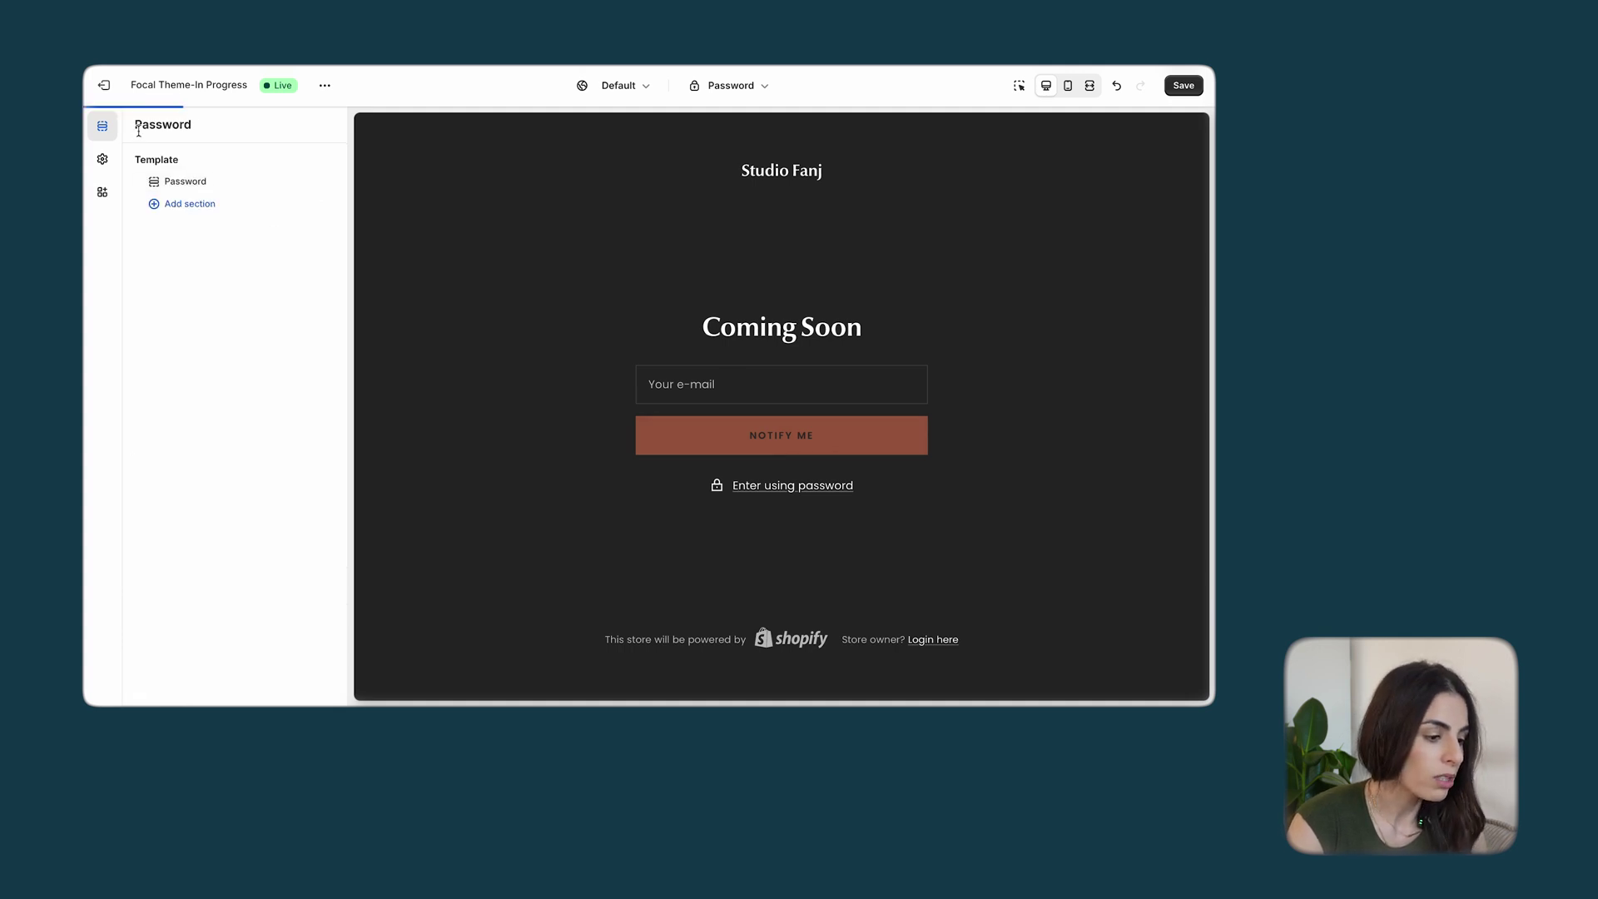
pyautogui.click(196, 207)
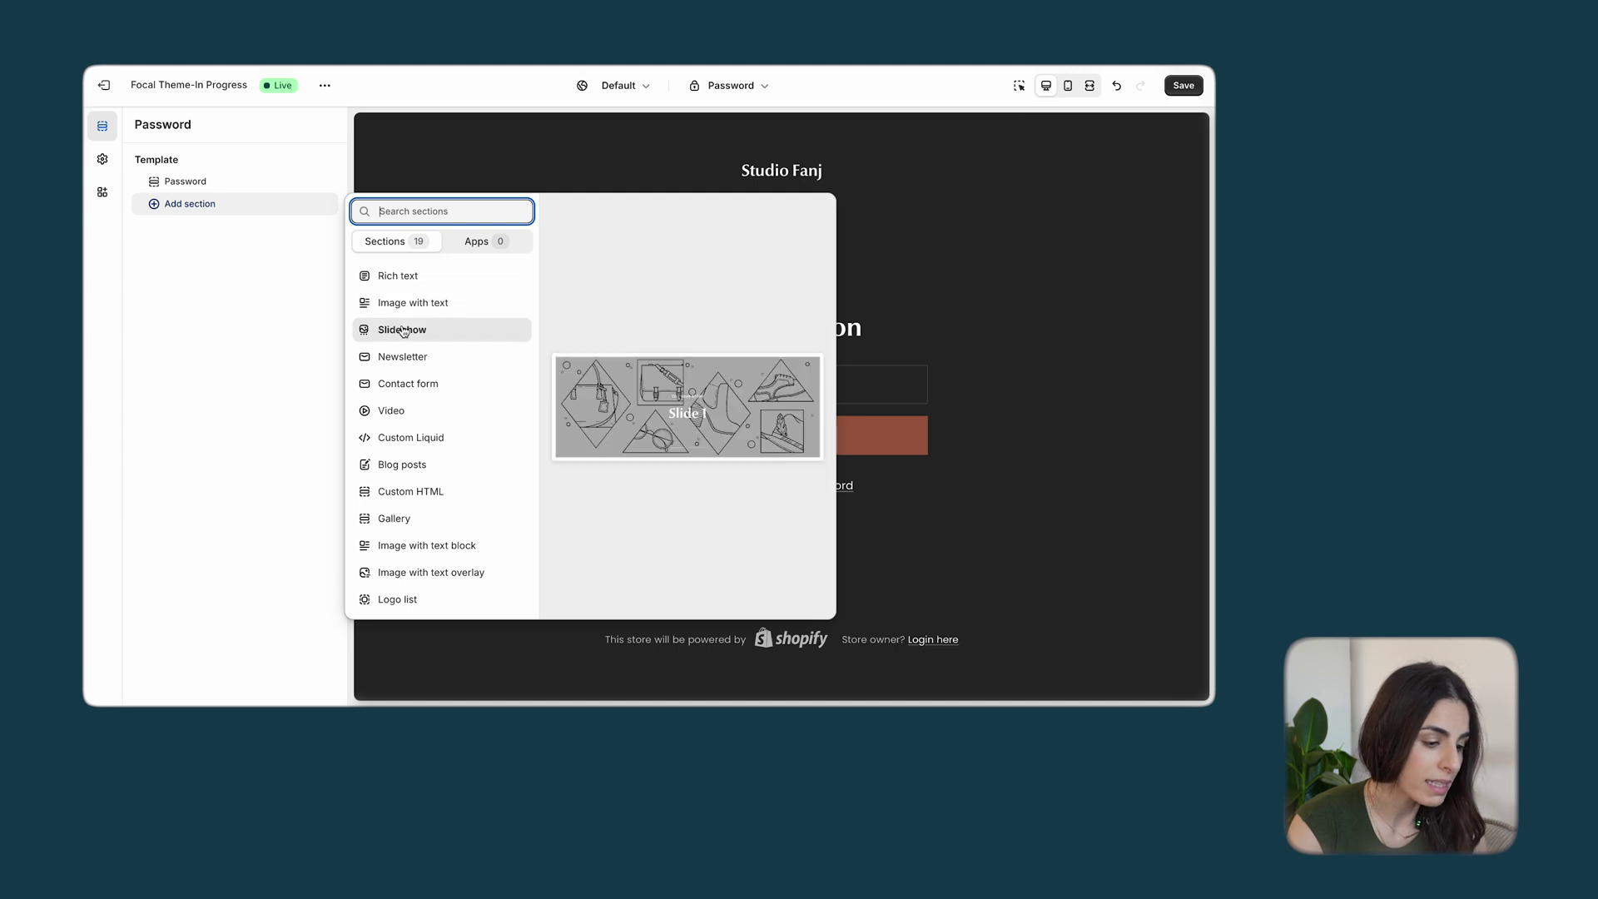
pyautogui.click(432, 574)
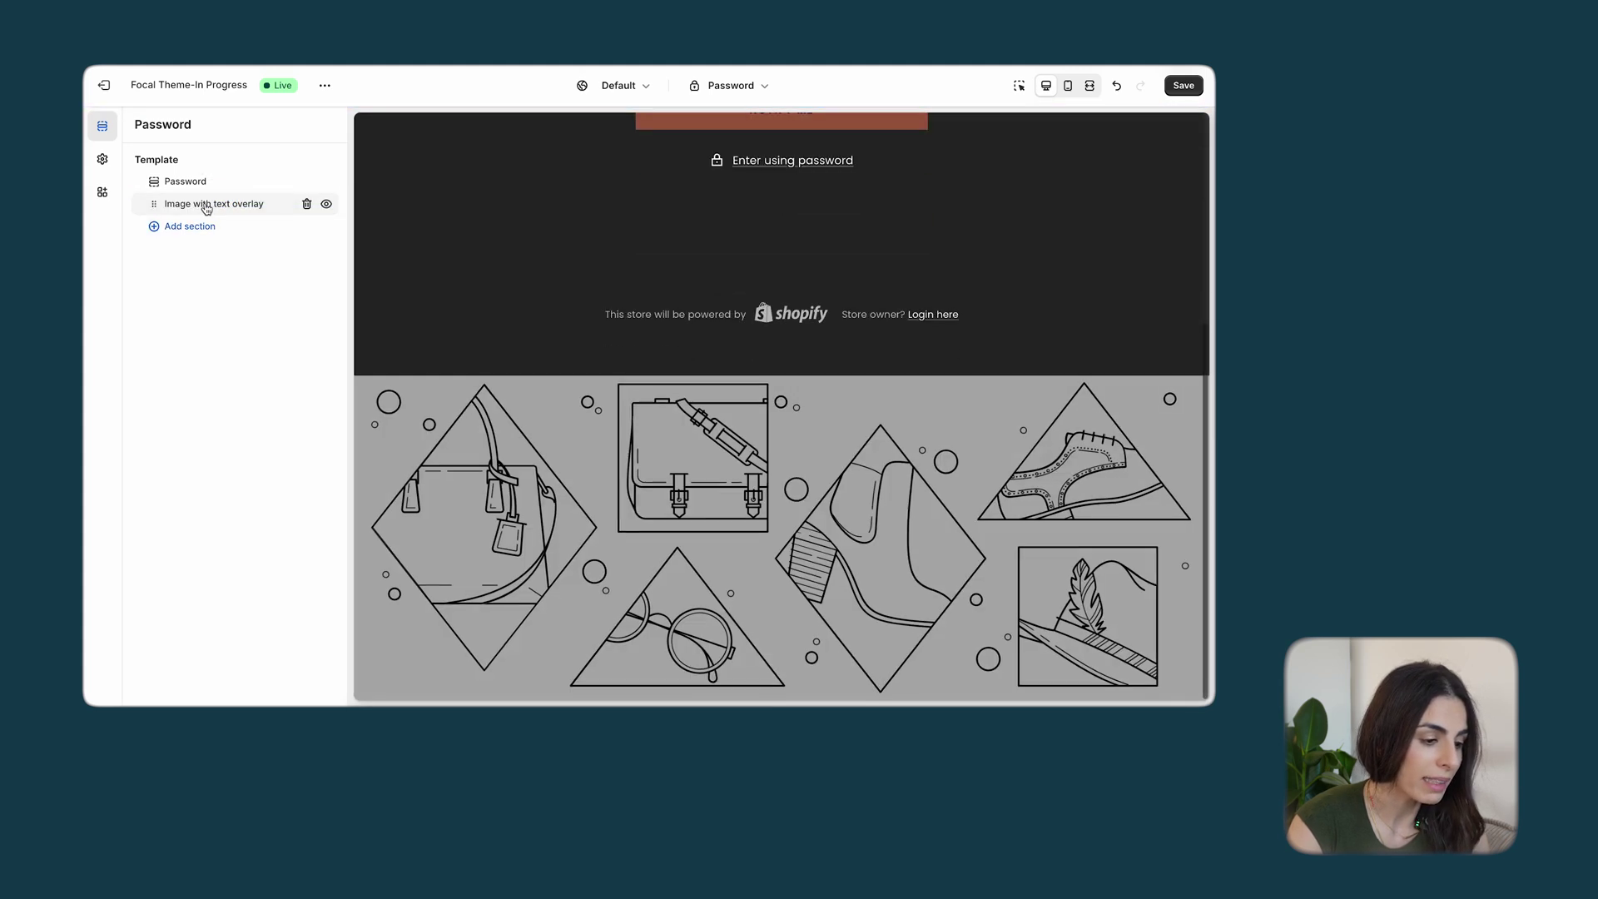
pyautogui.moveTo(206, 204); pyautogui.dragTo(205, 178)
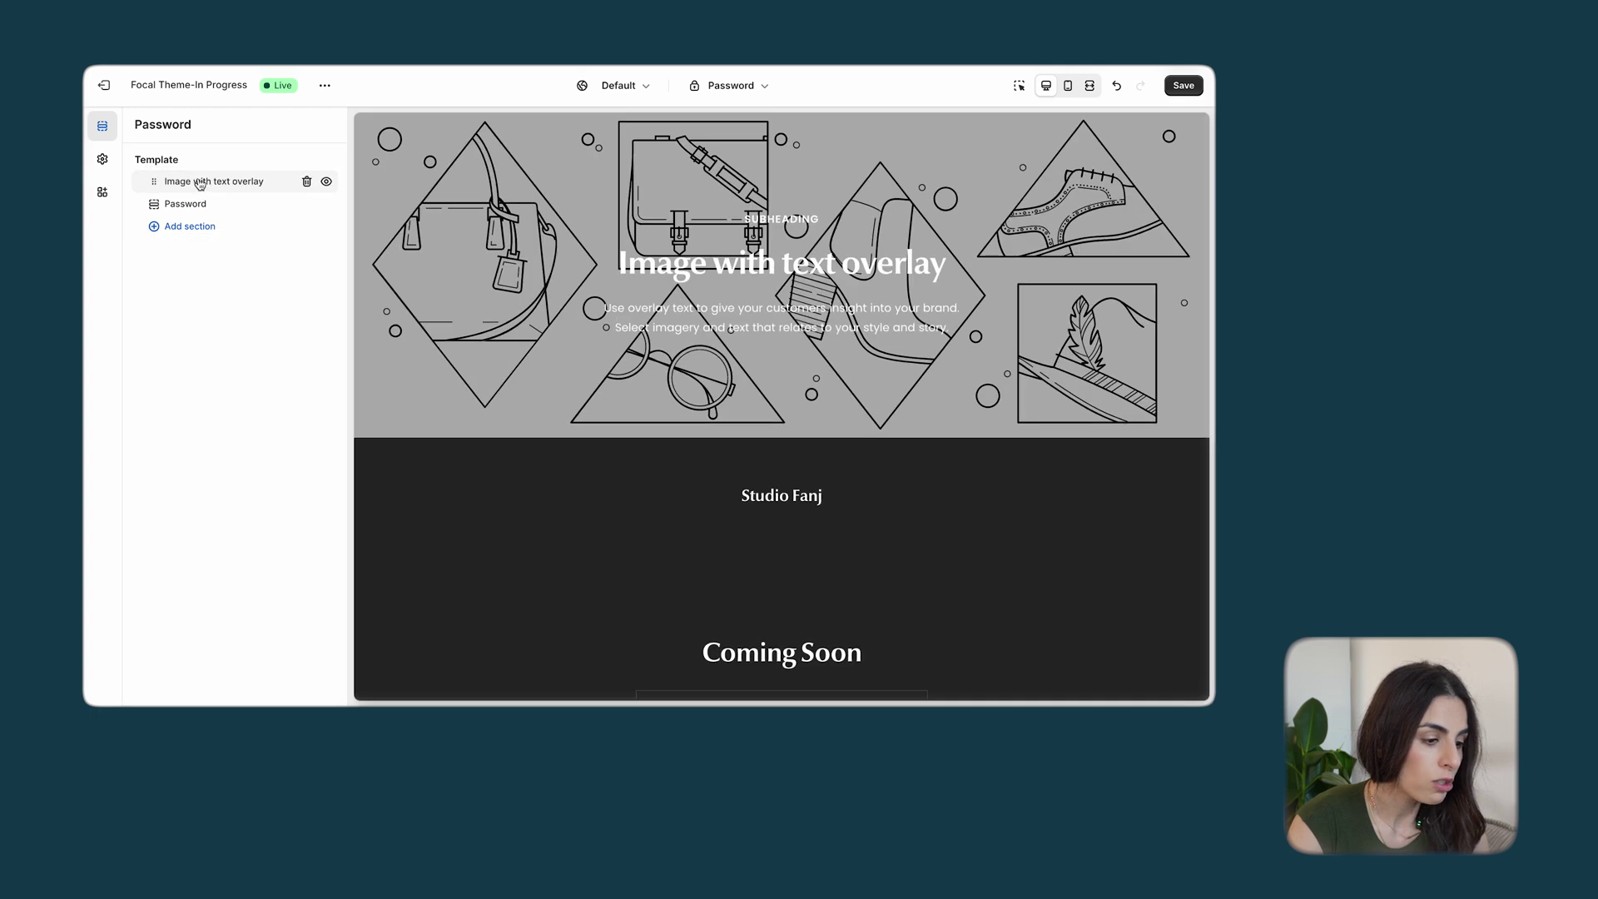
# Set the Image with text overlay section's image to the STUDIOFANJ0409 photo of the woman seated on a dark sofa
pyautogui.click(205, 181)
pyautogui.click(258, 297)
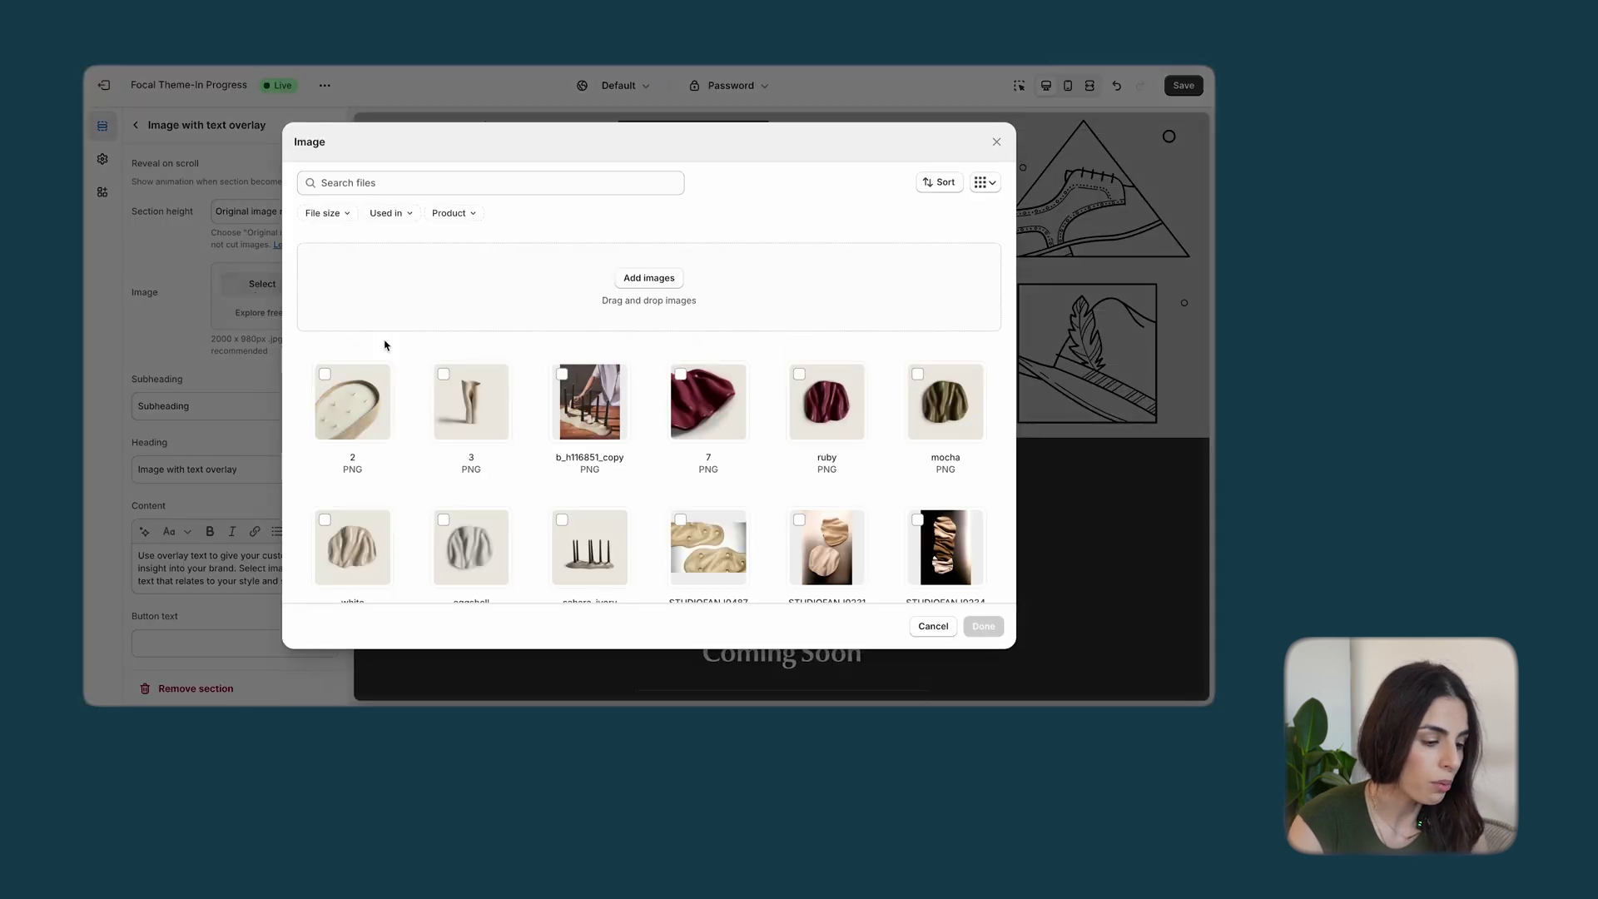
pyautogui.scroll(-5, 601, 433)
pyautogui.scroll(-1, 601, 433)
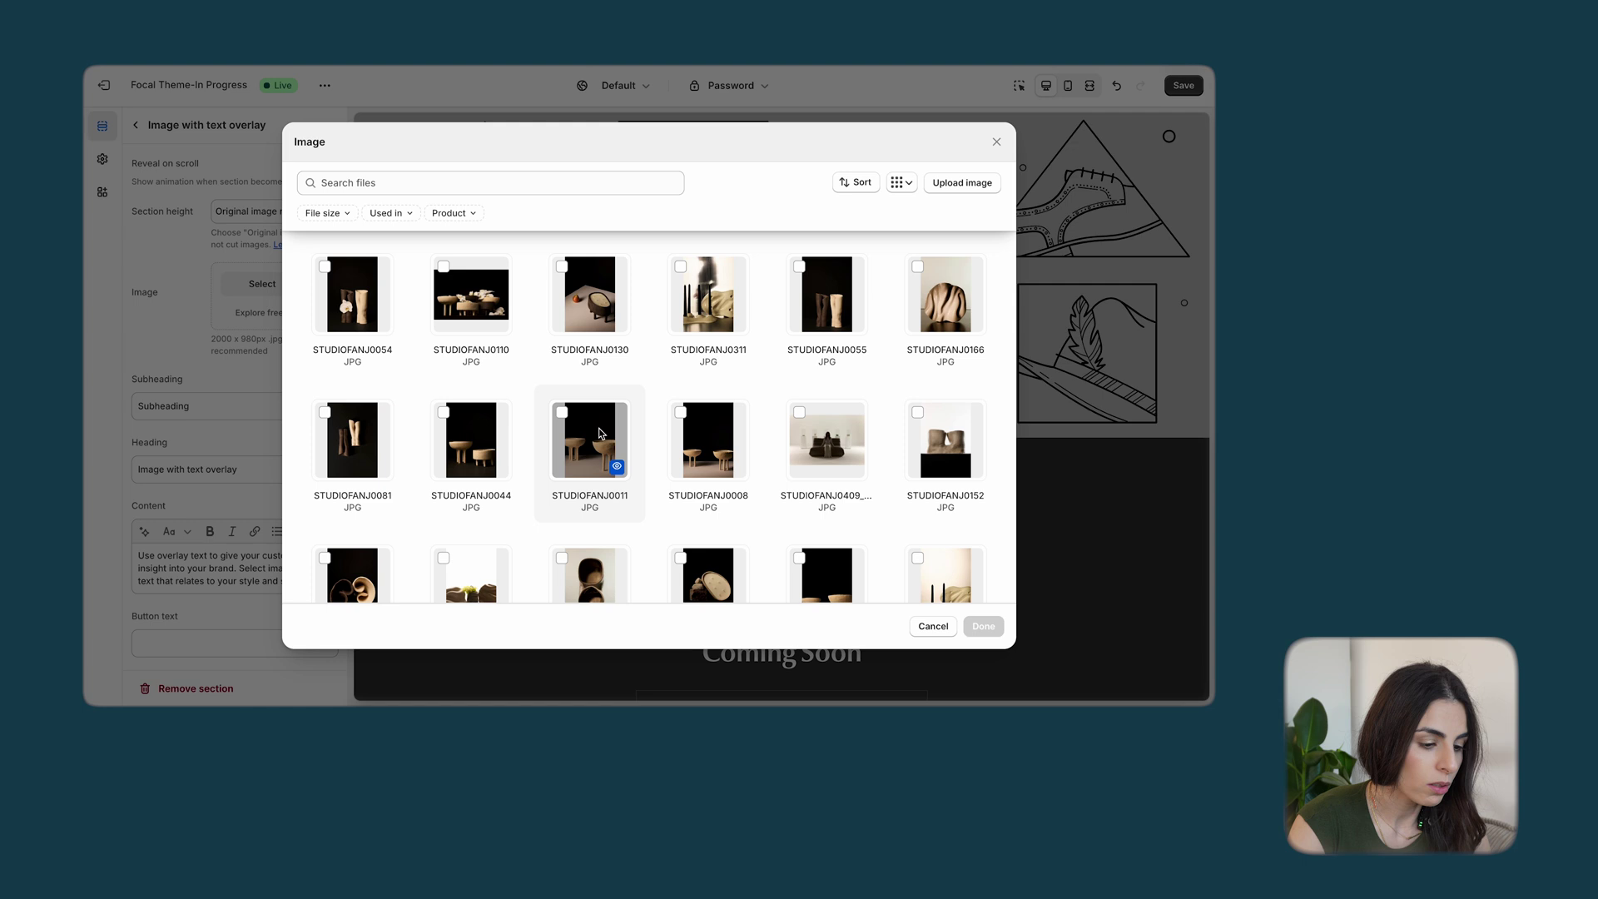
pyautogui.click(820, 441)
pyautogui.click(986, 626)
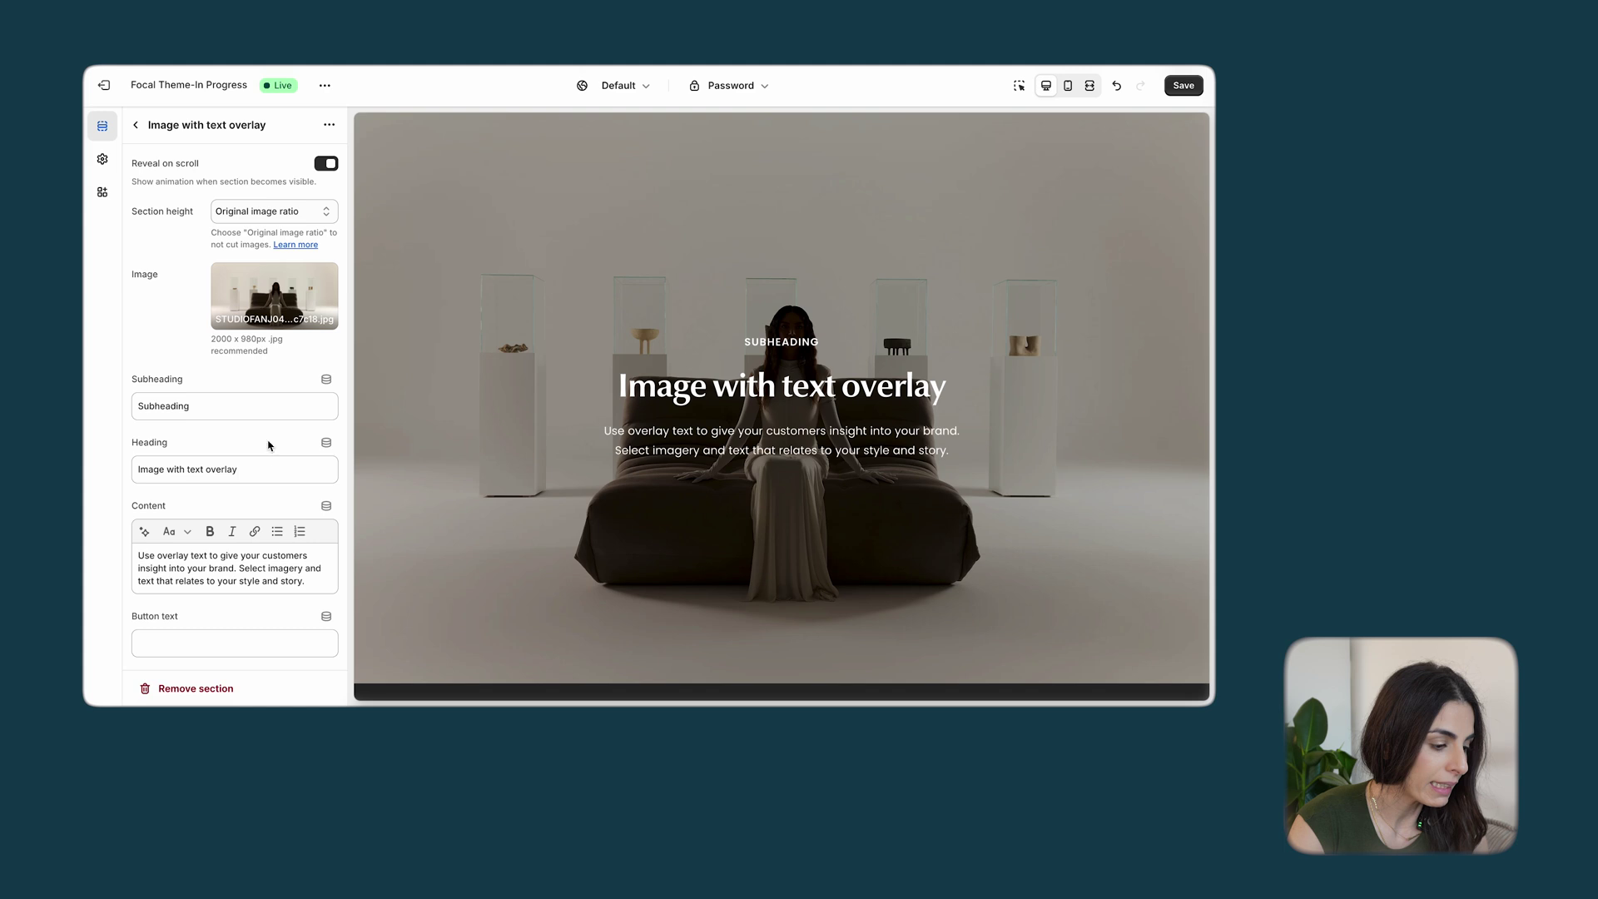
# Set the overlay section's heading to "Coming Soon" and its subheading to "Studio Fanj"
pyautogui.moveTo(272, 470); pyautogui.dragTo(86, 479)
pyautogui.write('C')
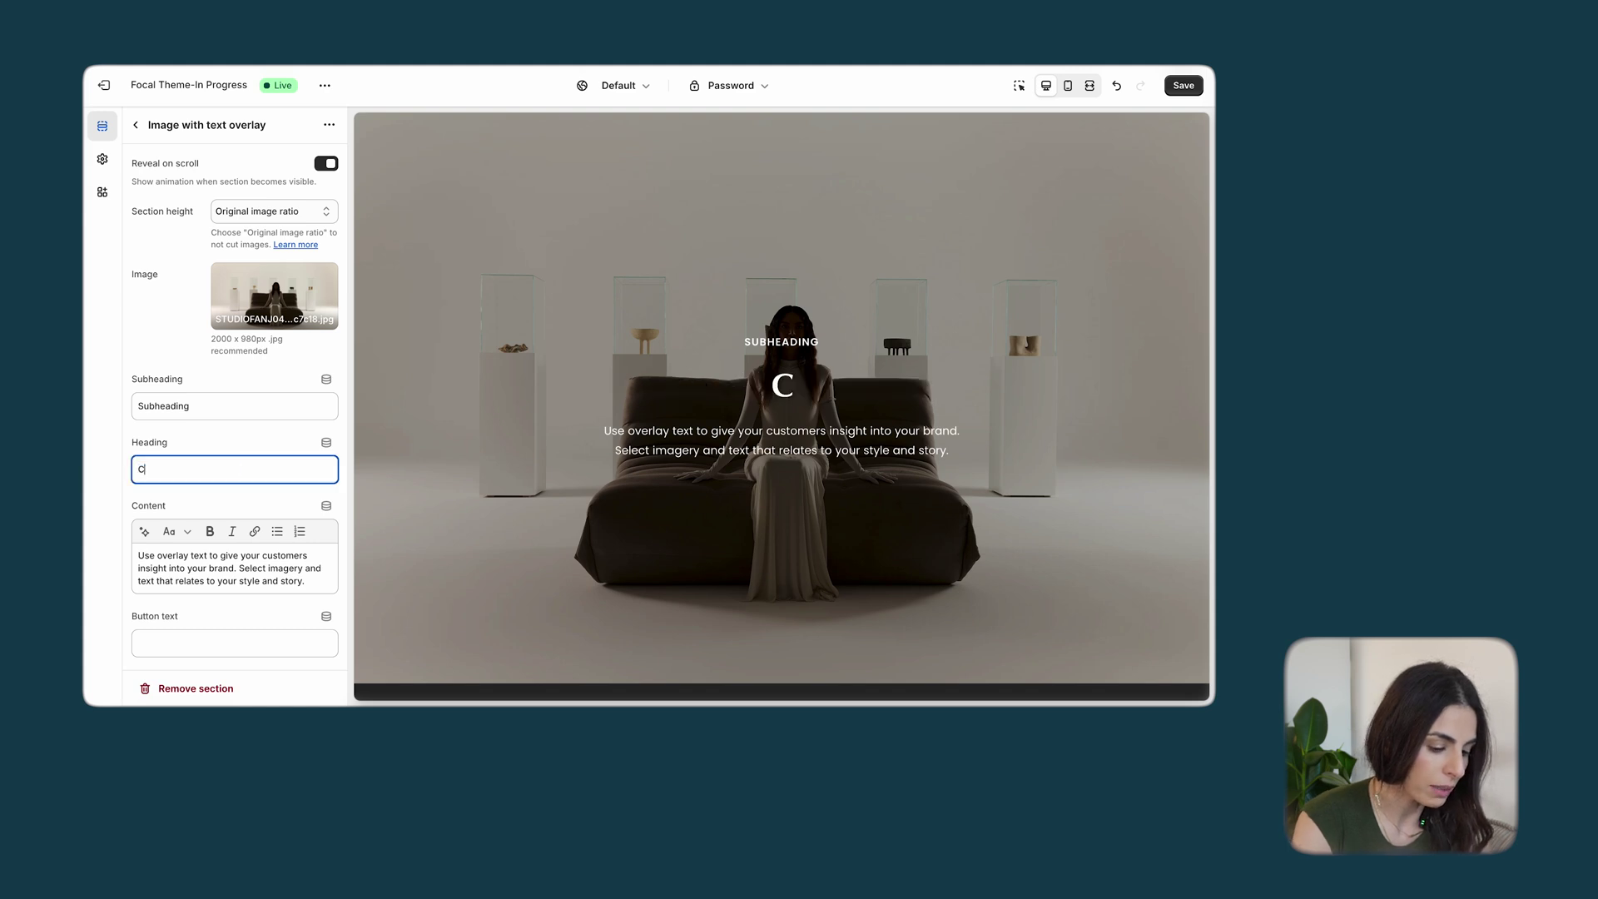
pyautogui.write('oming Soon')
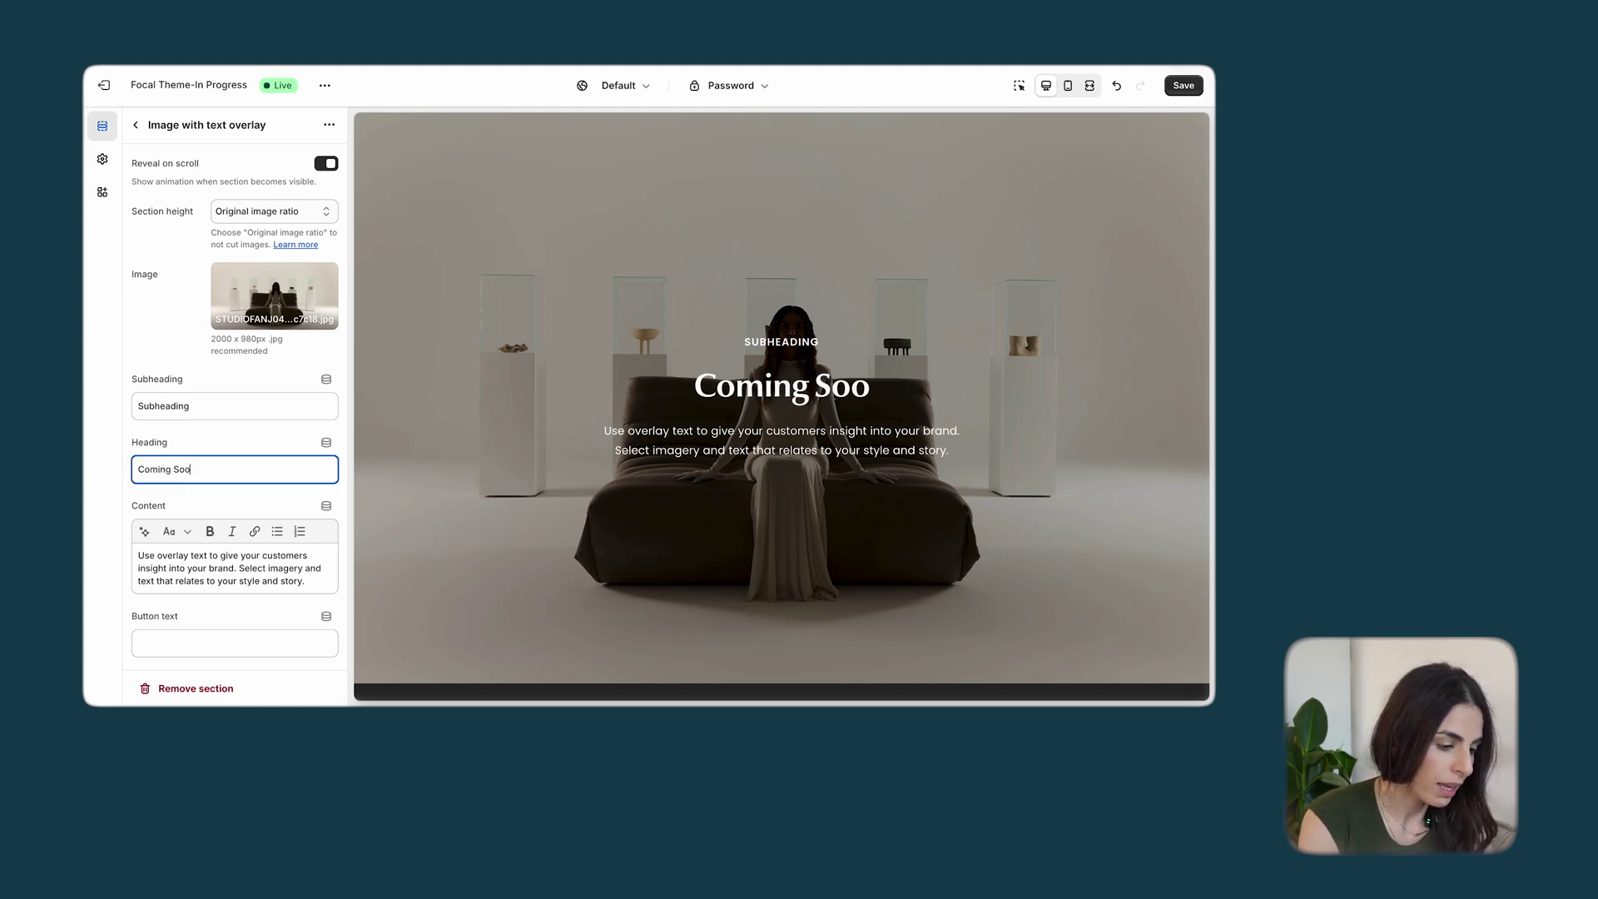
pyautogui.hotkey('shift', 'Tab')
pyautogui.hotkey('shift', 'Tab')
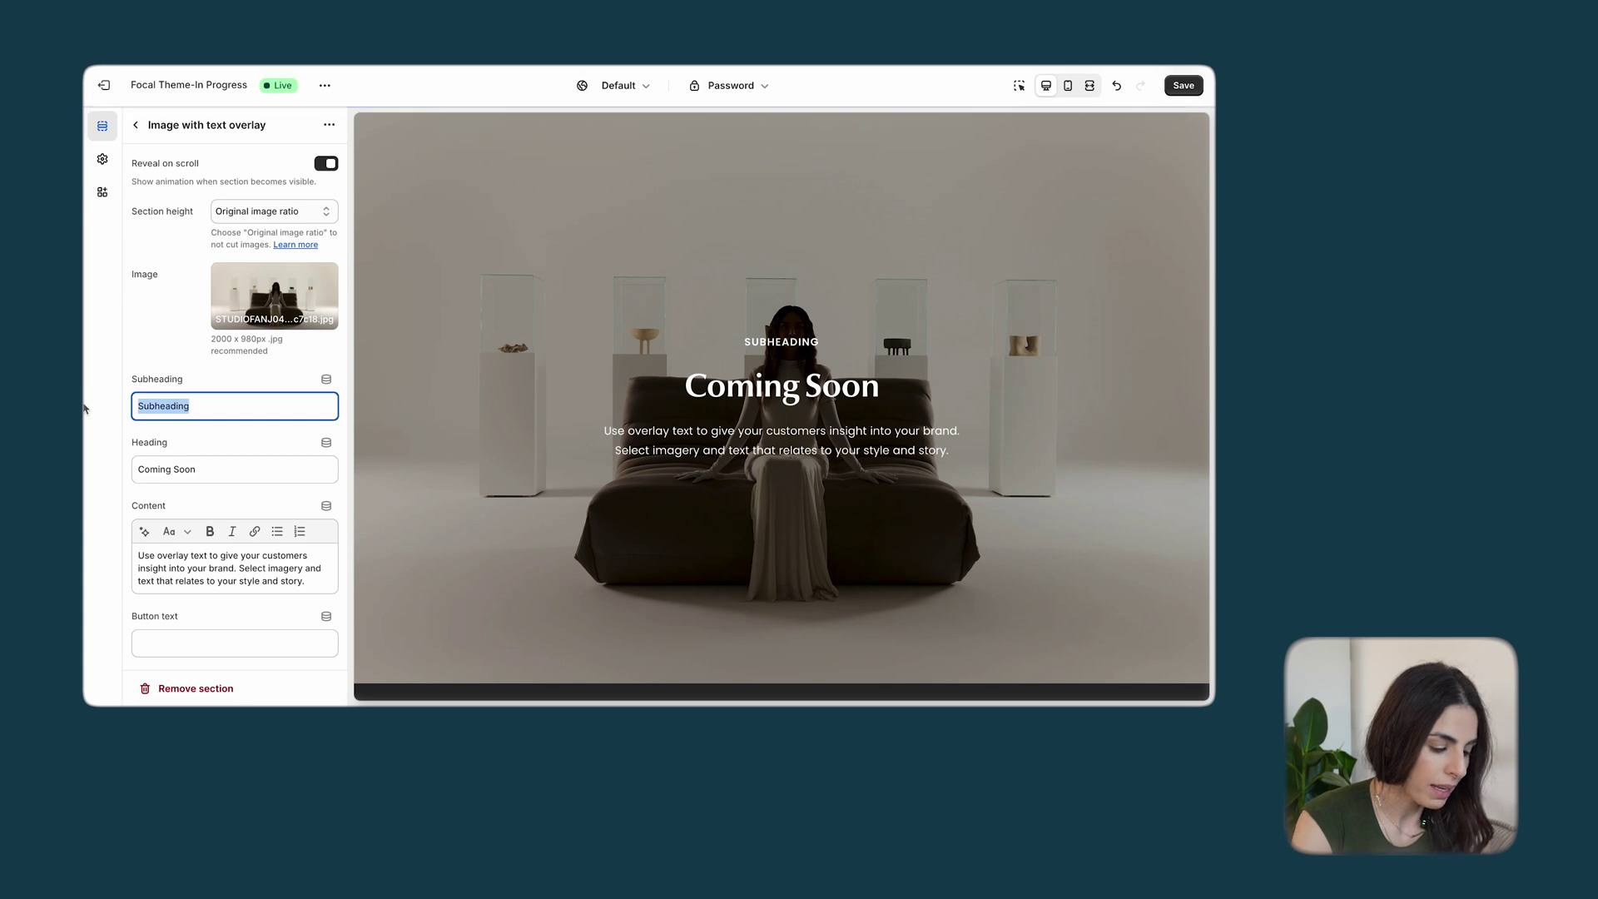
pyautogui.write('Sty')
pyautogui.press('BackSpace')
pyautogui.write('udio Fanj')
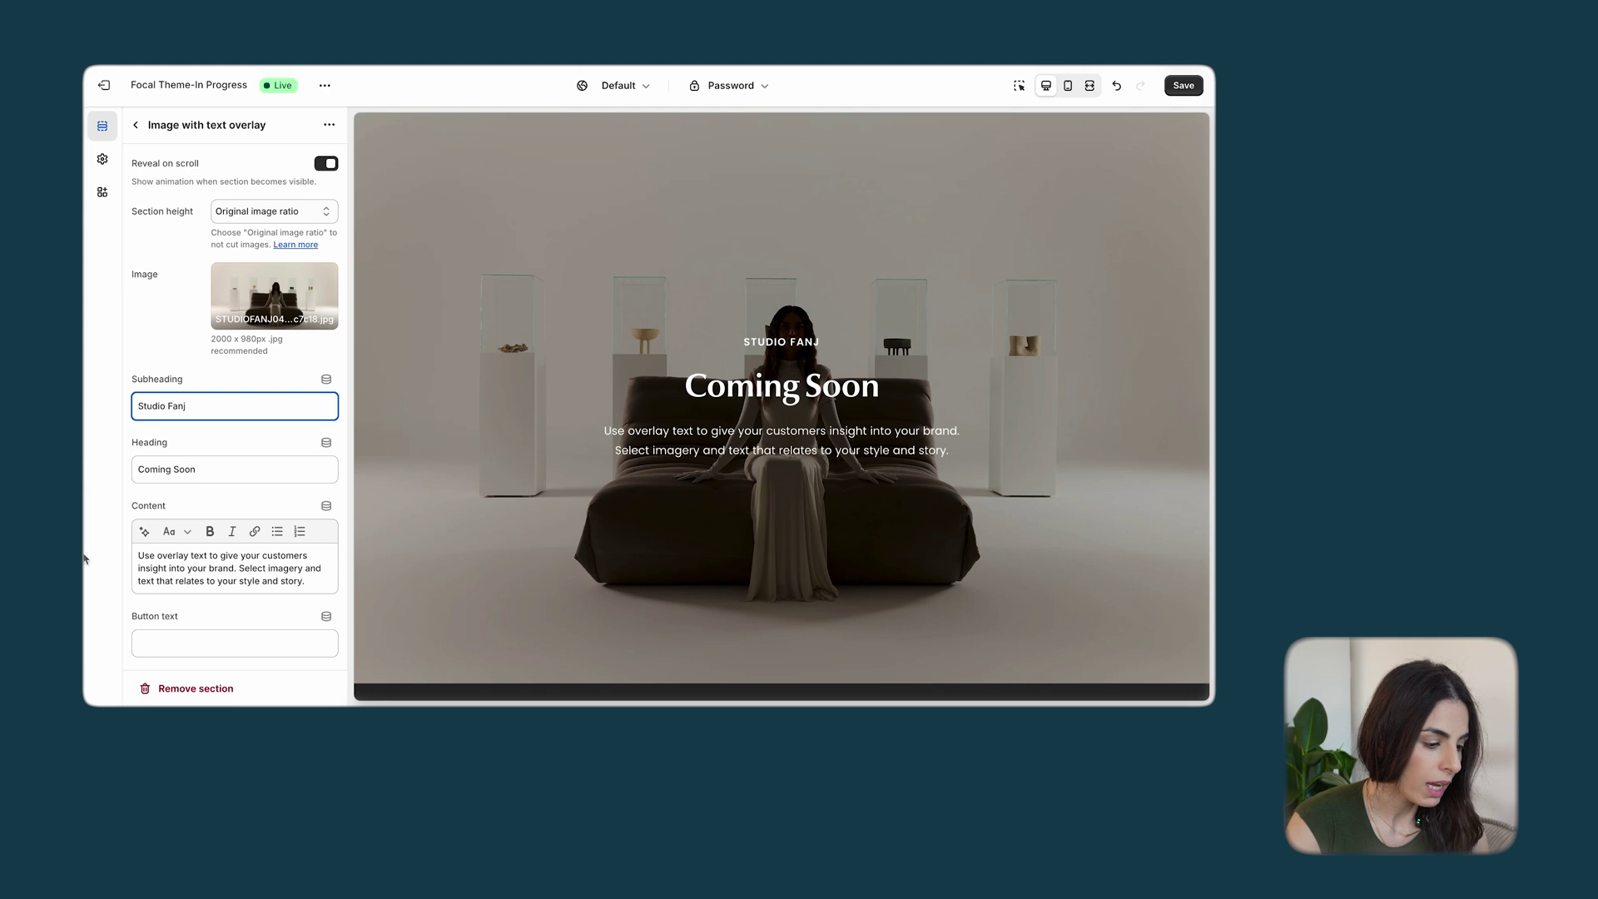
# Clear the overlay section's placeholder content text and check the page preview
pyautogui.click(188, 578)
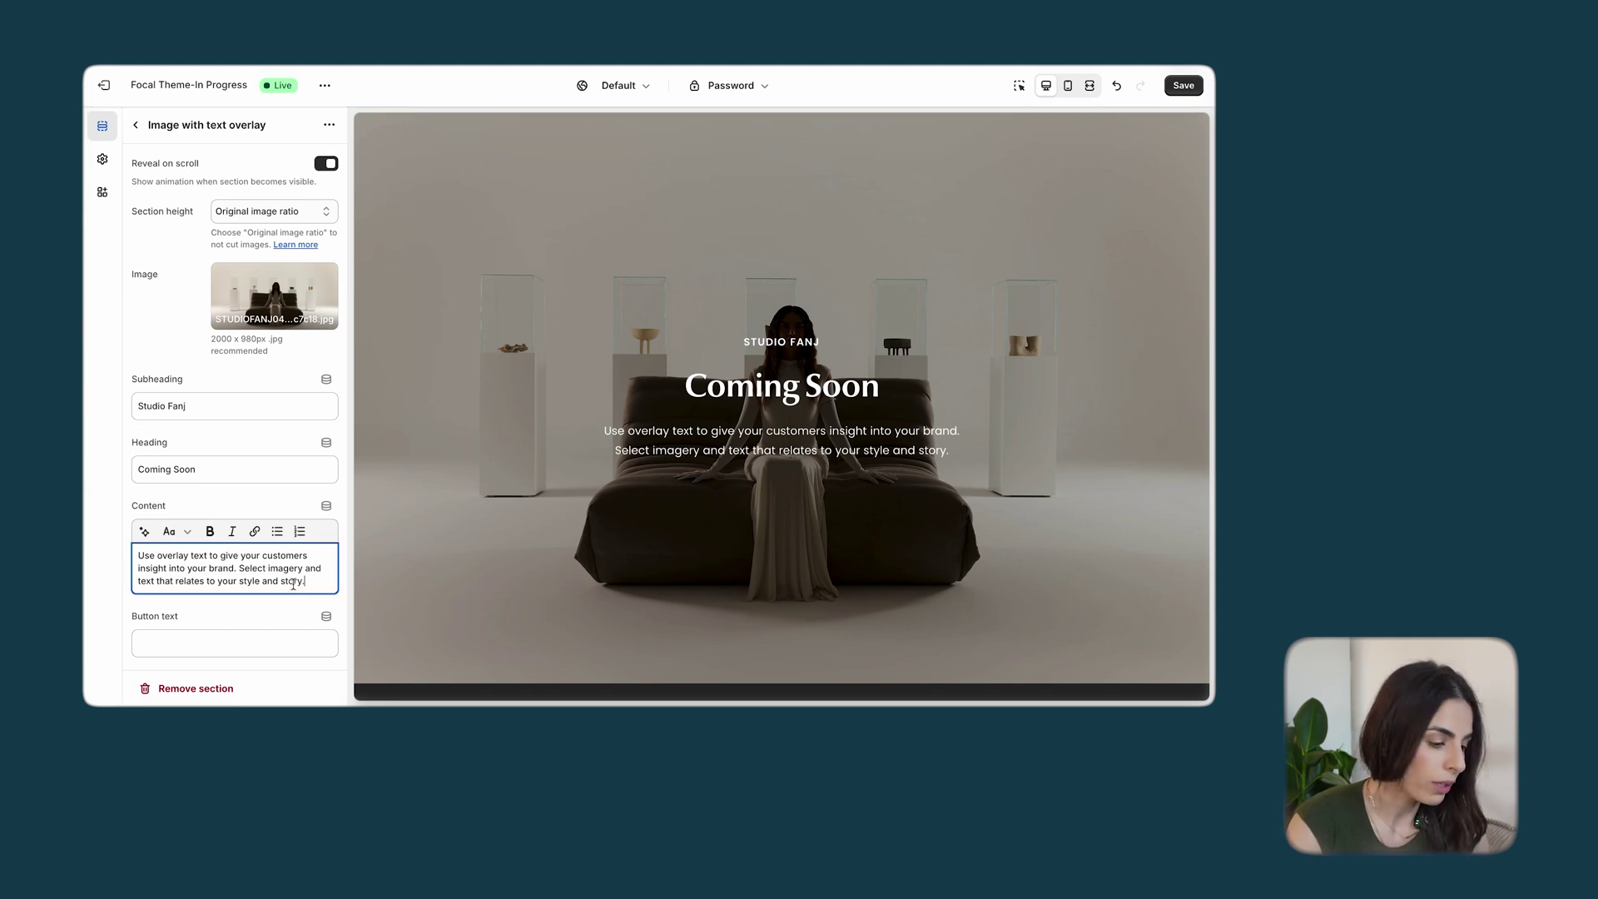
pyautogui.hotkey('ctrl', 'a')
pyautogui.press('BackSpace')
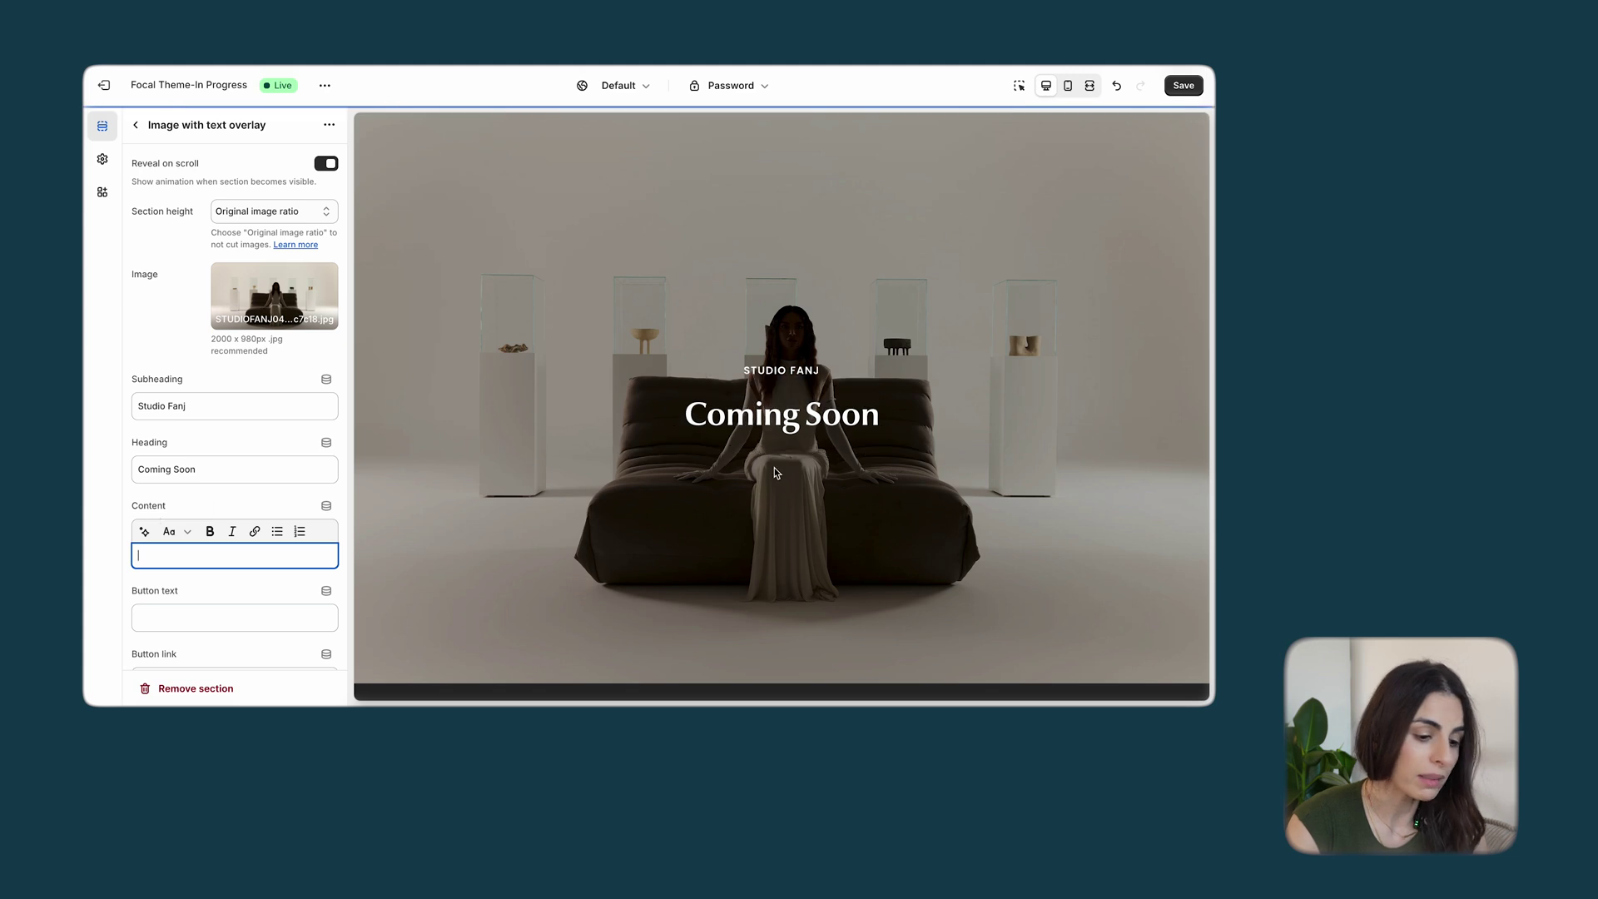
pyautogui.scroll(-5, 510, 503)
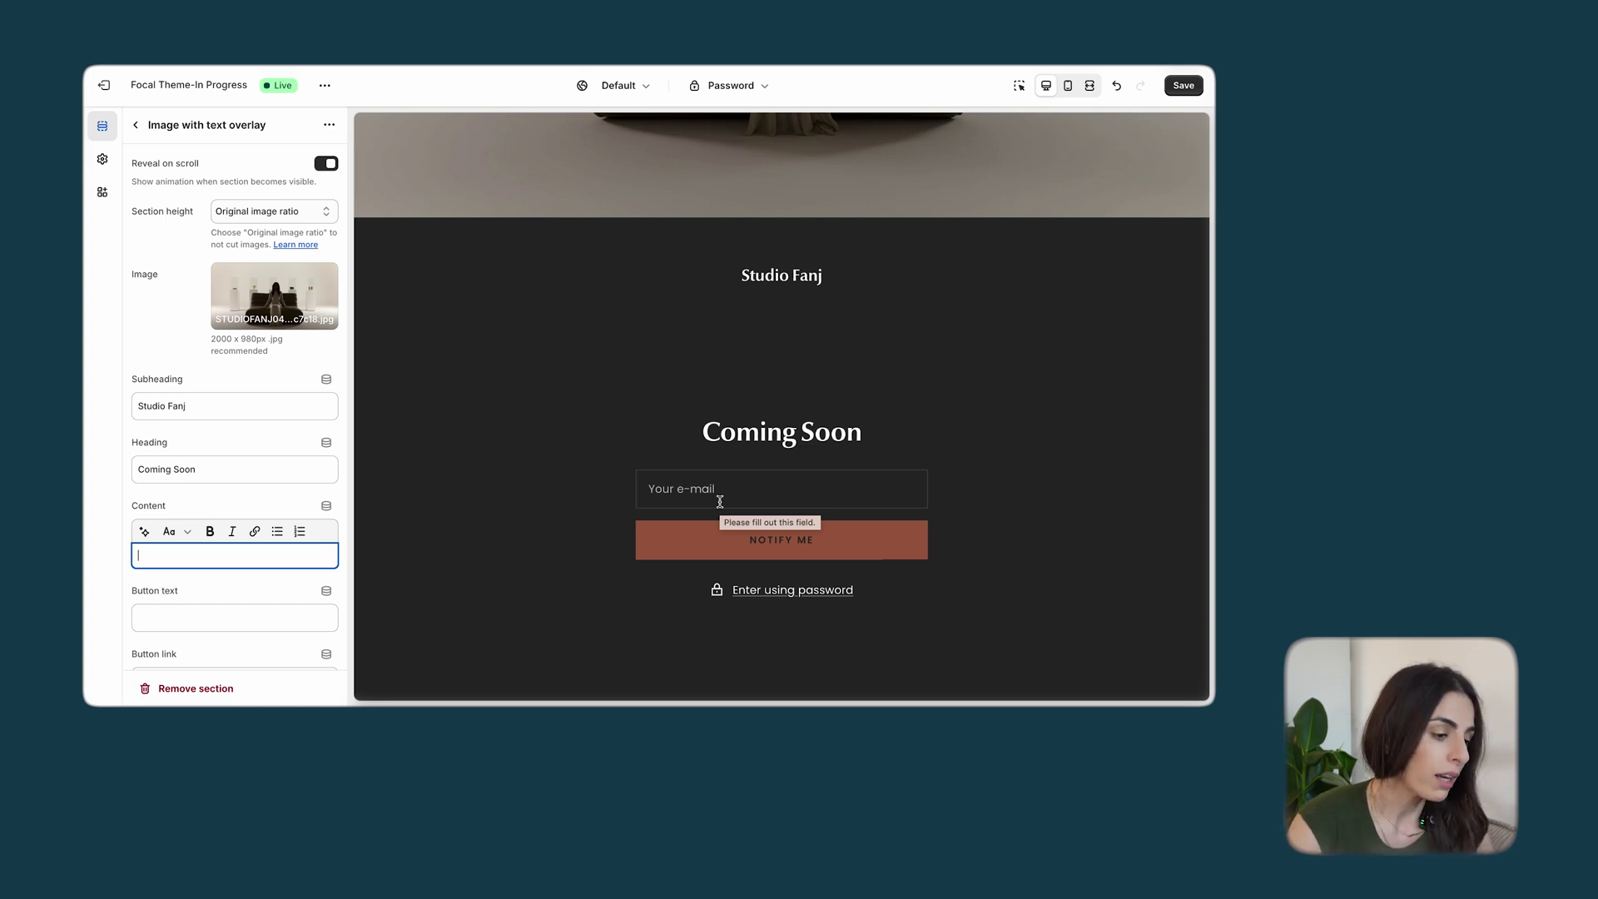
# Toggle the Password section's visibility to compare the page with and without it, leaving the section hidden
pyautogui.click(135, 125)
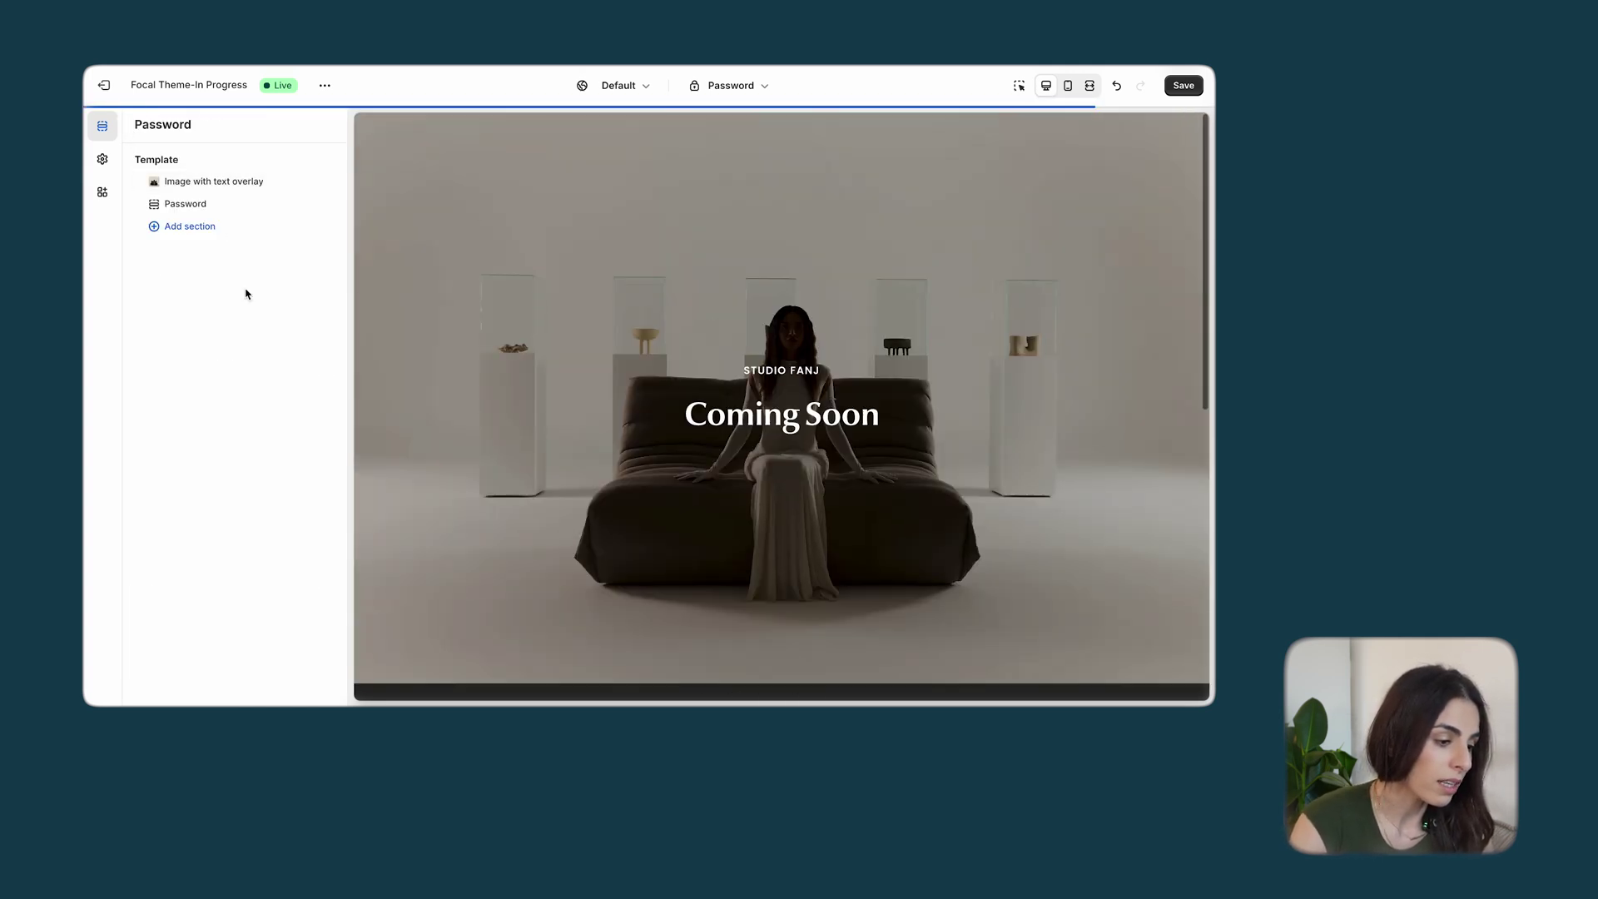
pyautogui.scroll(-3, 680, 464)
pyautogui.scroll(-2, 681, 464)
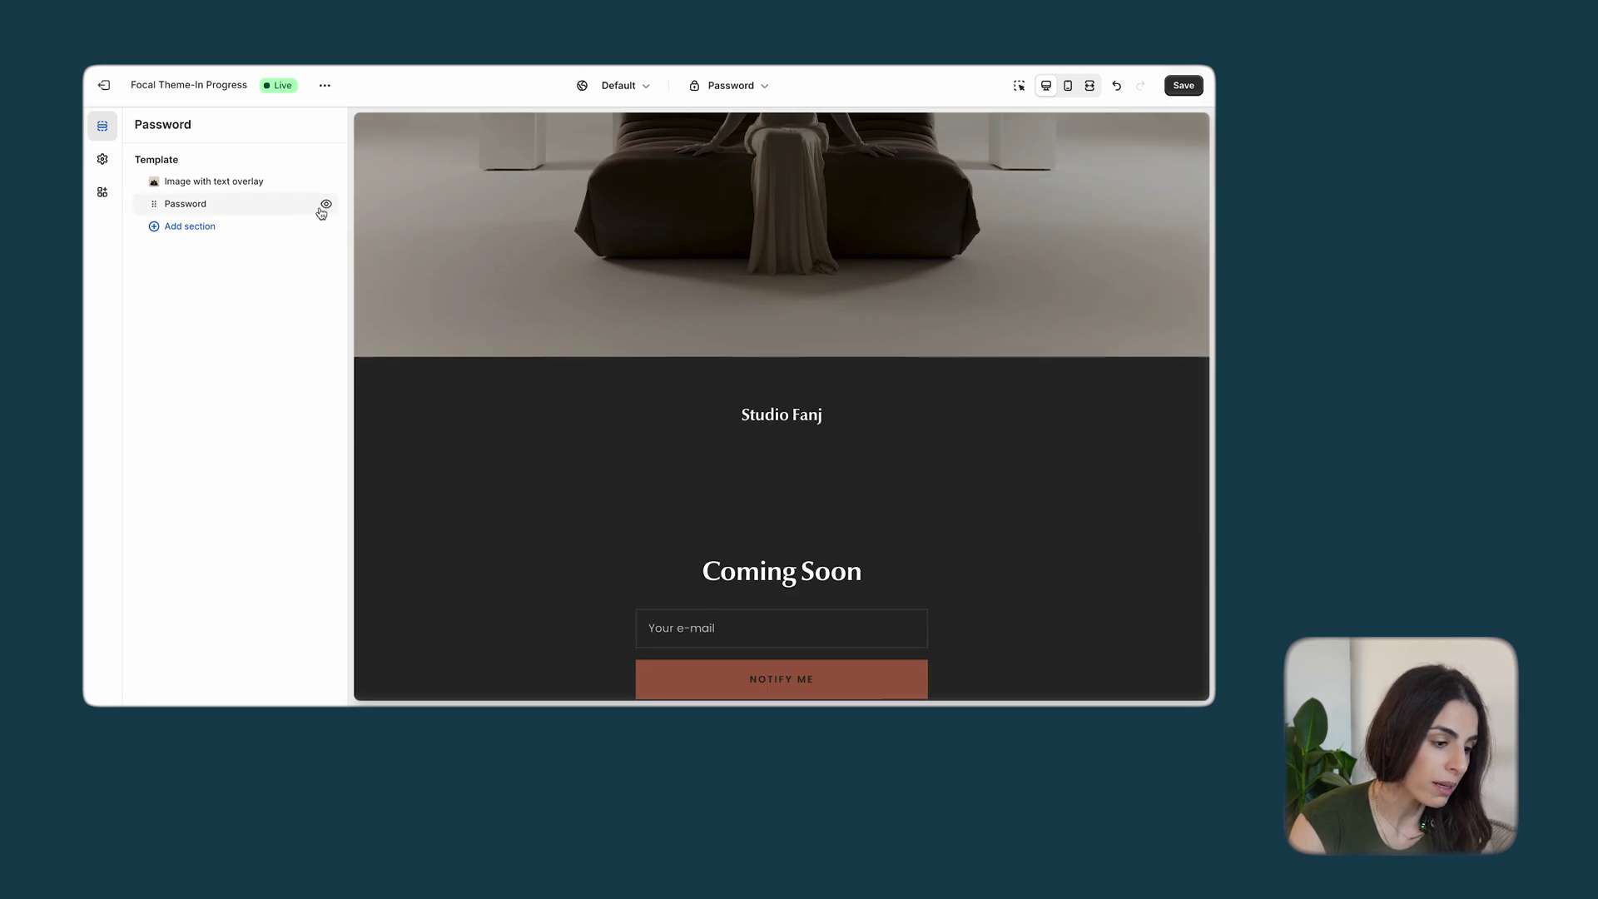
pyautogui.click(326, 204)
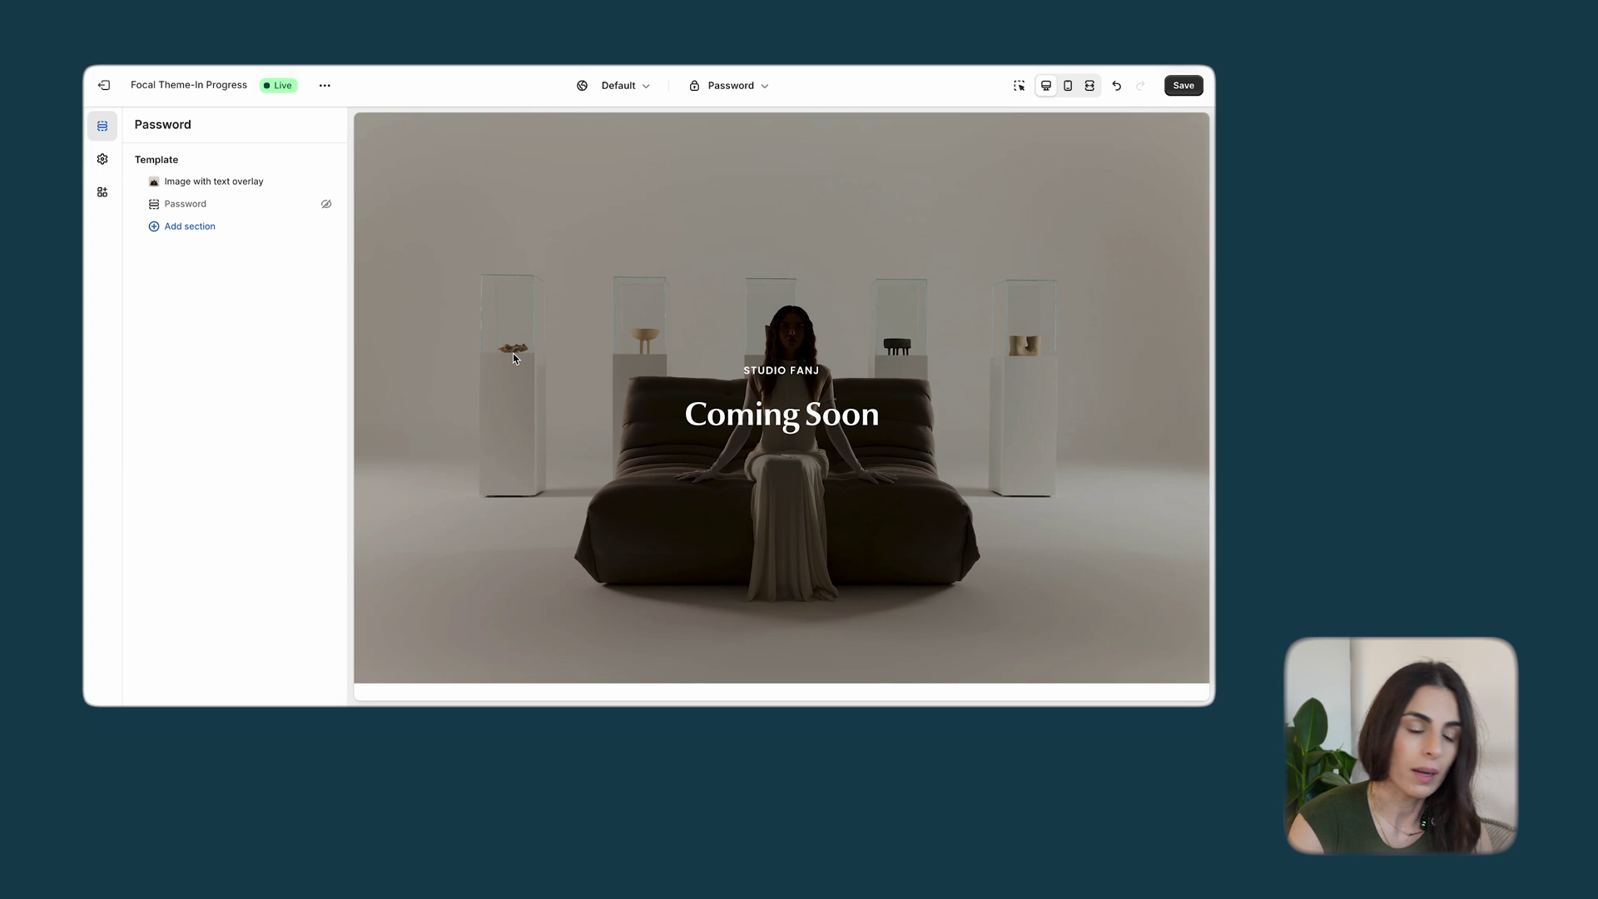
pyautogui.click(326, 204)
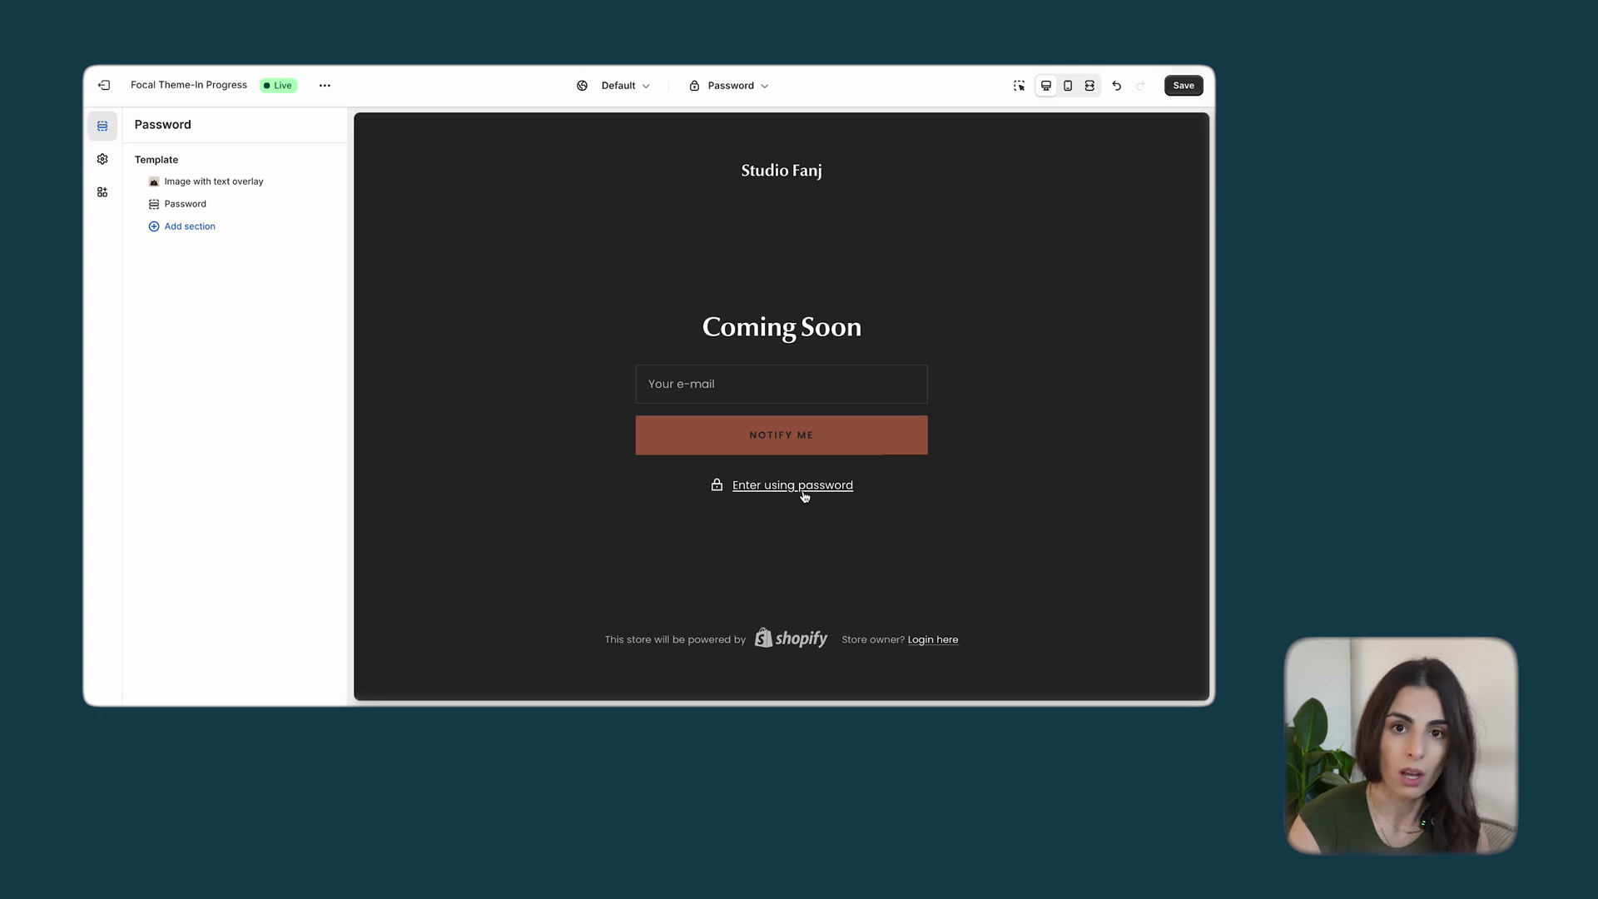
pyautogui.moveTo(230, 207)
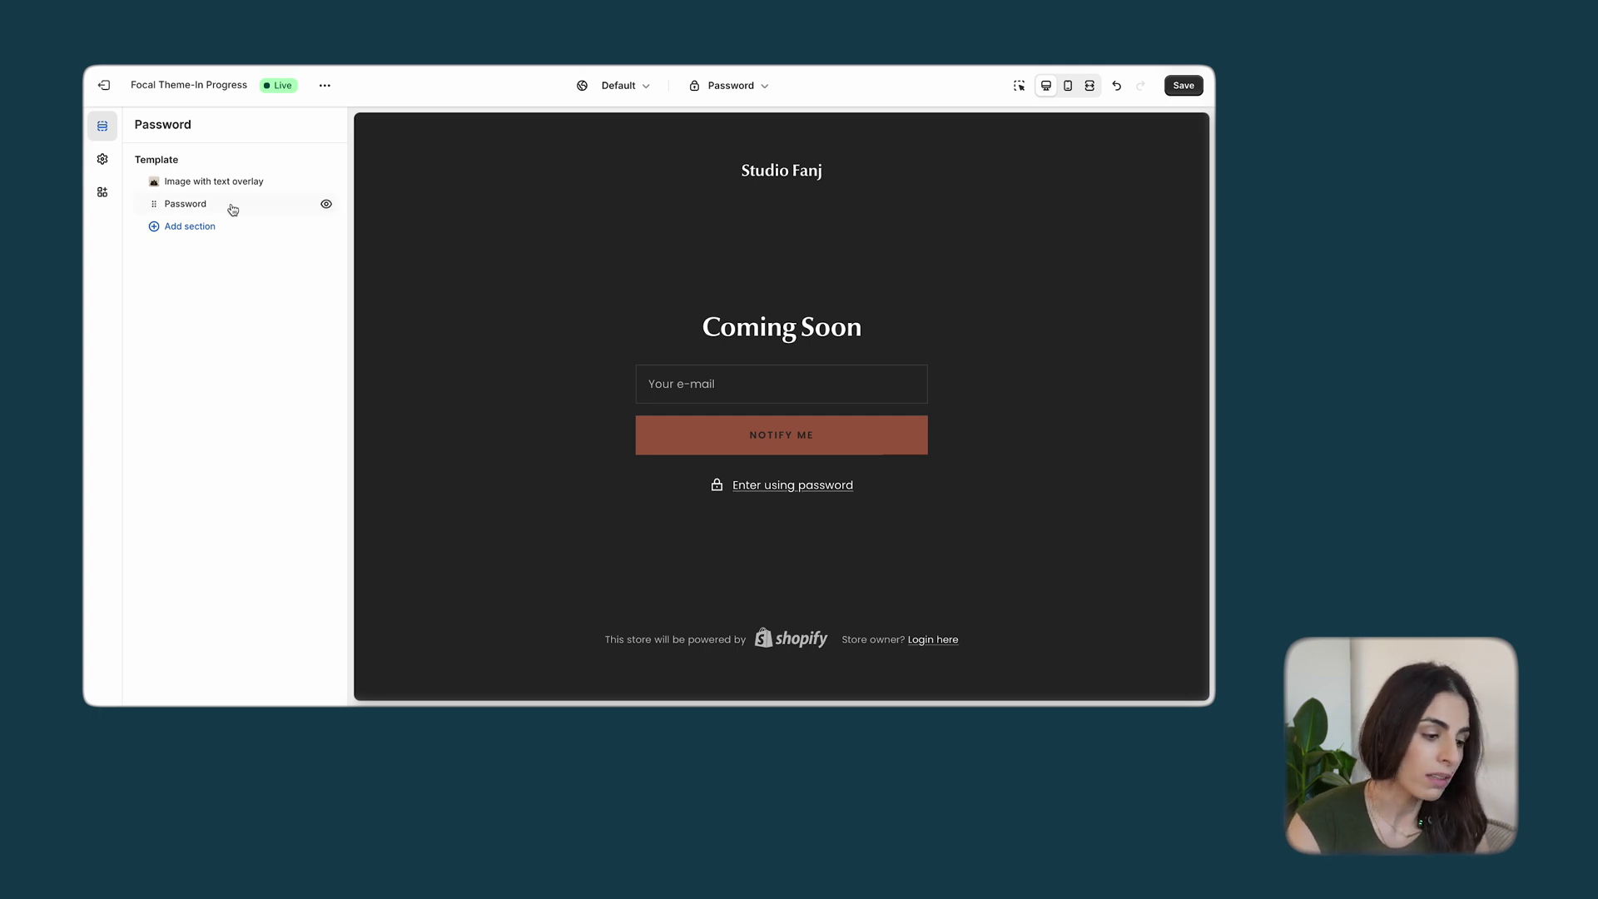
pyautogui.click(325, 207)
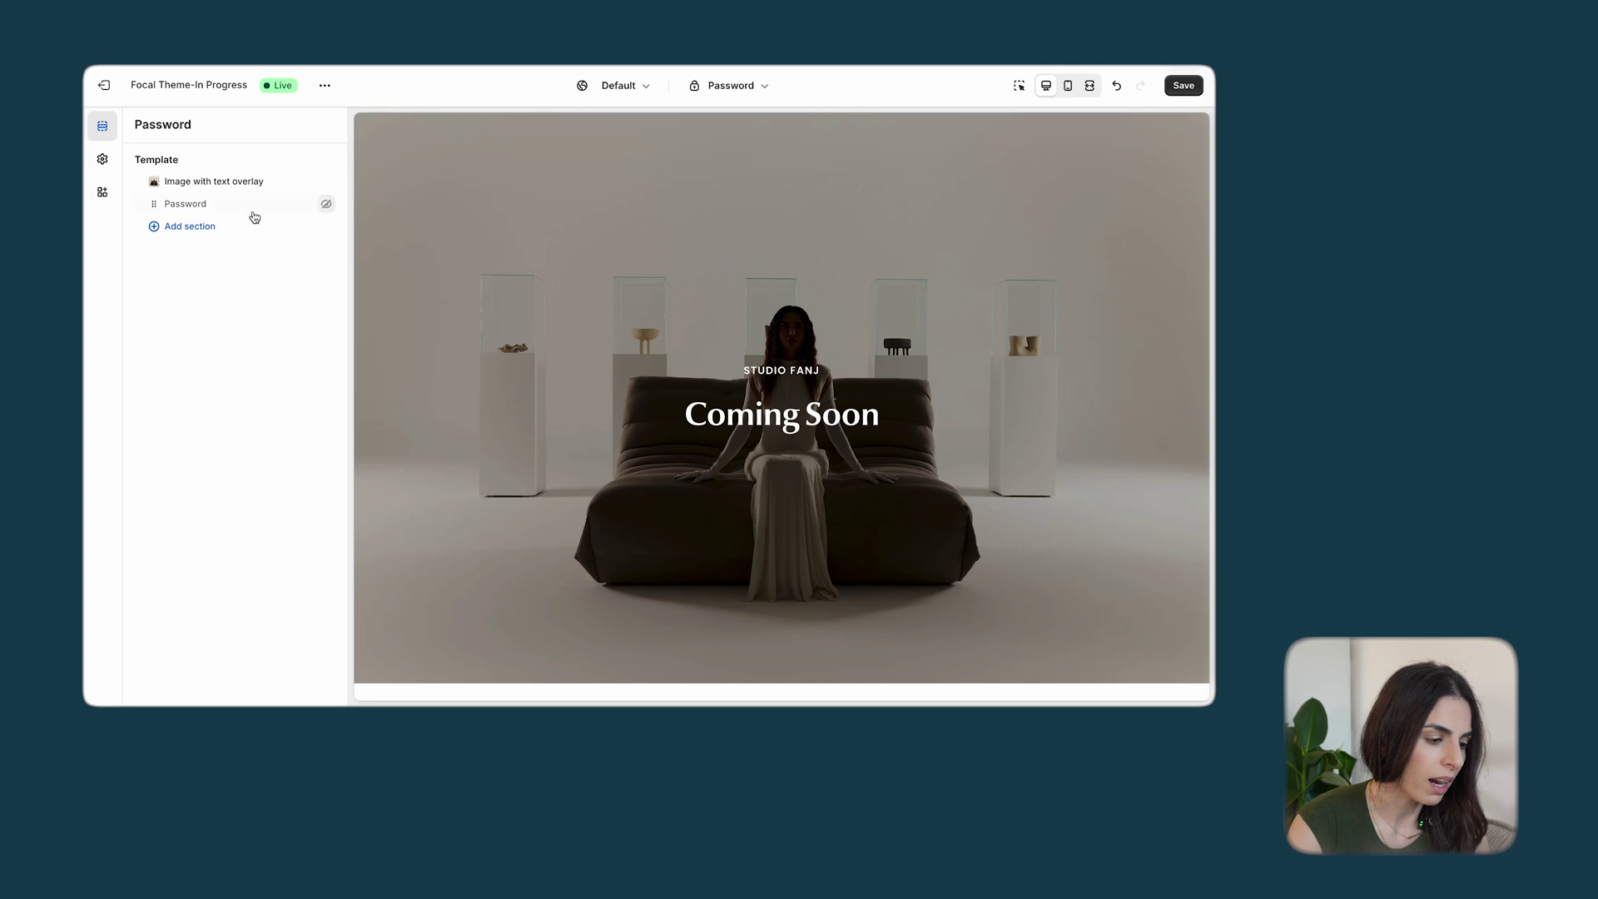
# Add a Newsletter section below the Password section and make the hidden Password section visible again
pyautogui.click(195, 228)
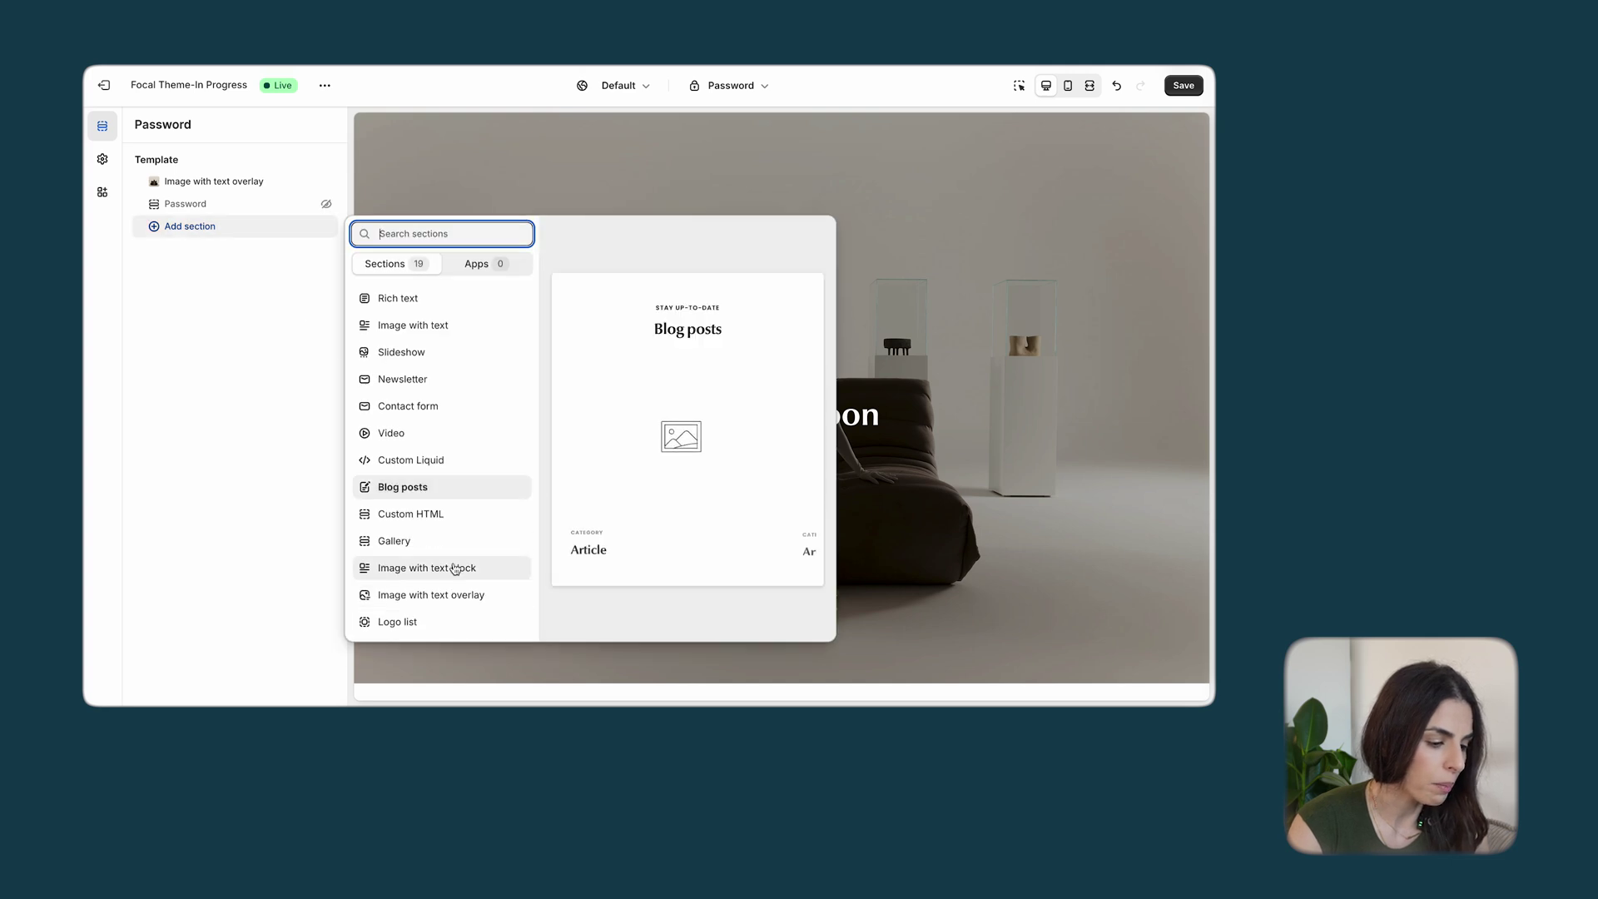
pyautogui.scroll(-3, 455, 564)
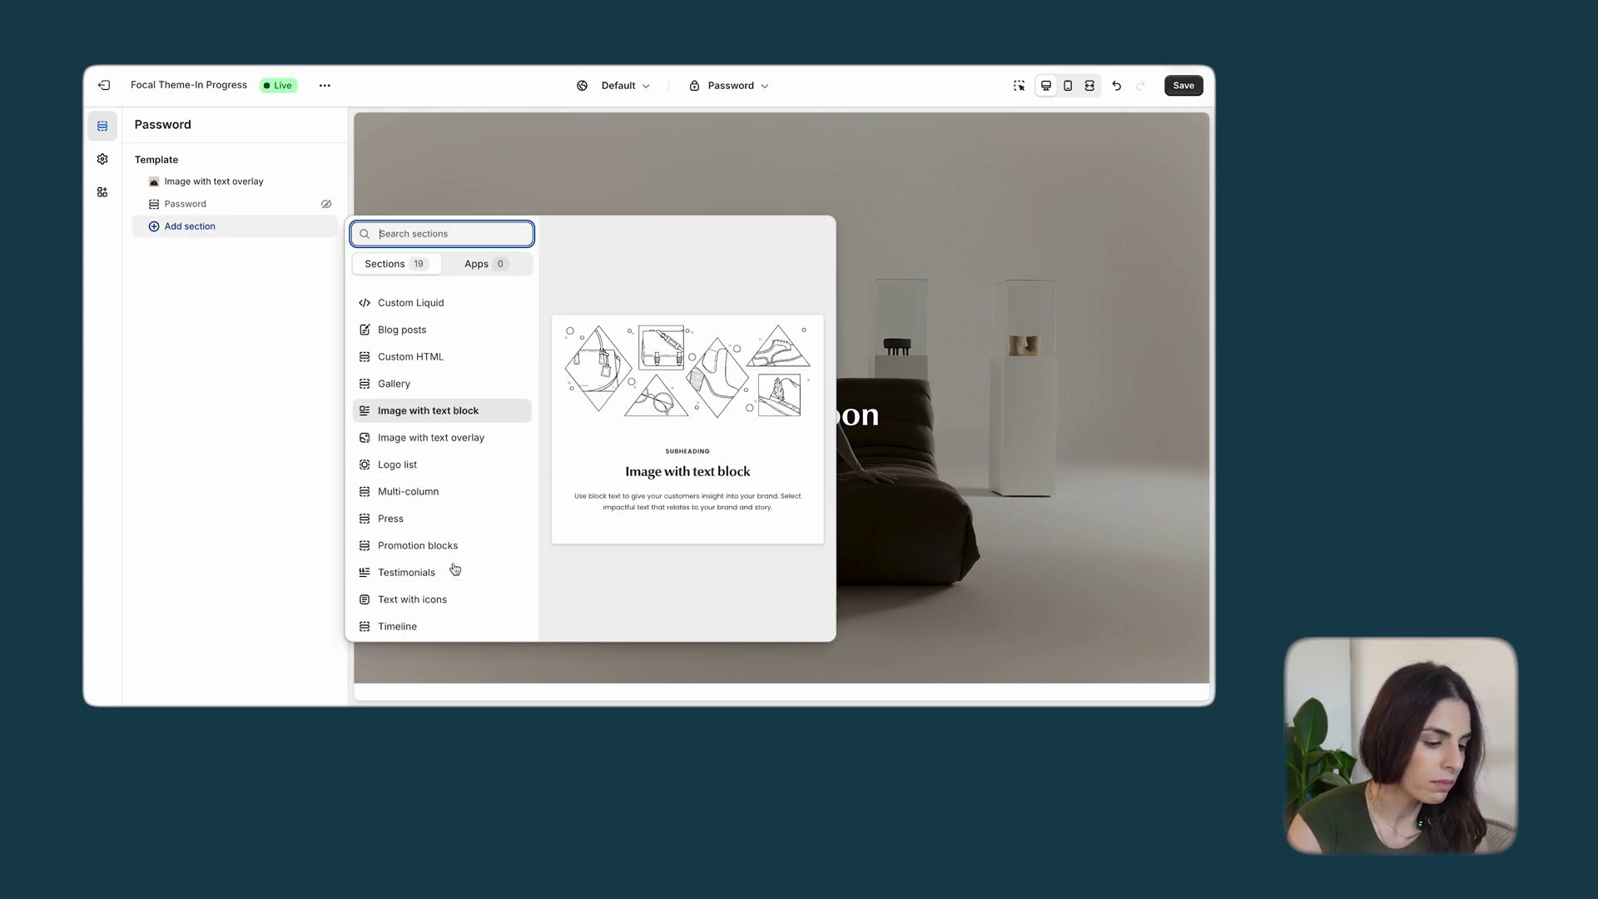
pyautogui.scroll(3, 480, 333)
pyautogui.scroll(1, 481, 333)
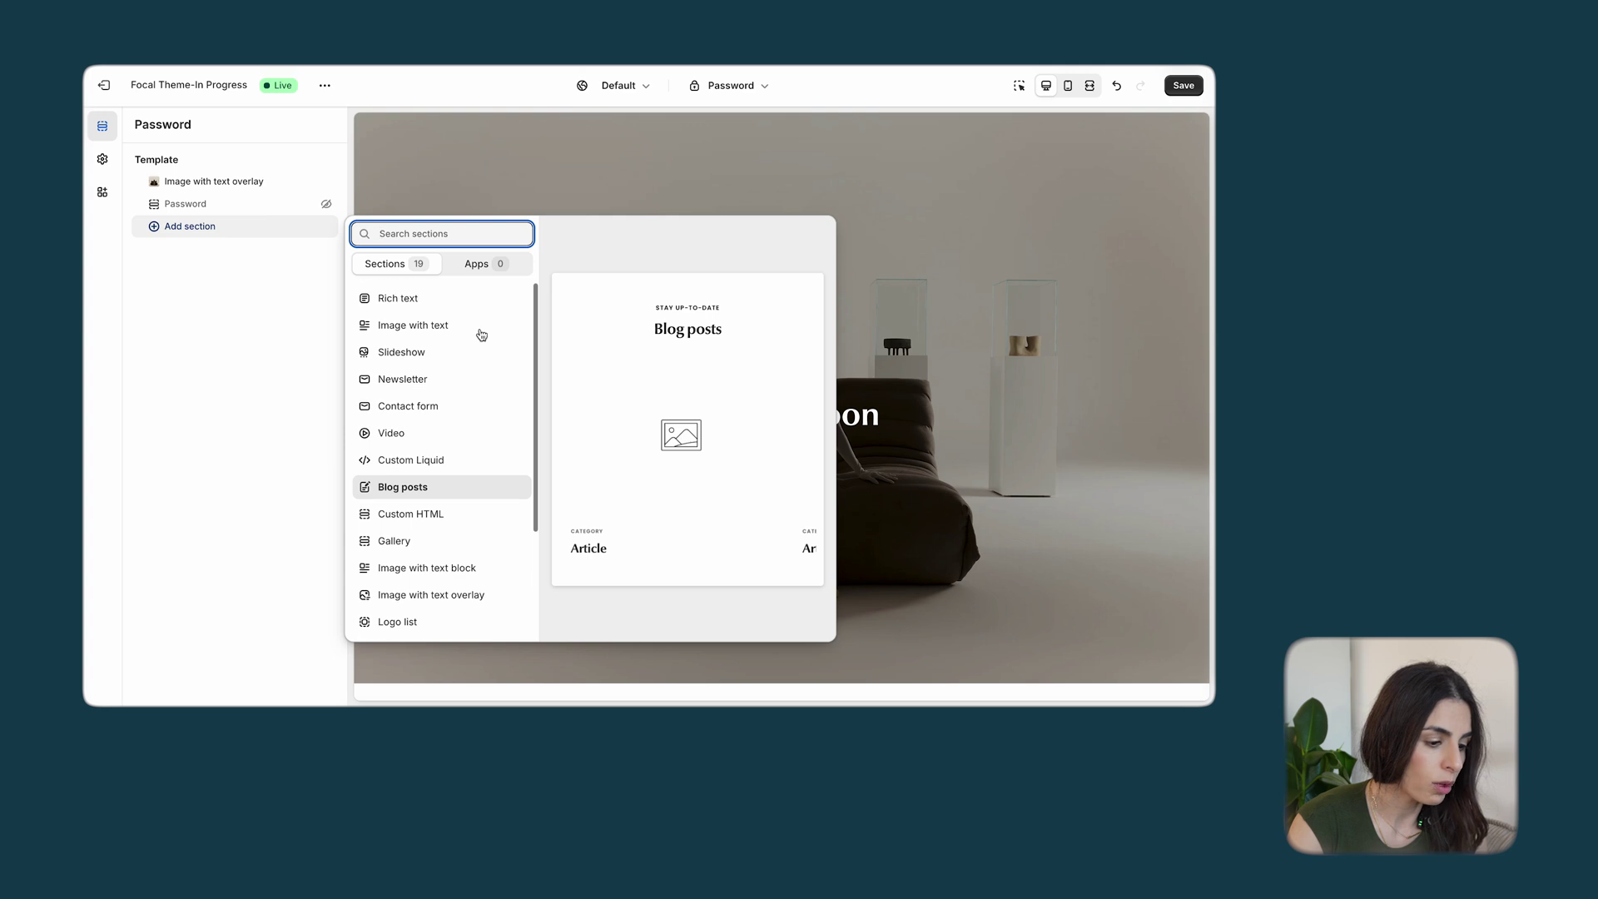
pyautogui.click(430, 382)
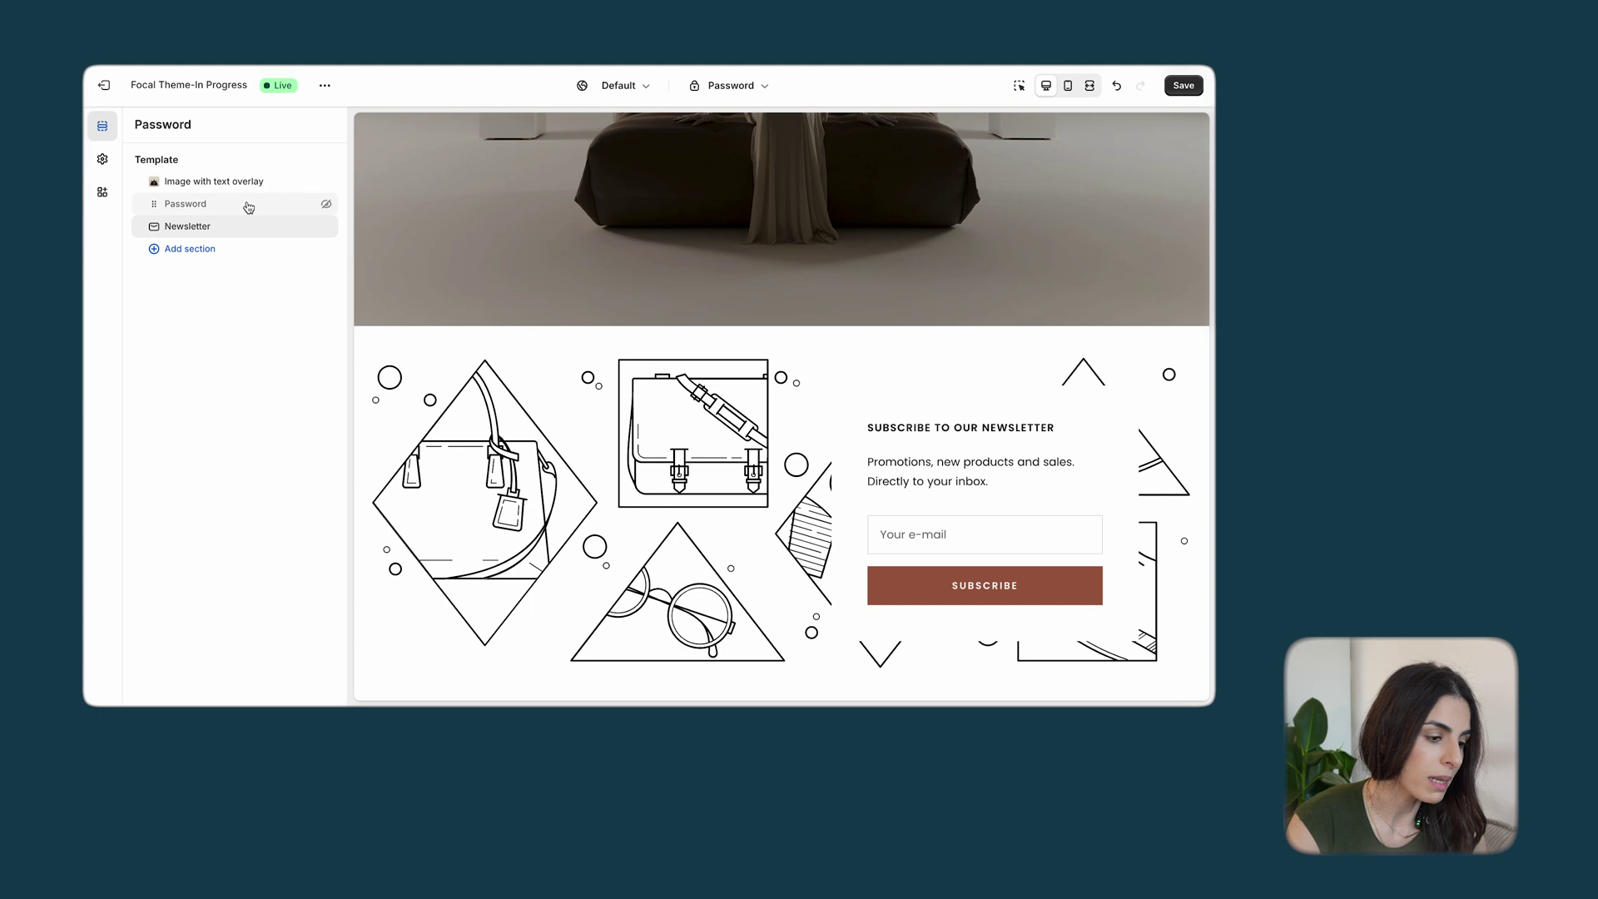
pyautogui.click(326, 204)
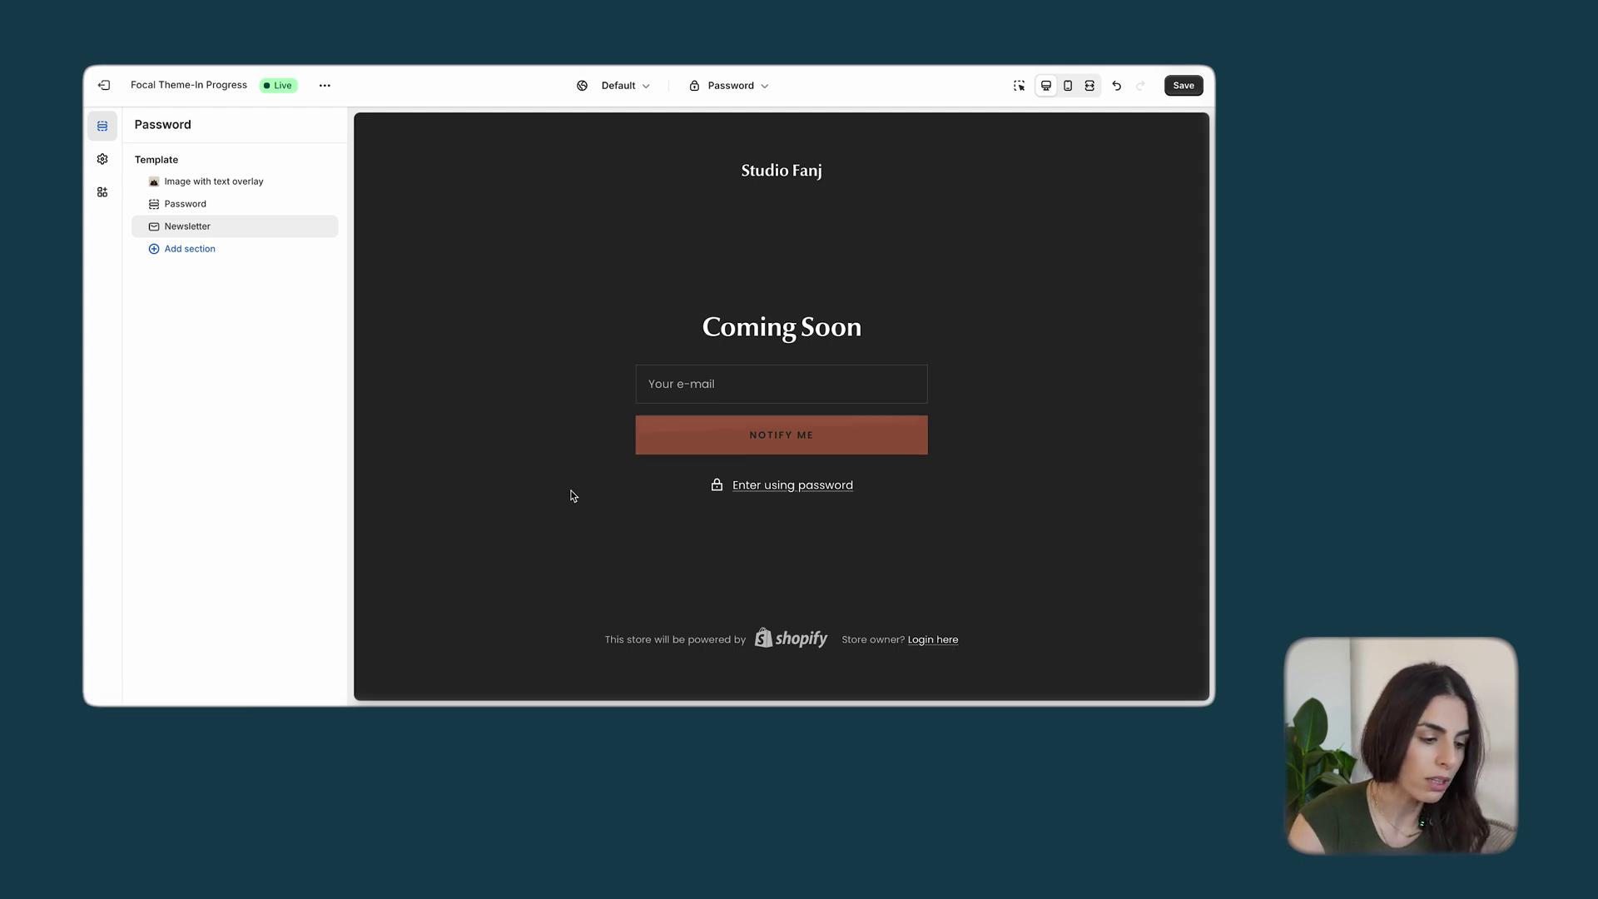
# Try to set the b_h116851_copy picture as the Newsletter section's image
pyautogui.click(207, 230)
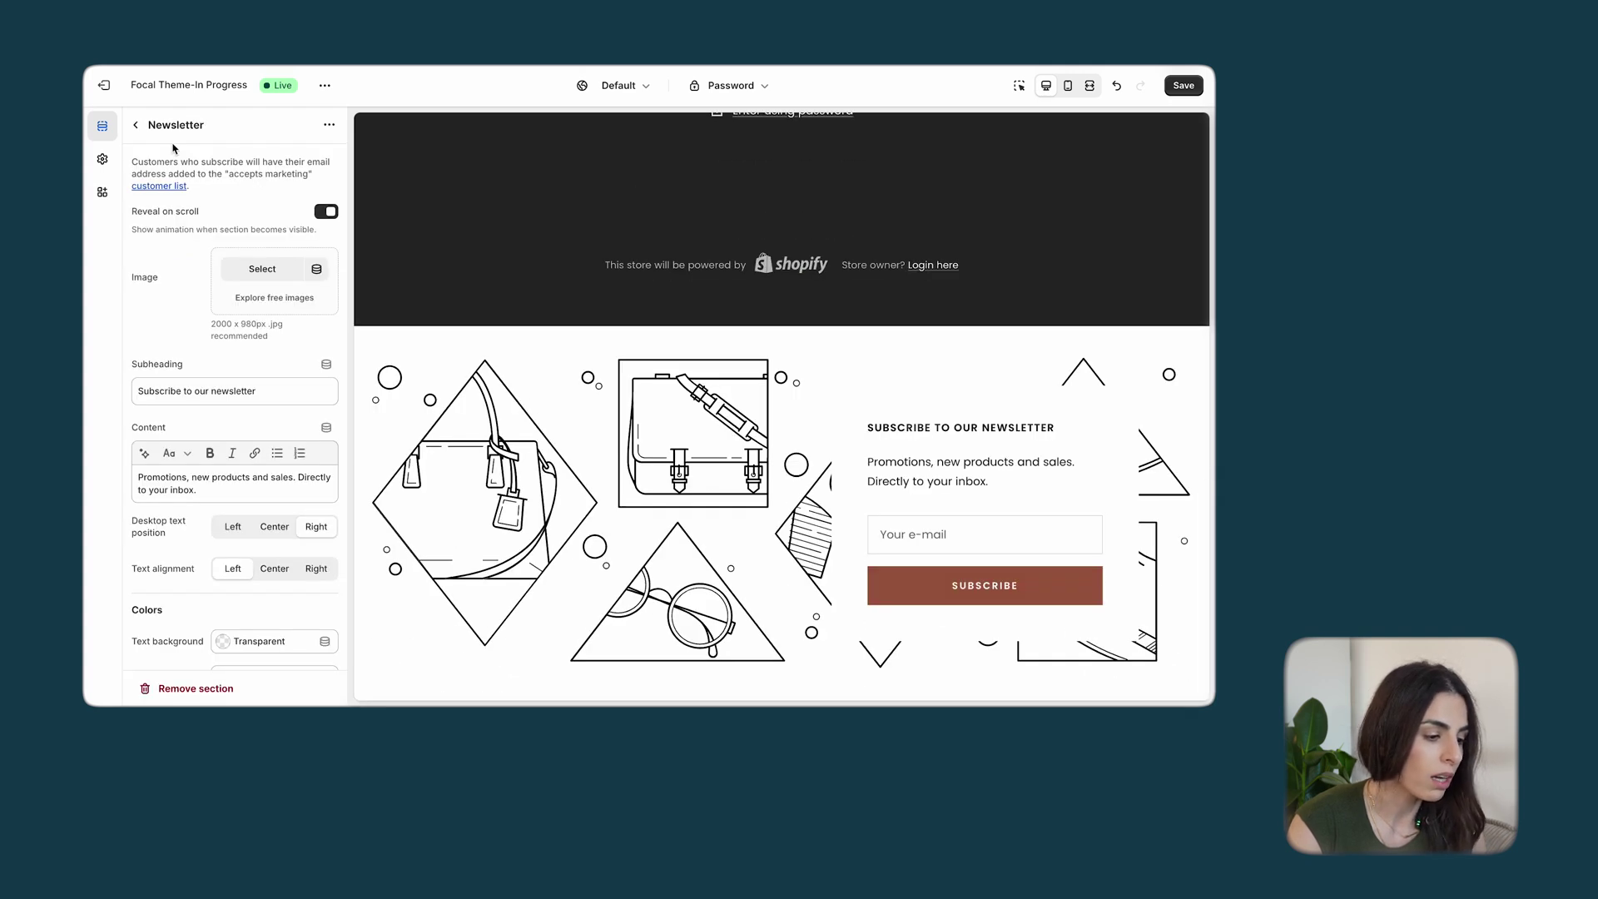
pyautogui.click(291, 272)
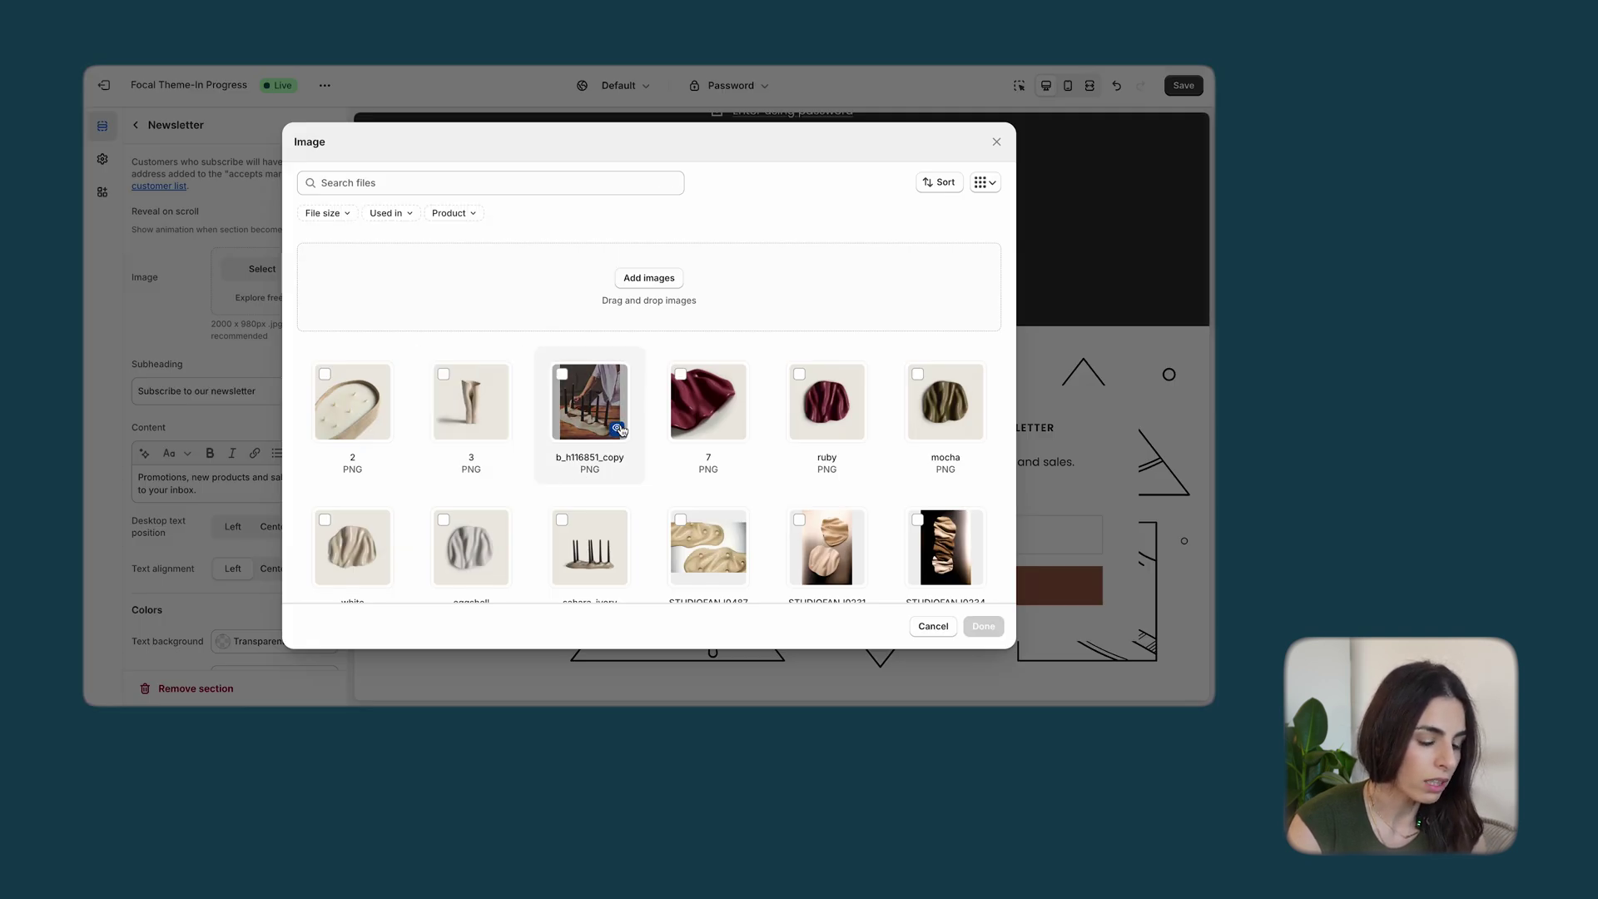
pyautogui.click(589, 400)
pyautogui.scroll(-1, 658, 416)
pyautogui.click(983, 626)
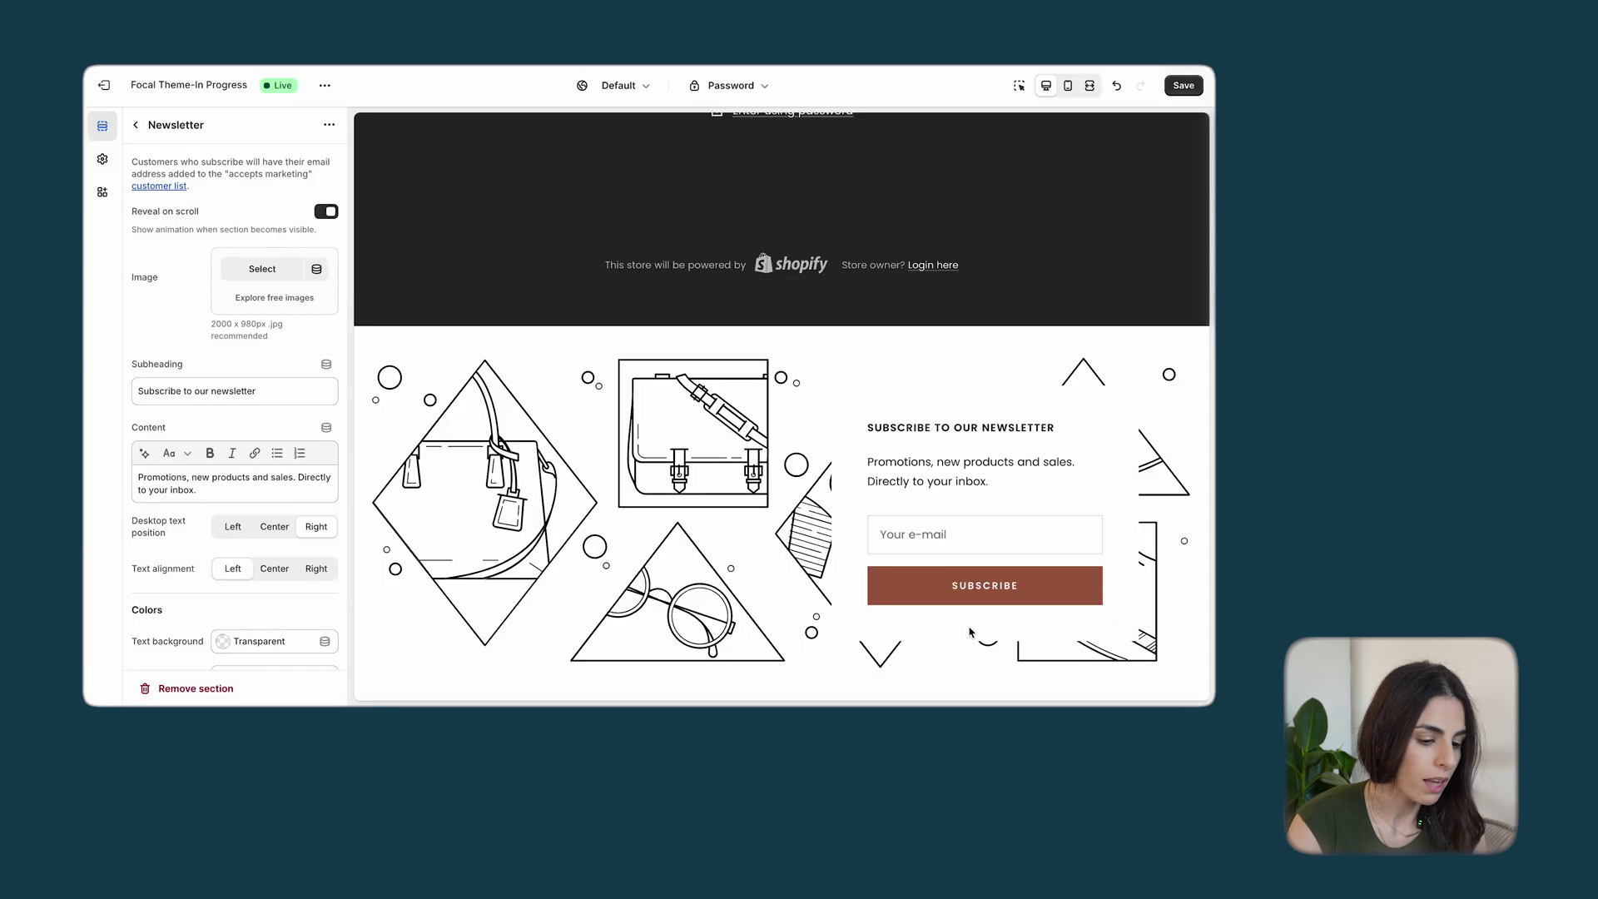
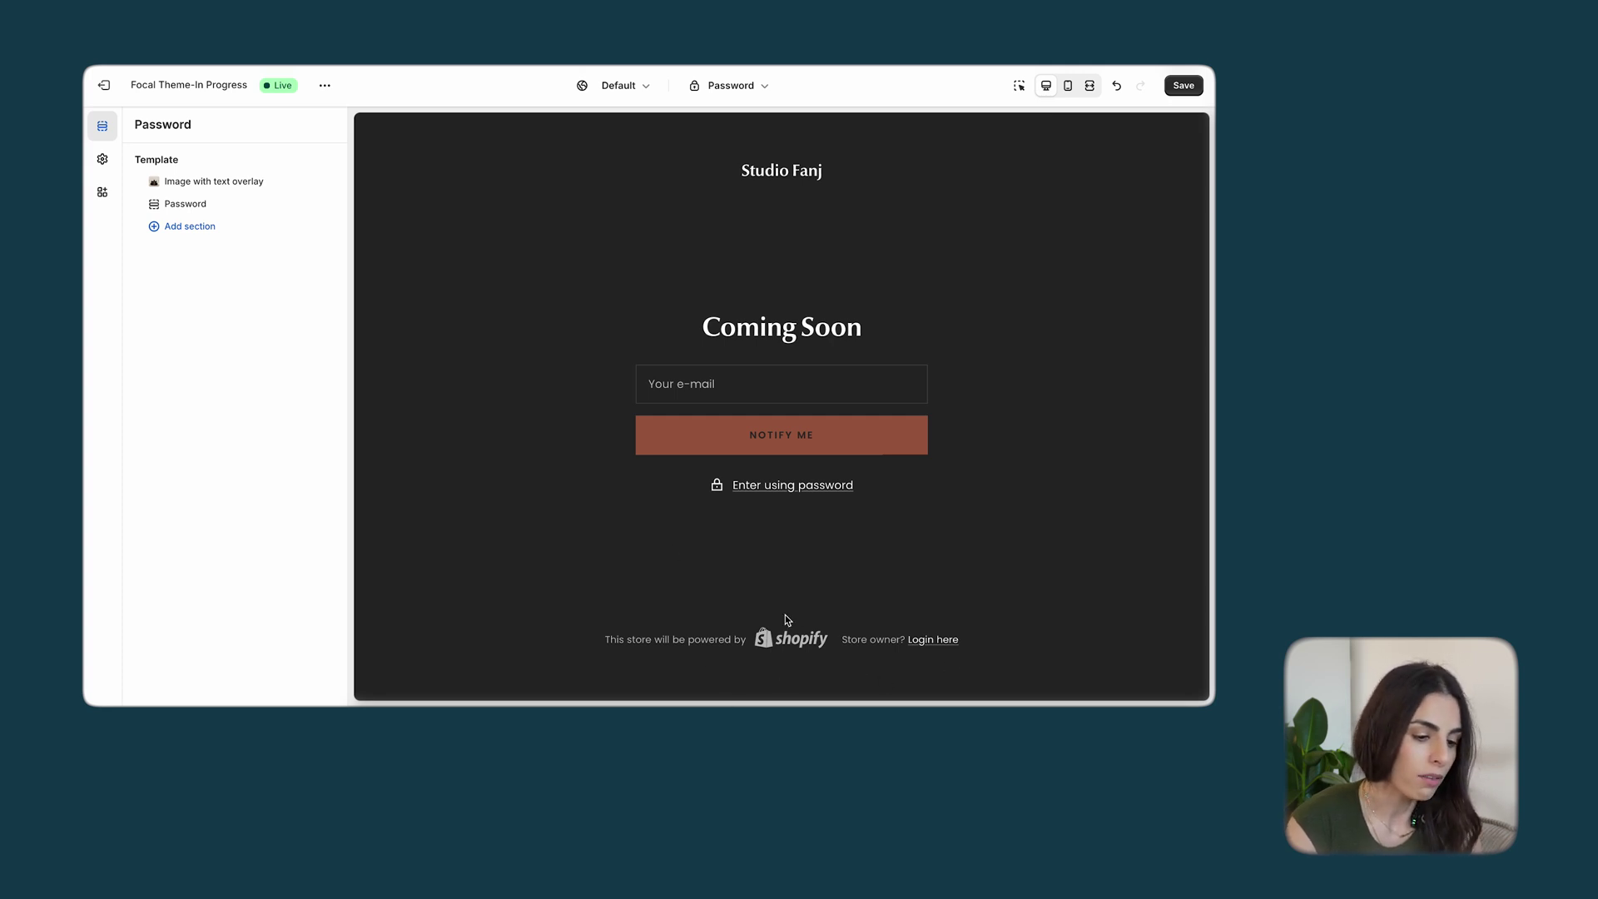
pyautogui.click(186, 205)
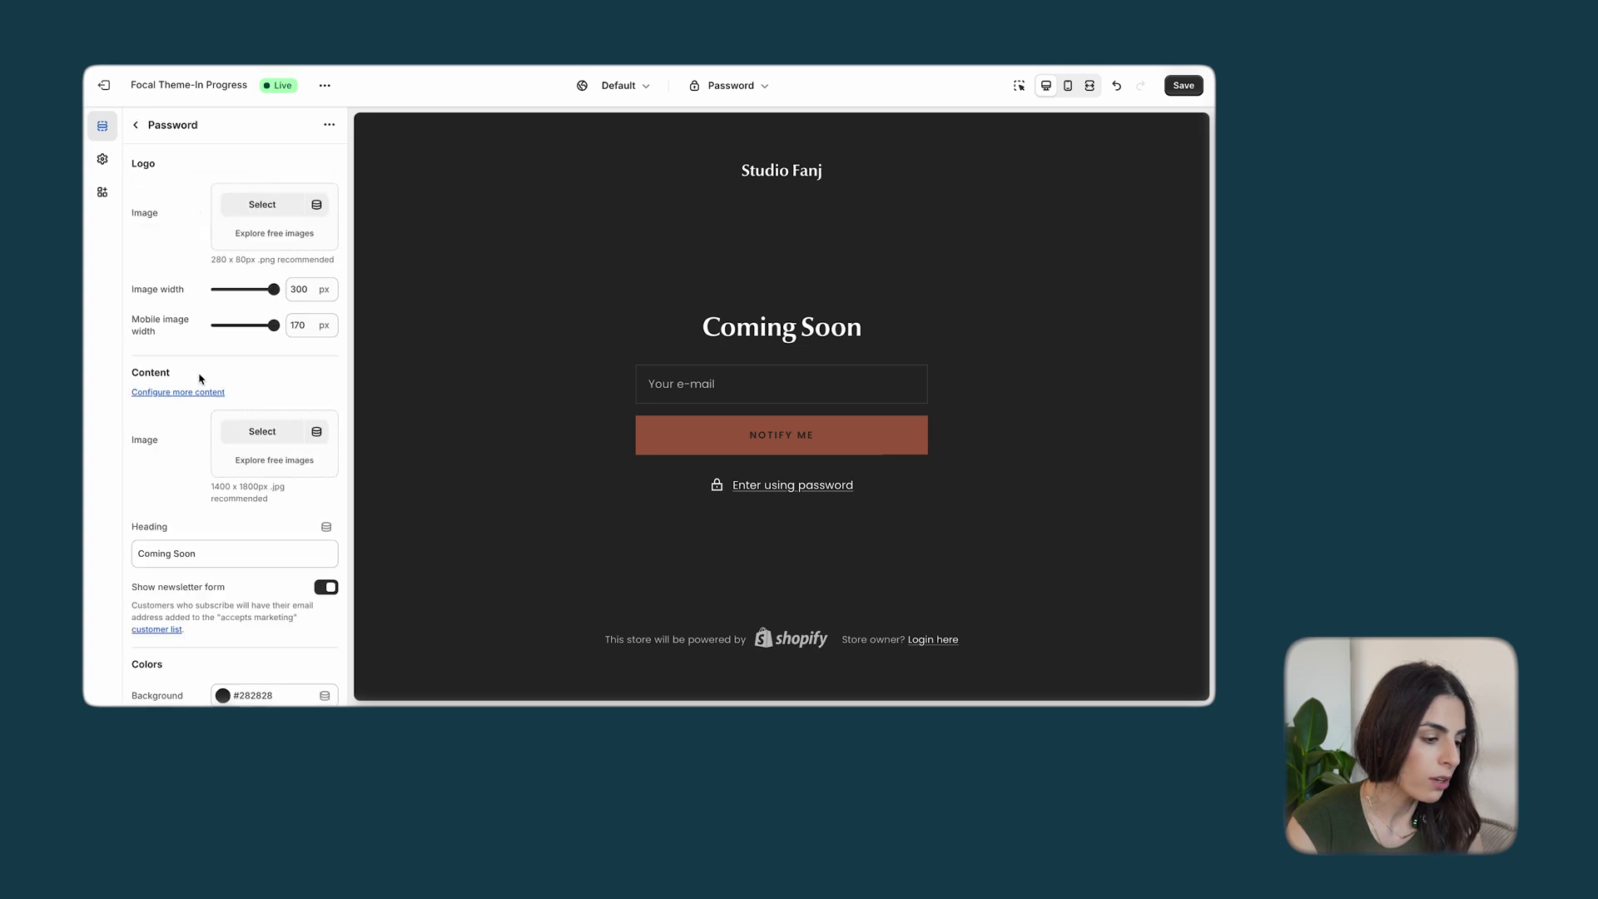
pyautogui.scroll(-3, 199, 425)
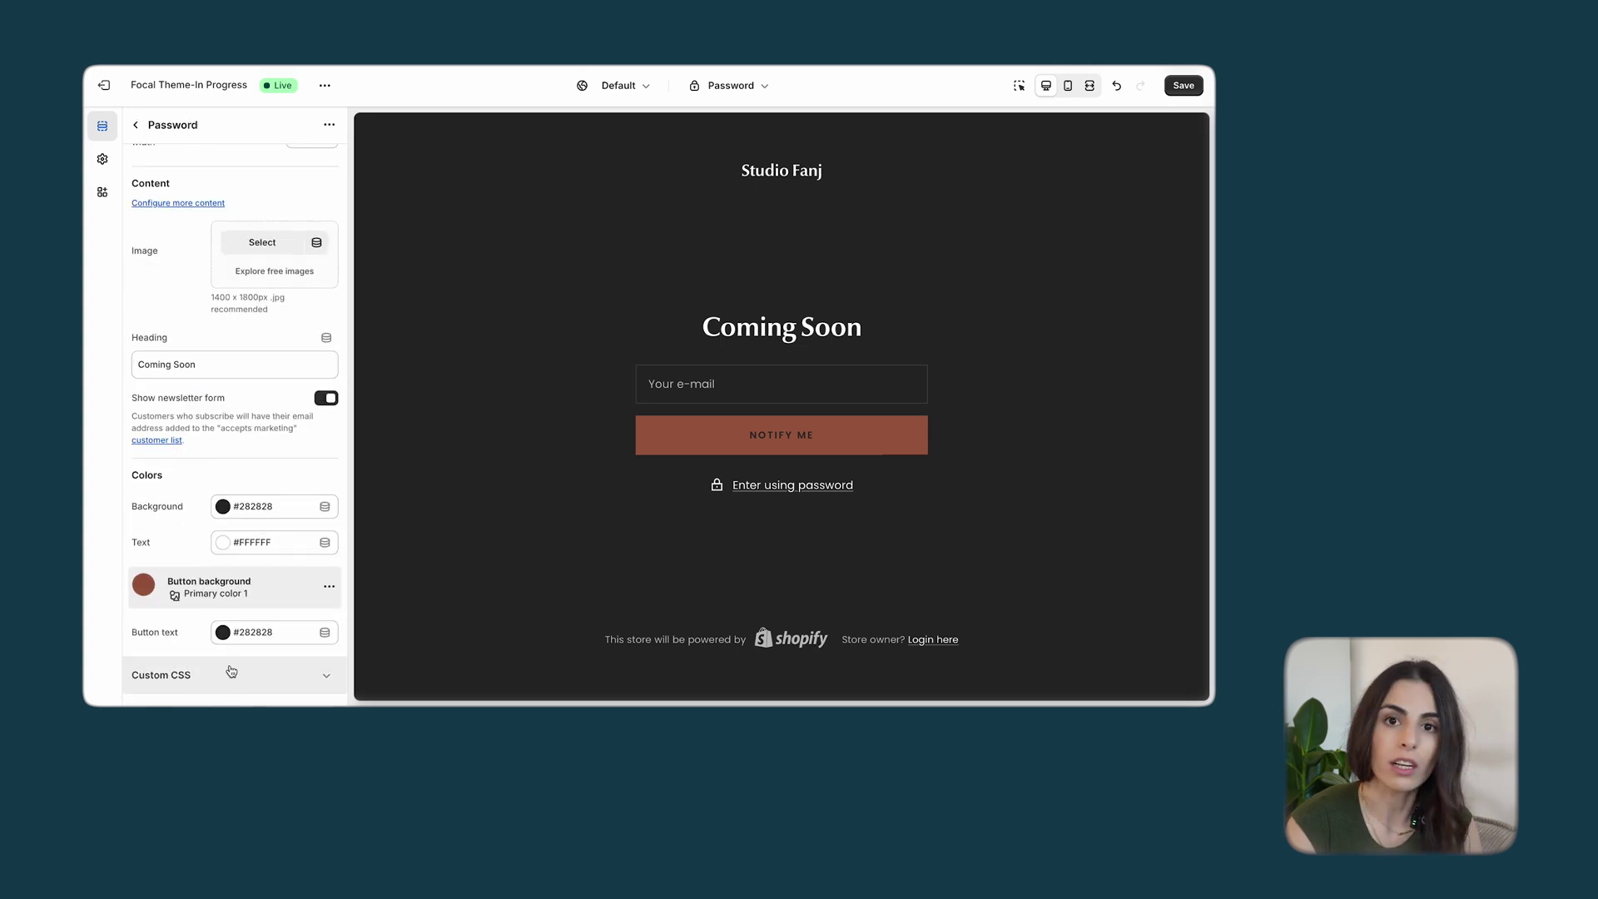
pyautogui.scroll(-3, 217, 671)
pyautogui.click(211, 612)
pyautogui.write('https://studiofanj.com/')
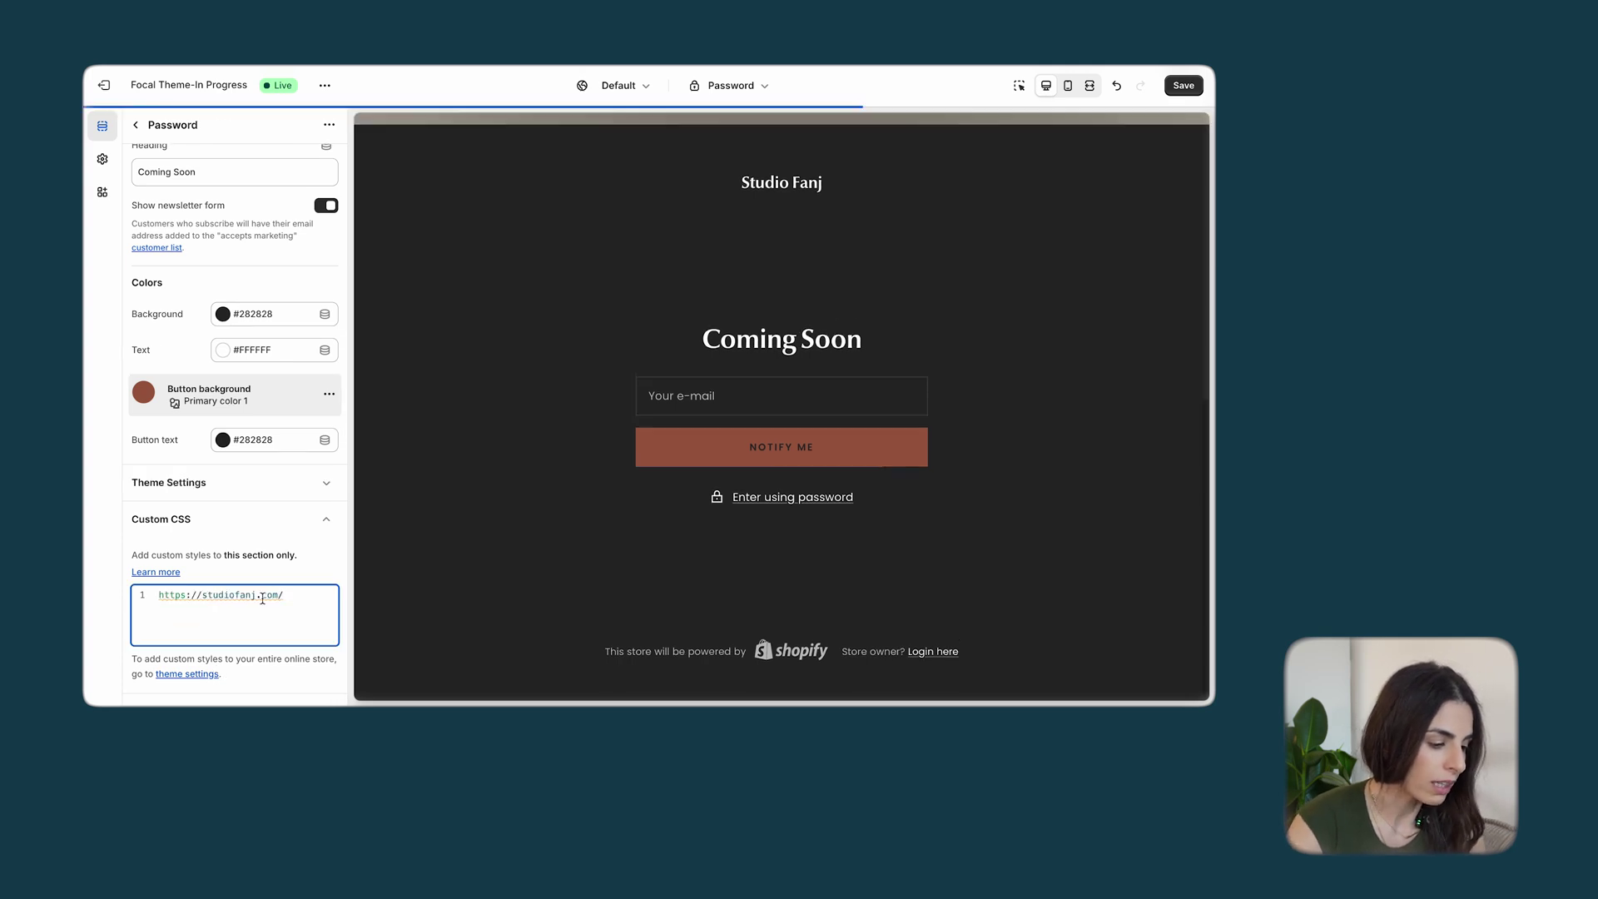
# Reload the theme editor, discarding the unsaved changes, and review the saved password page down to its signup form
pyautogui.press('super+r')
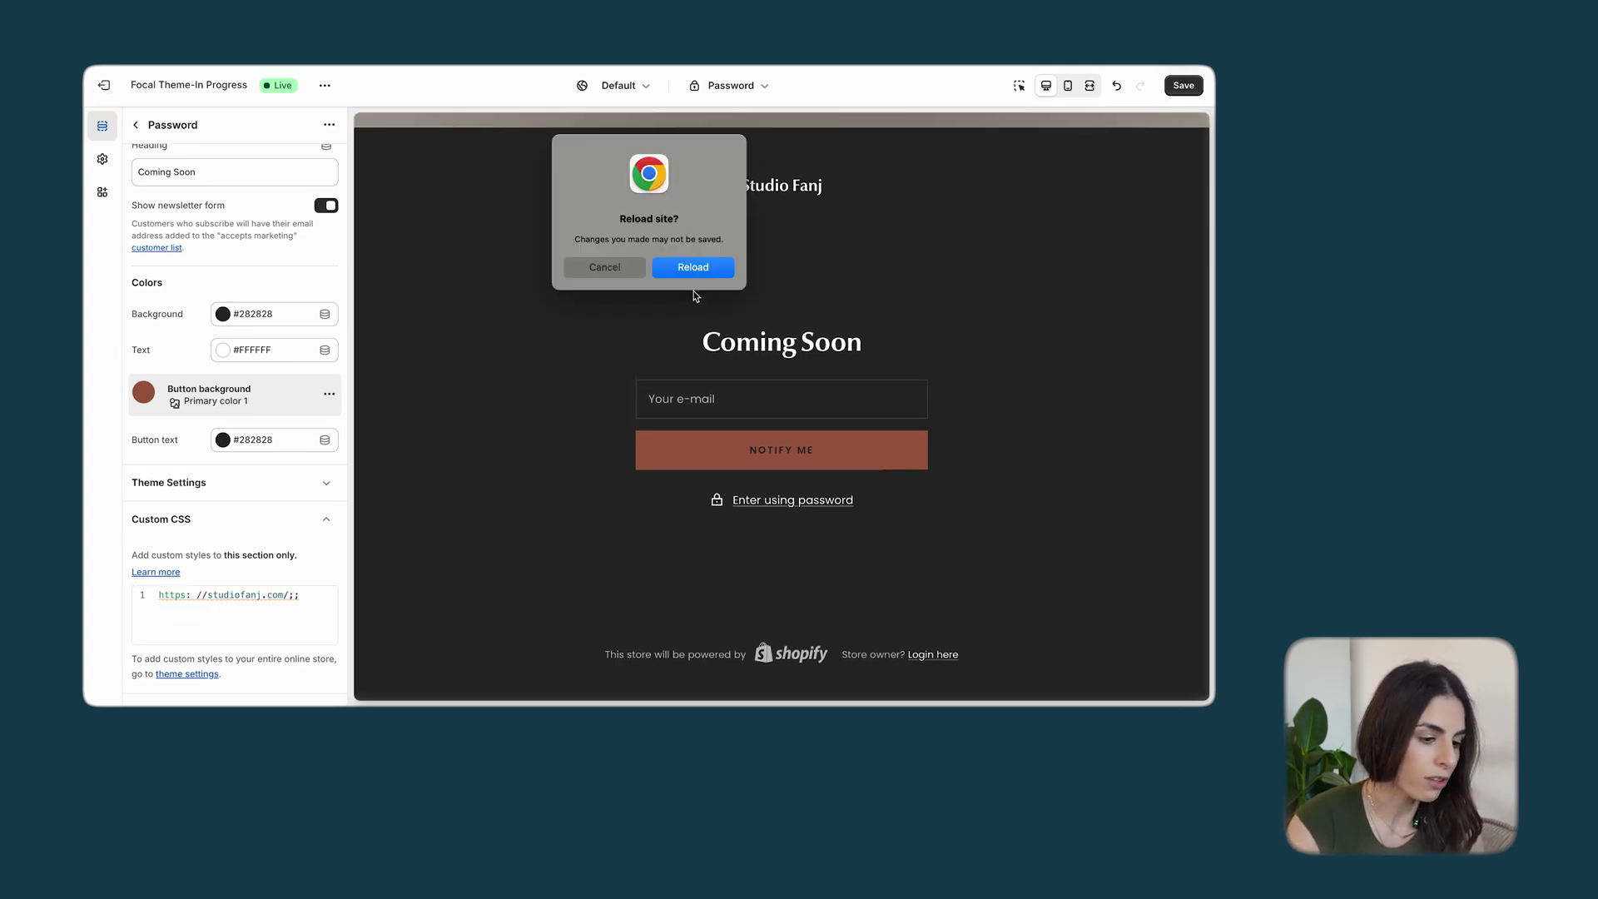
pyautogui.click(696, 265)
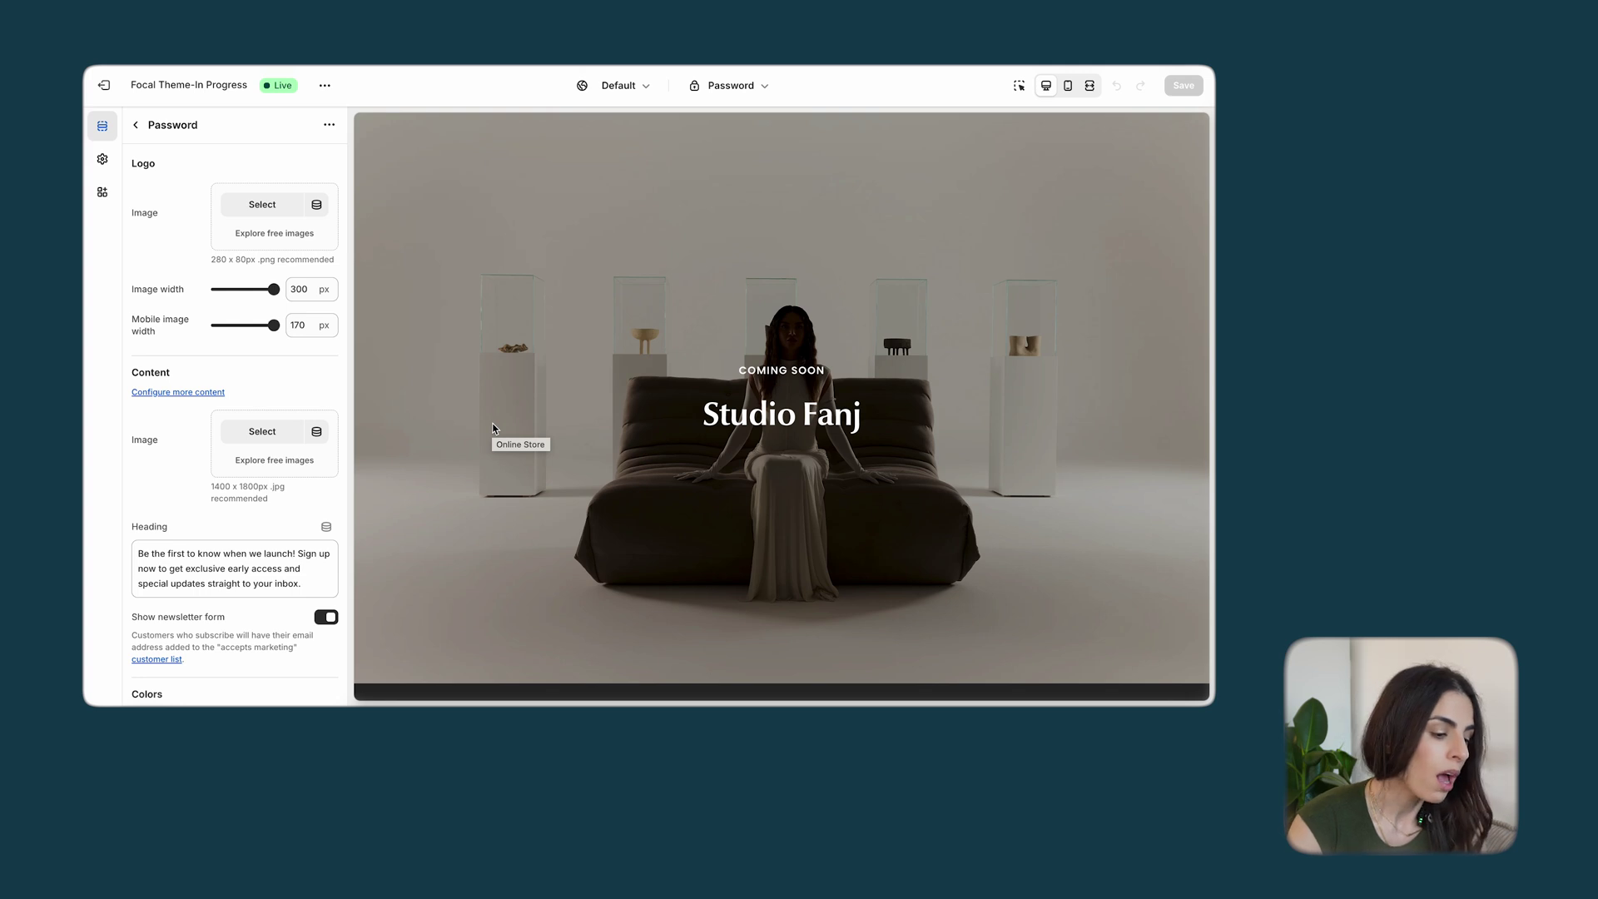
pyautogui.scroll(-5, 742, 594)
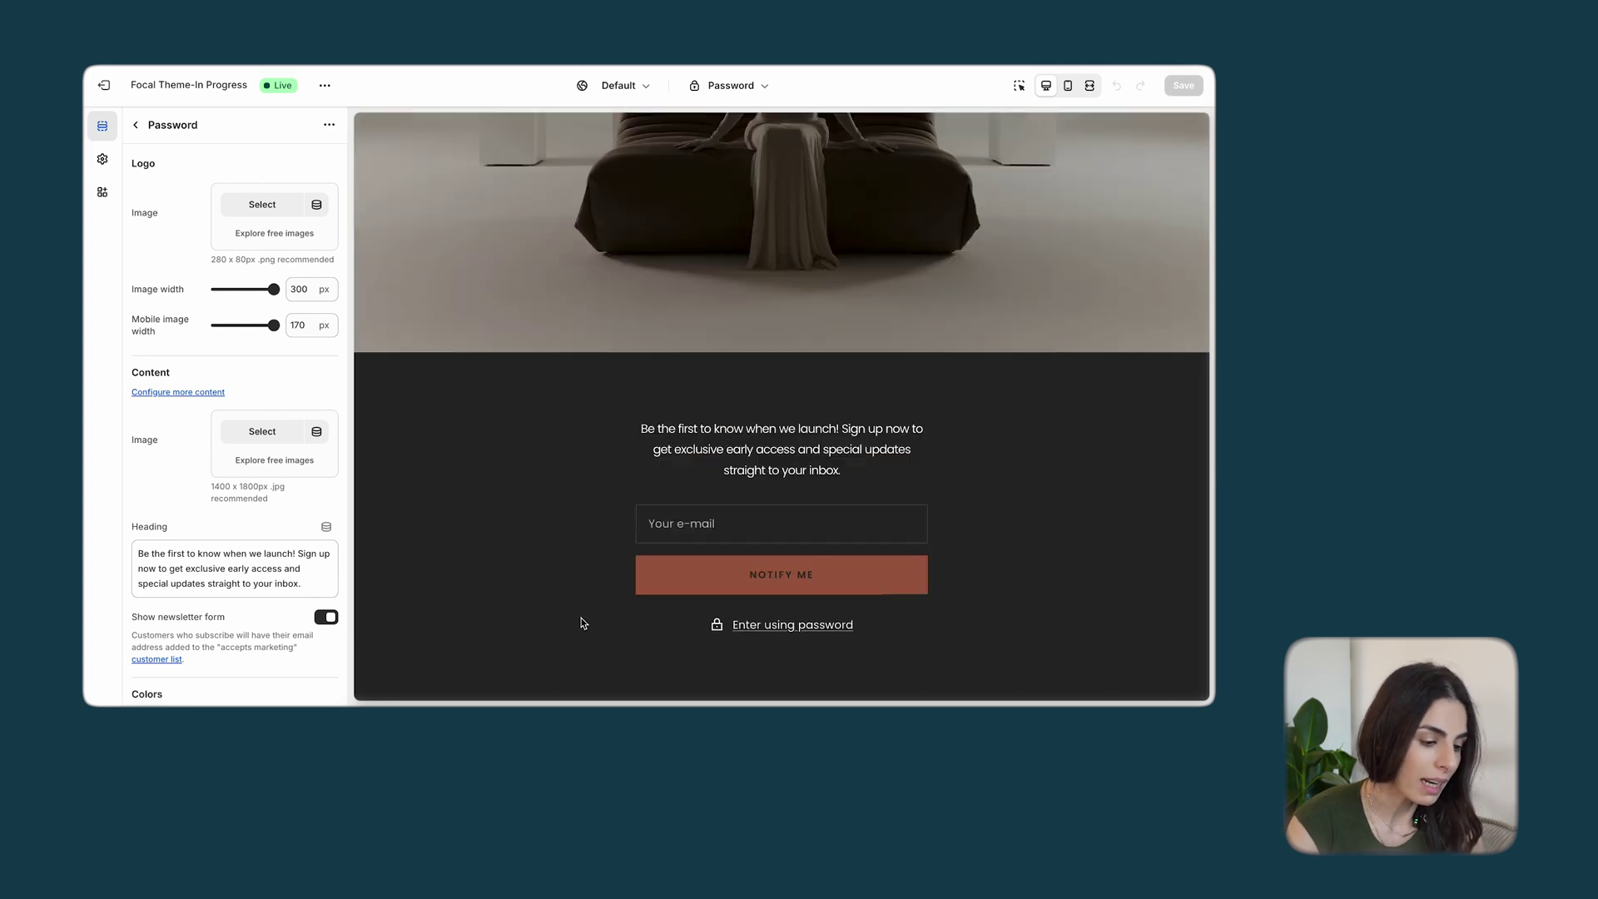
# Delete the .password__copyright rule from the Password section's custom CSS to preview the page without it, and undo the deletion
pyautogui.scroll(-10, 293, 514)
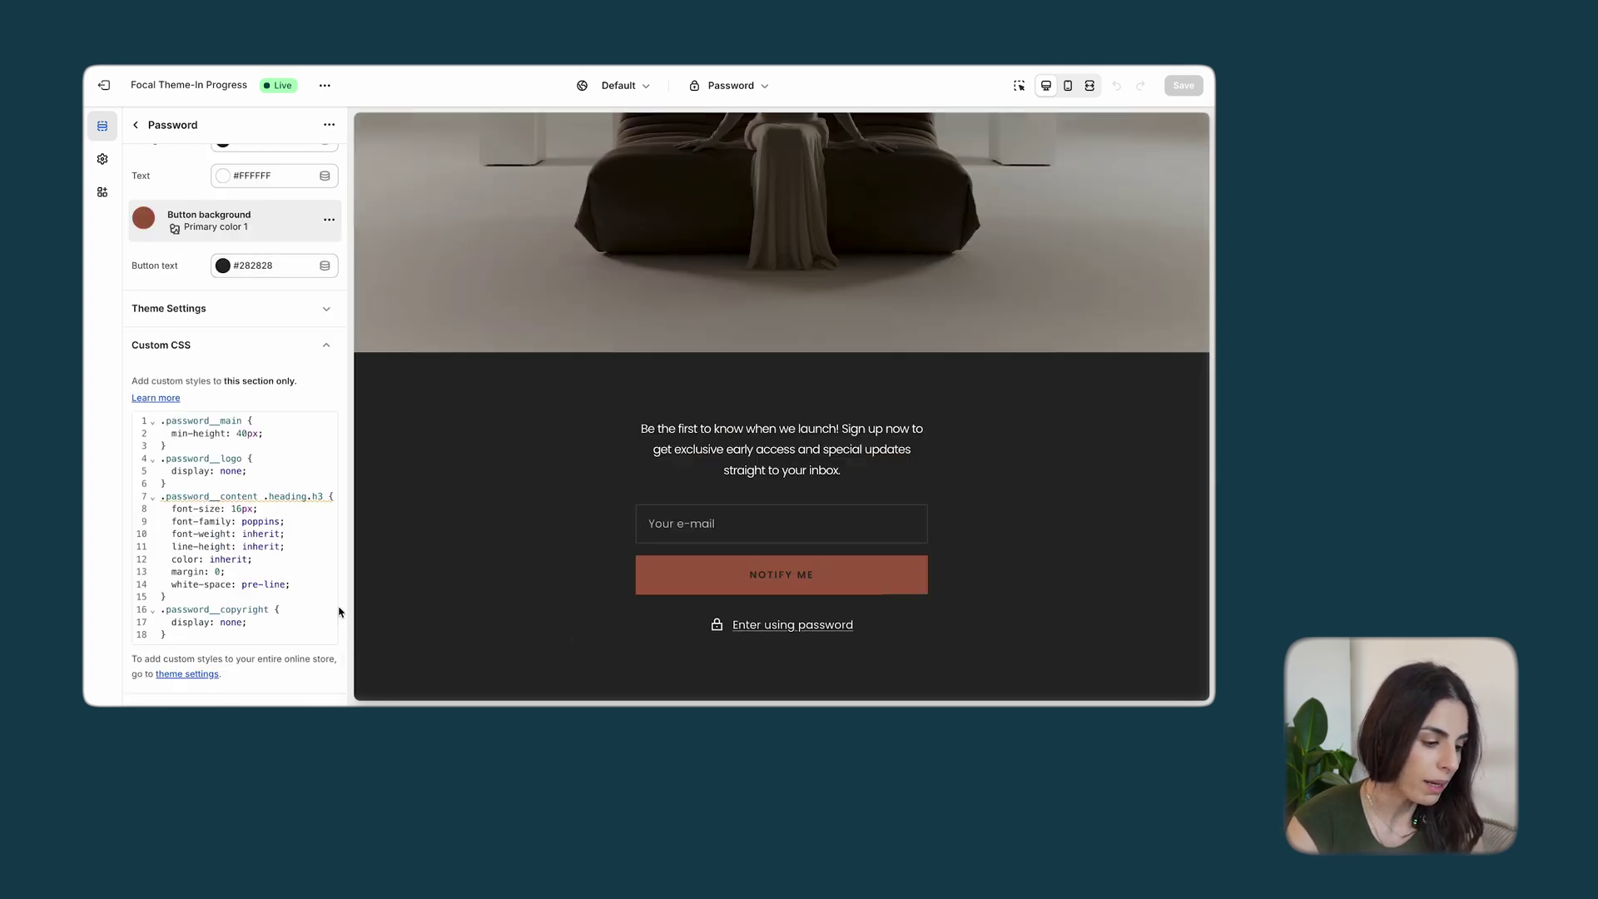
pyautogui.moveTo(173, 637); pyautogui.dragTo(154, 617)
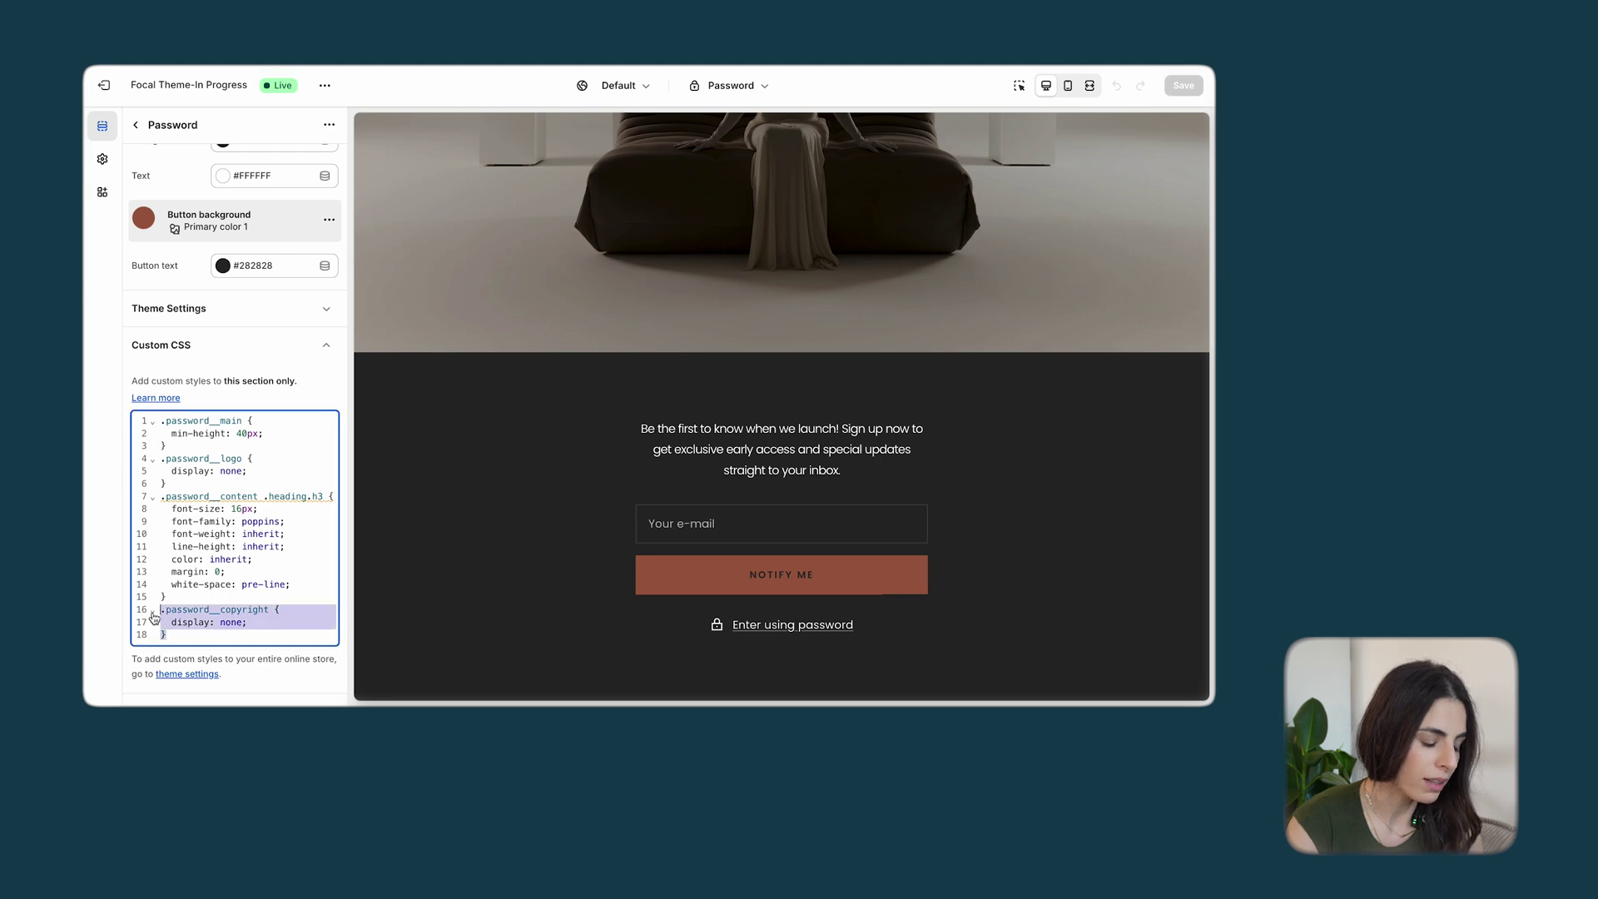
pyautogui.press('BackSpace')
pyautogui.press('BackSpace')
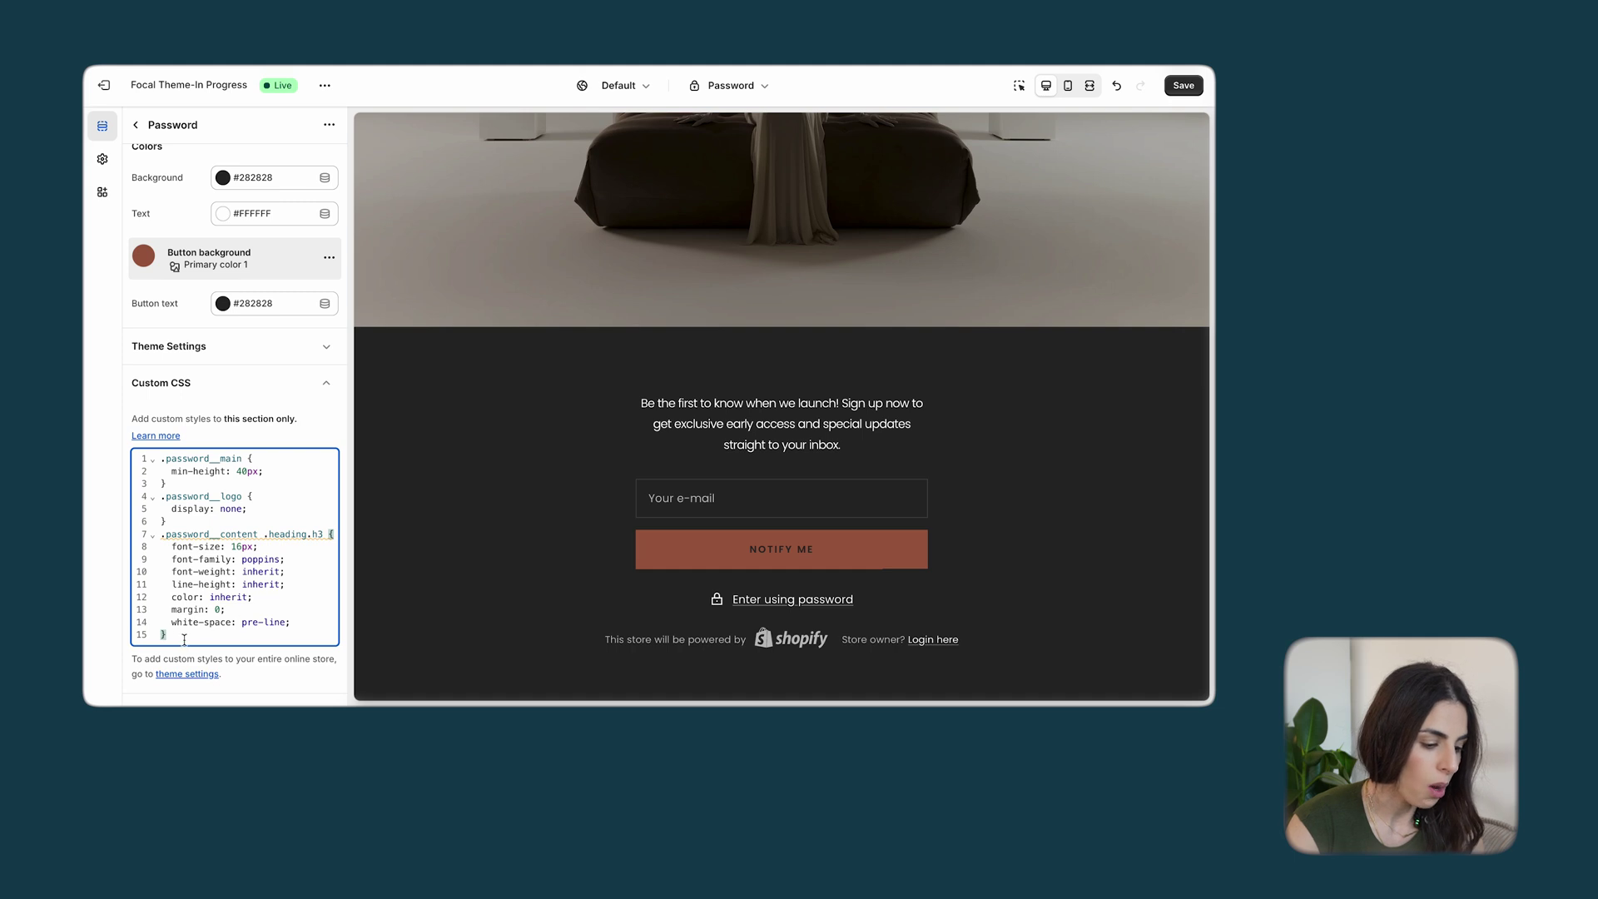
pyautogui.press('Return')
pyautogui.hotkey('ctrl', 'z')
pyautogui.hotkey('ctrl', 'z')
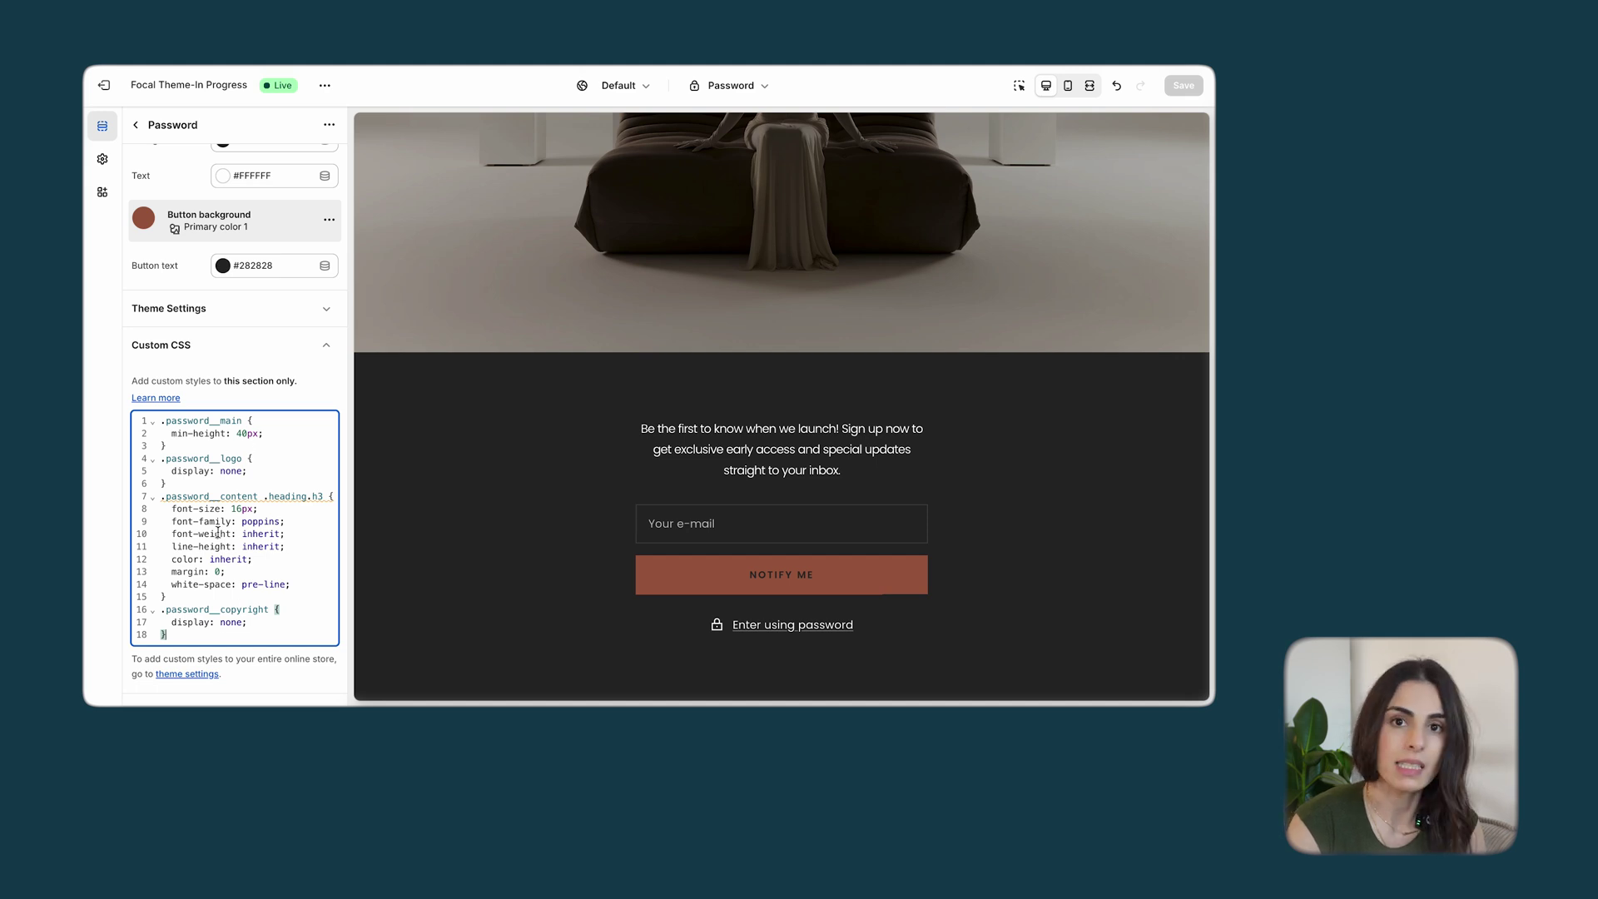
# Add a Gallery section below the Password section and advance its image carousel in the preview
pyautogui.click(136, 124)
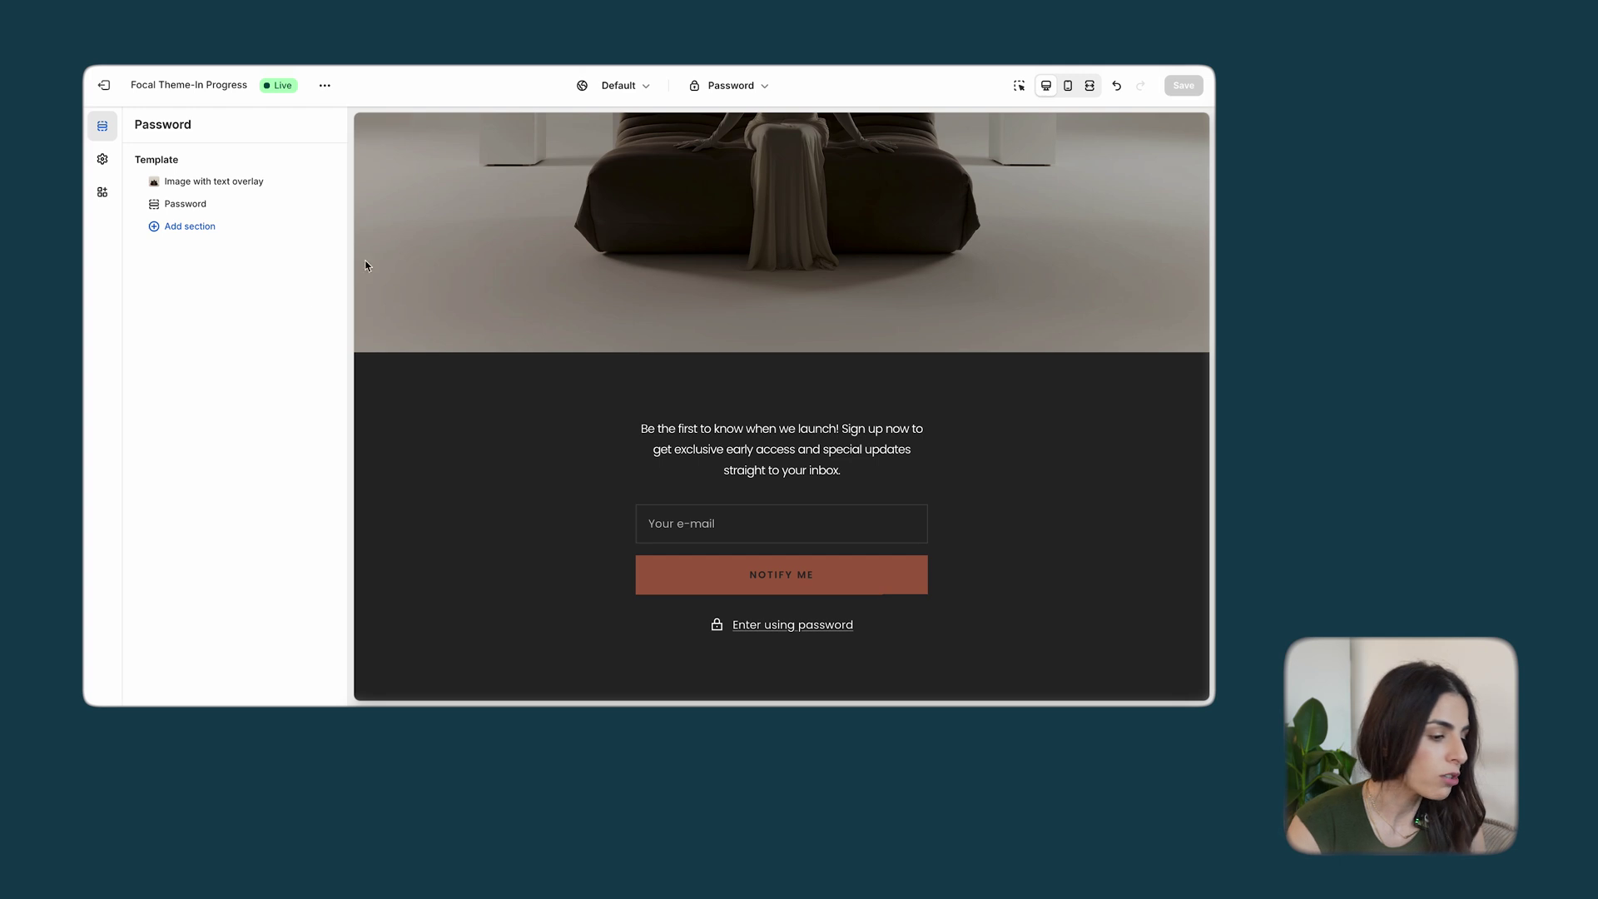
pyautogui.click(214, 228)
pyautogui.scroll(-3, 445, 598)
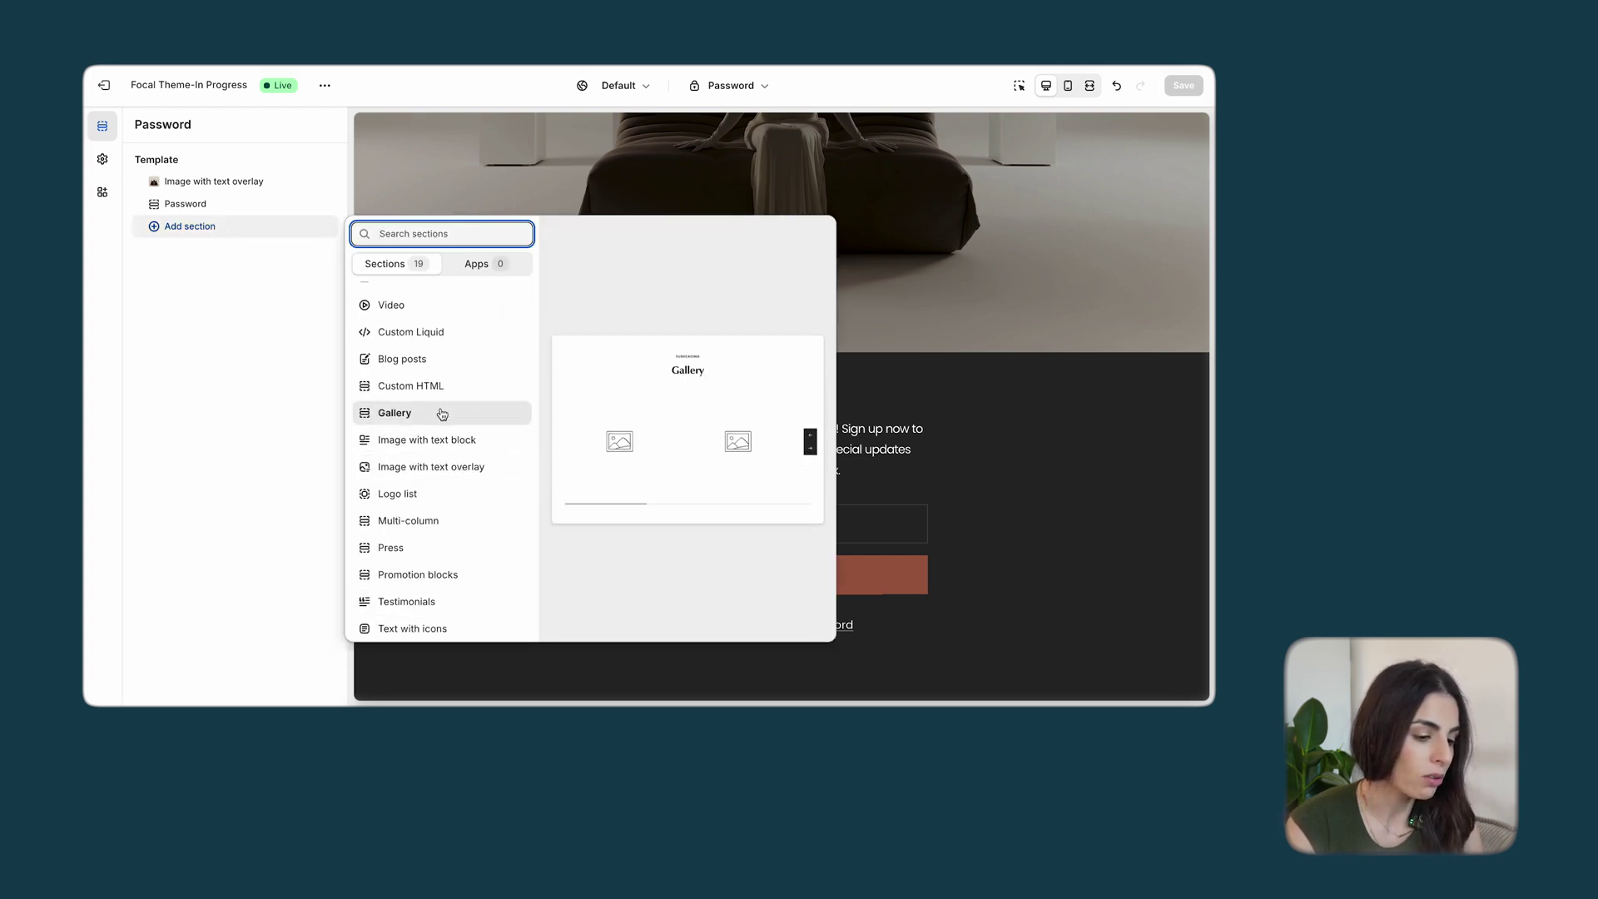
pyautogui.click(442, 414)
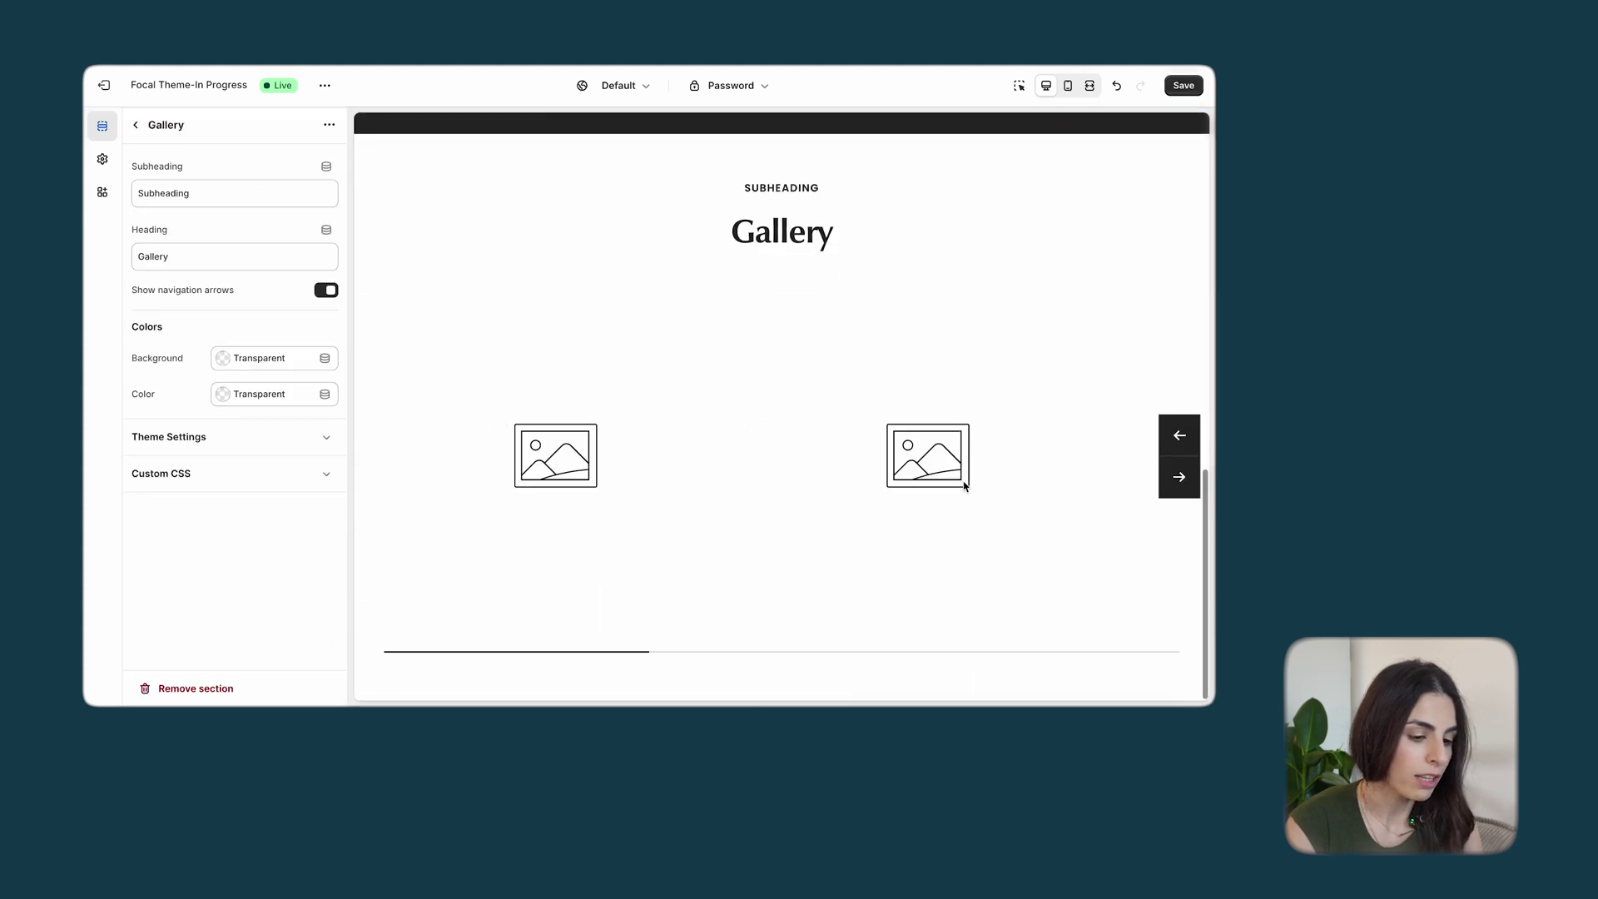
pyautogui.click(1180, 477)
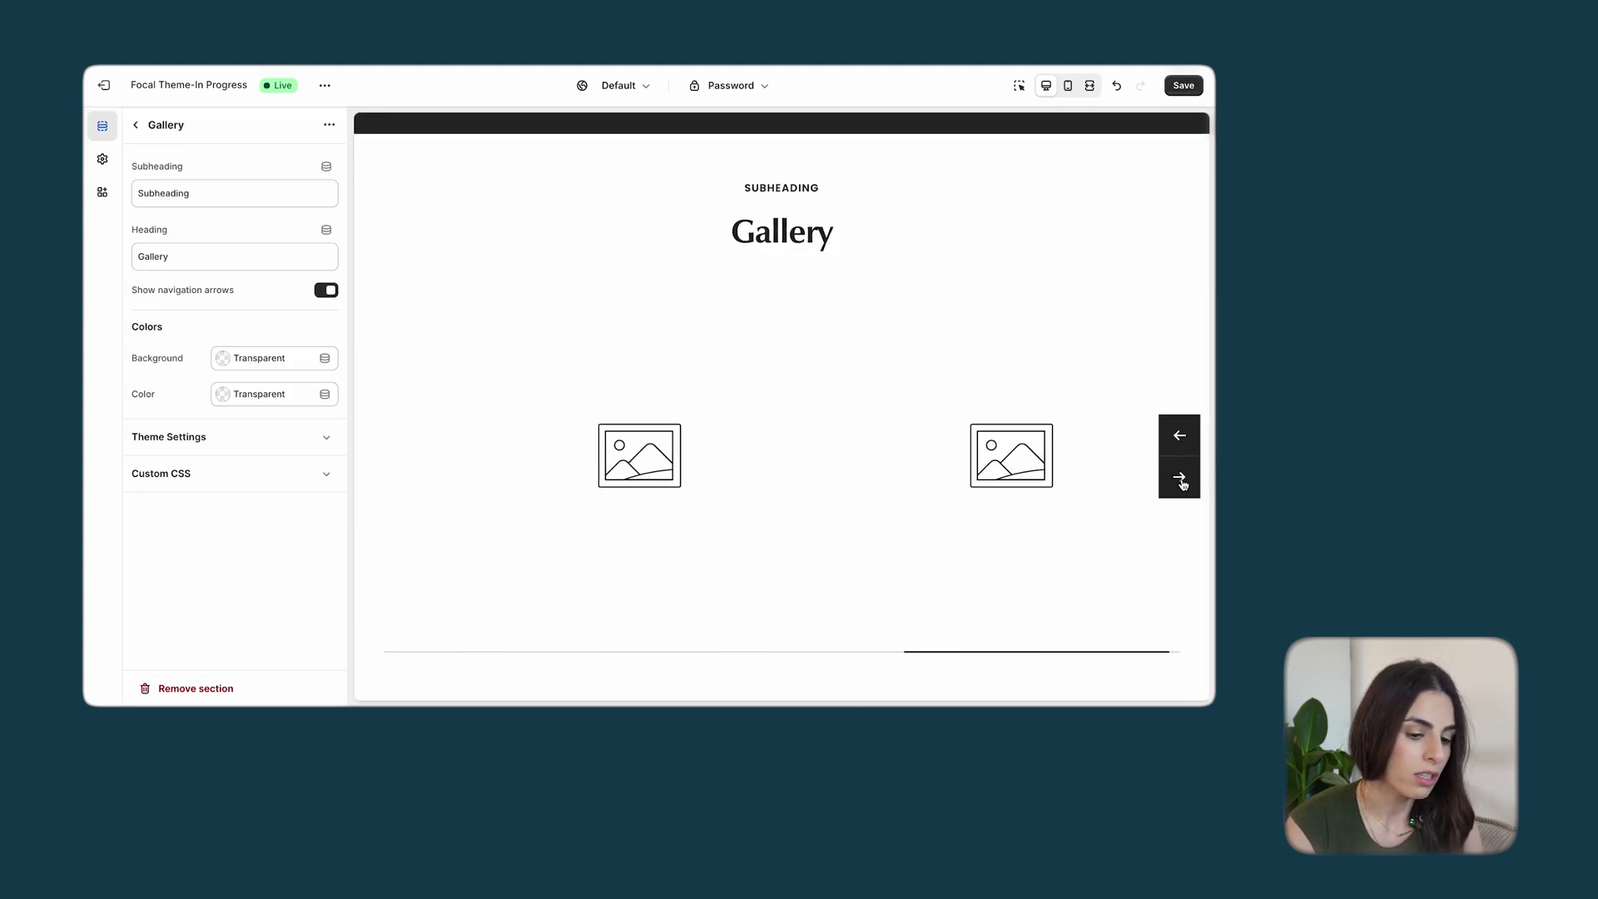
# Add a Rich text section below the Gallery section and look back over the page preview
pyautogui.click(136, 124)
pyautogui.click(192, 327)
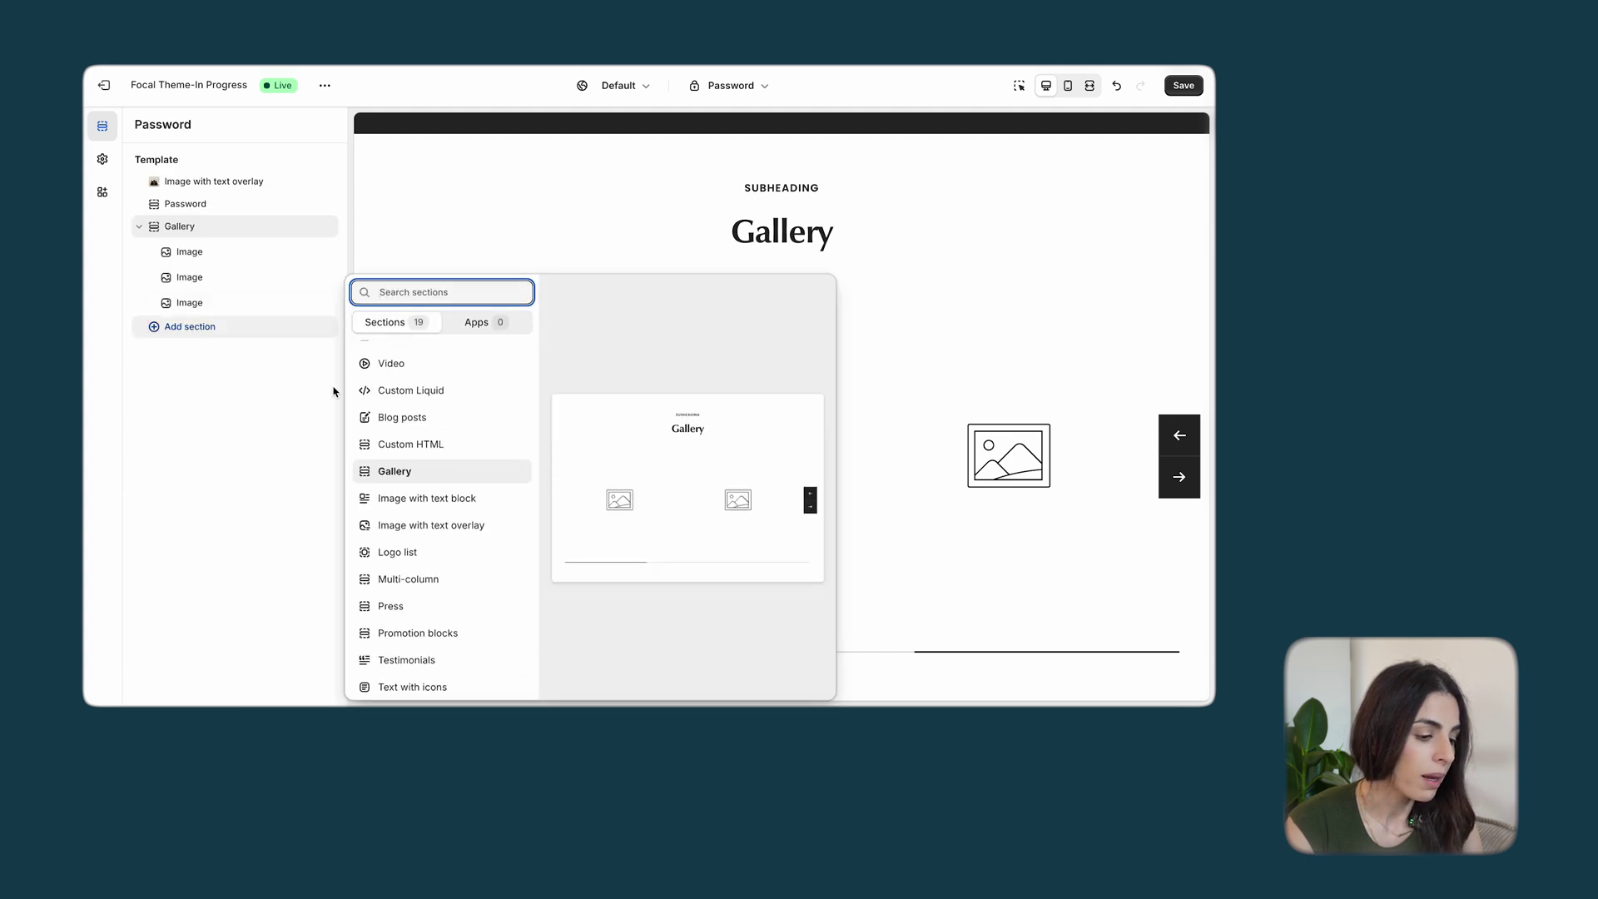
pyautogui.scroll(3, 436, 549)
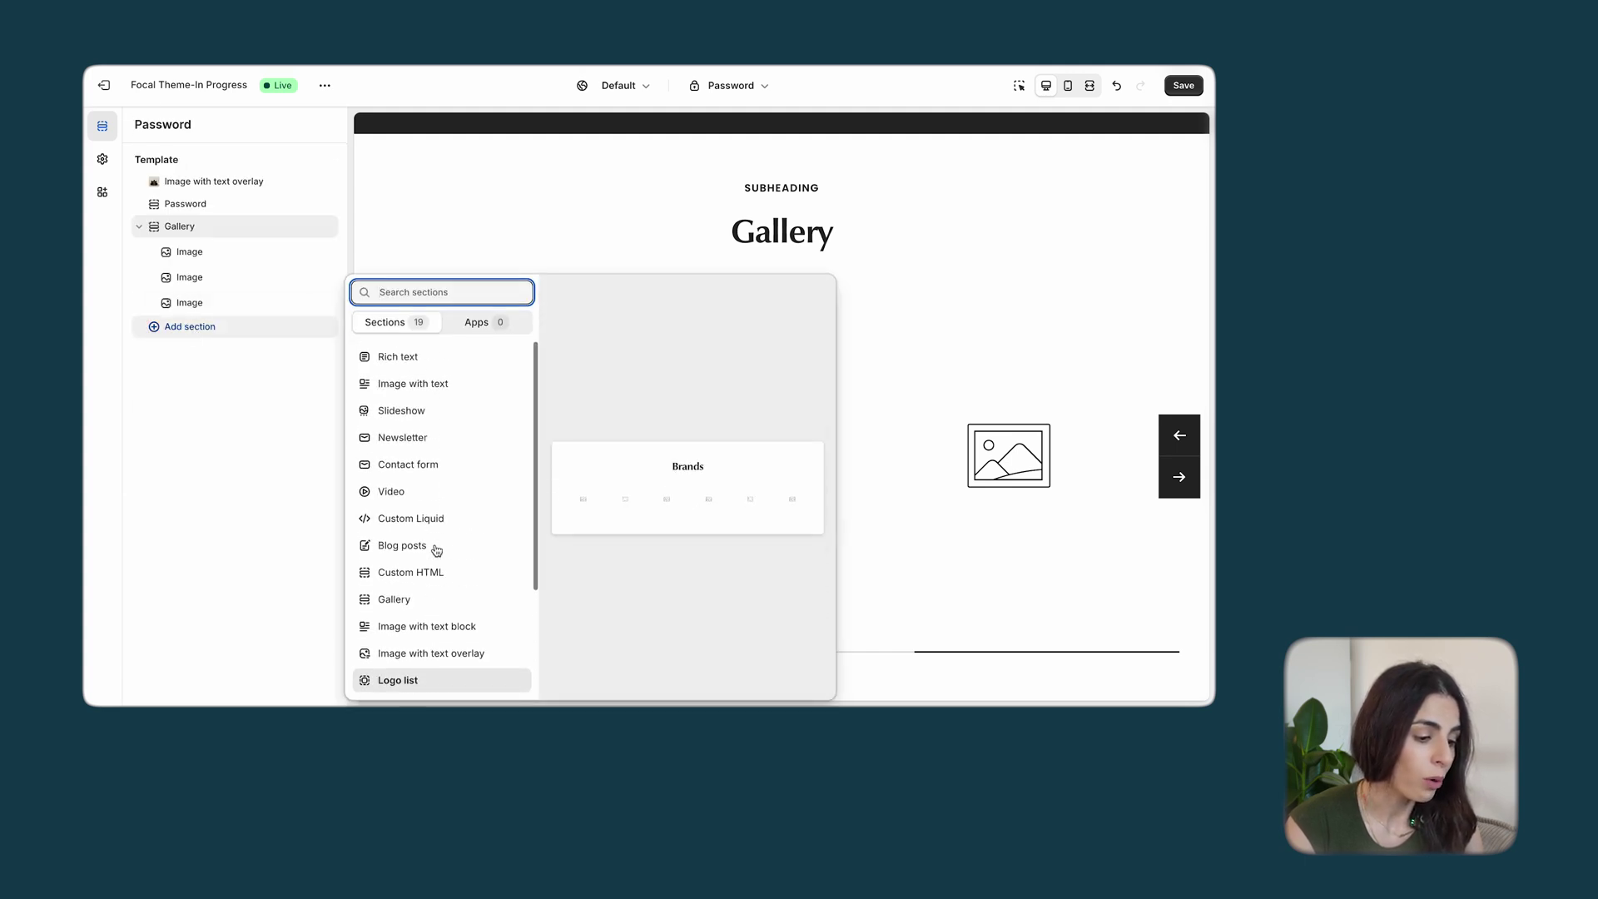
pyautogui.click(410, 357)
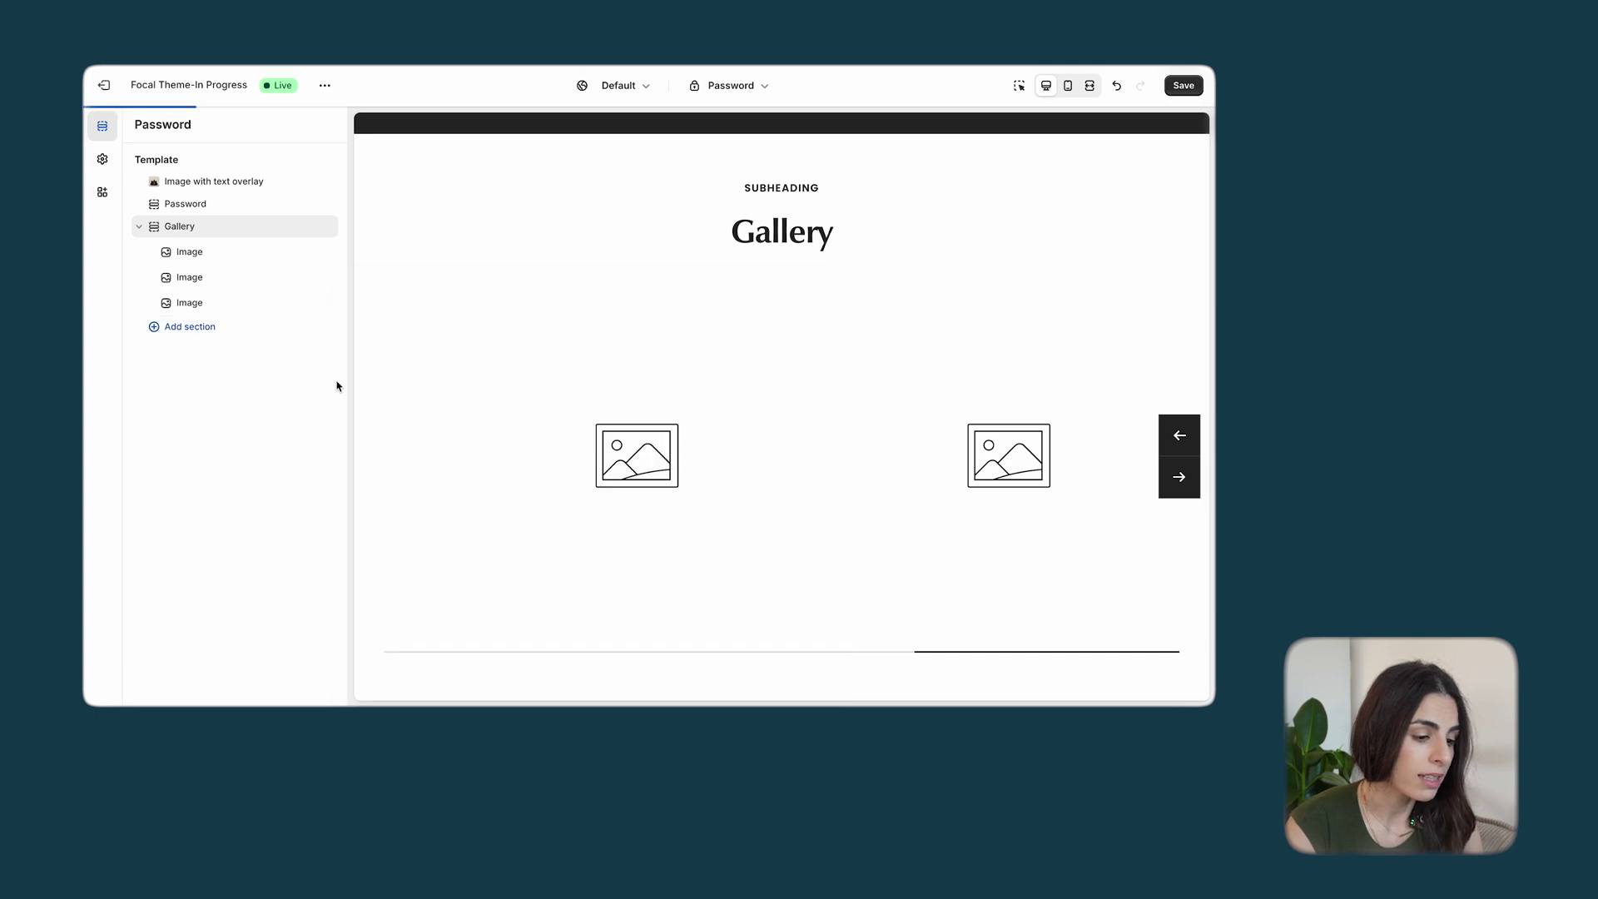
pyautogui.scroll(10, 709, 340)
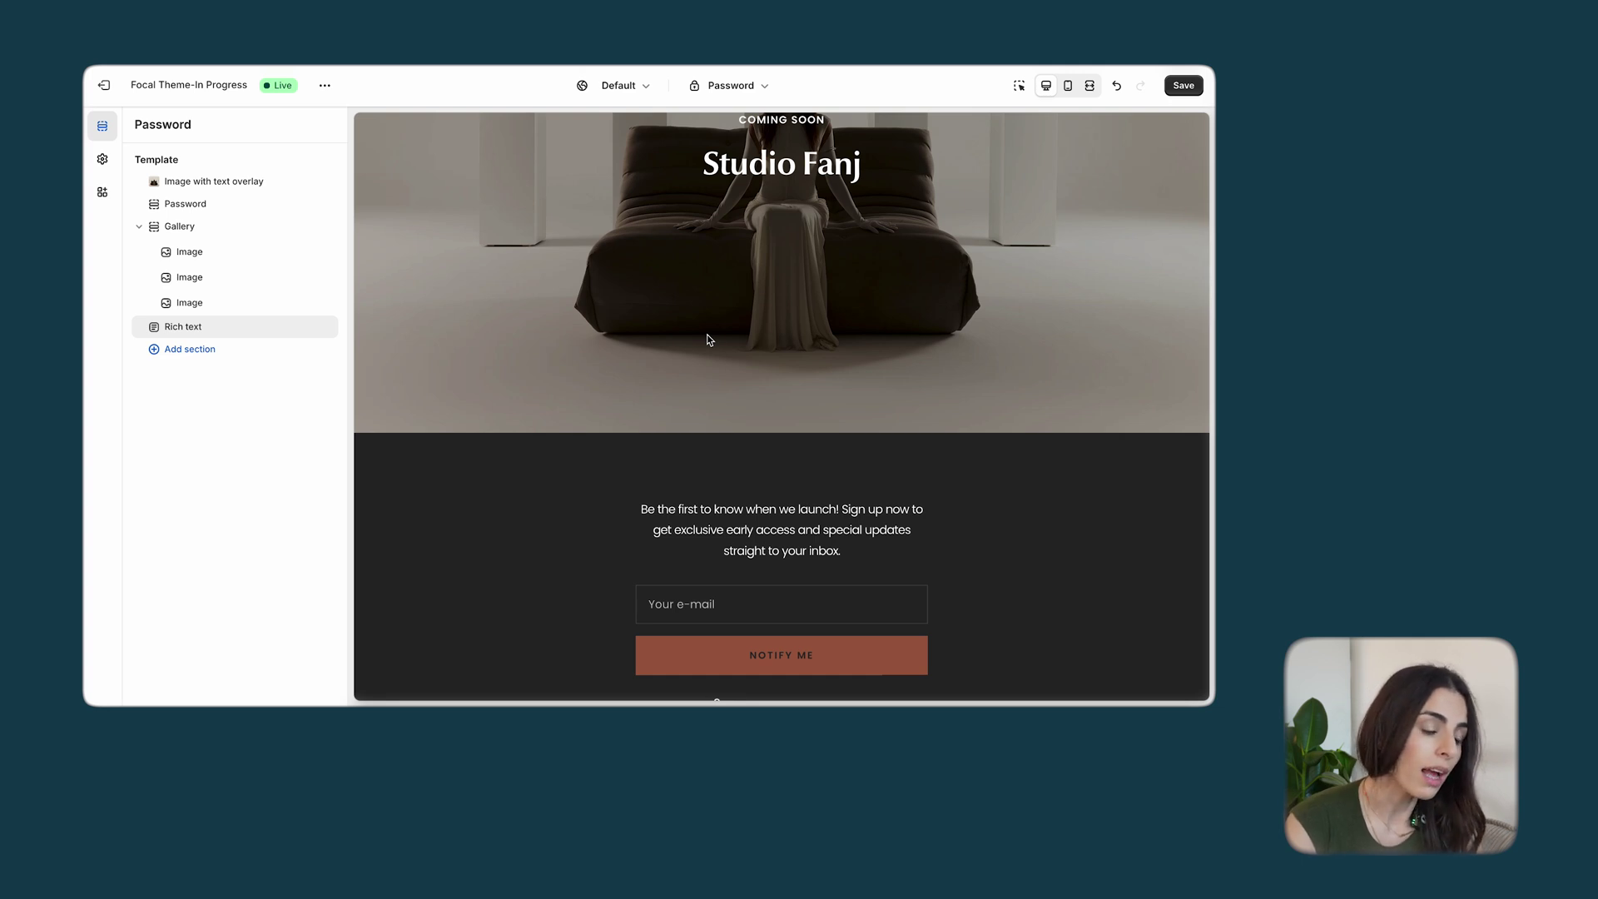
# Leave the theme editor discarding the unsaved sections, and reopen the Password template of Focal Theme-In Progress
pyautogui.click(103, 85)
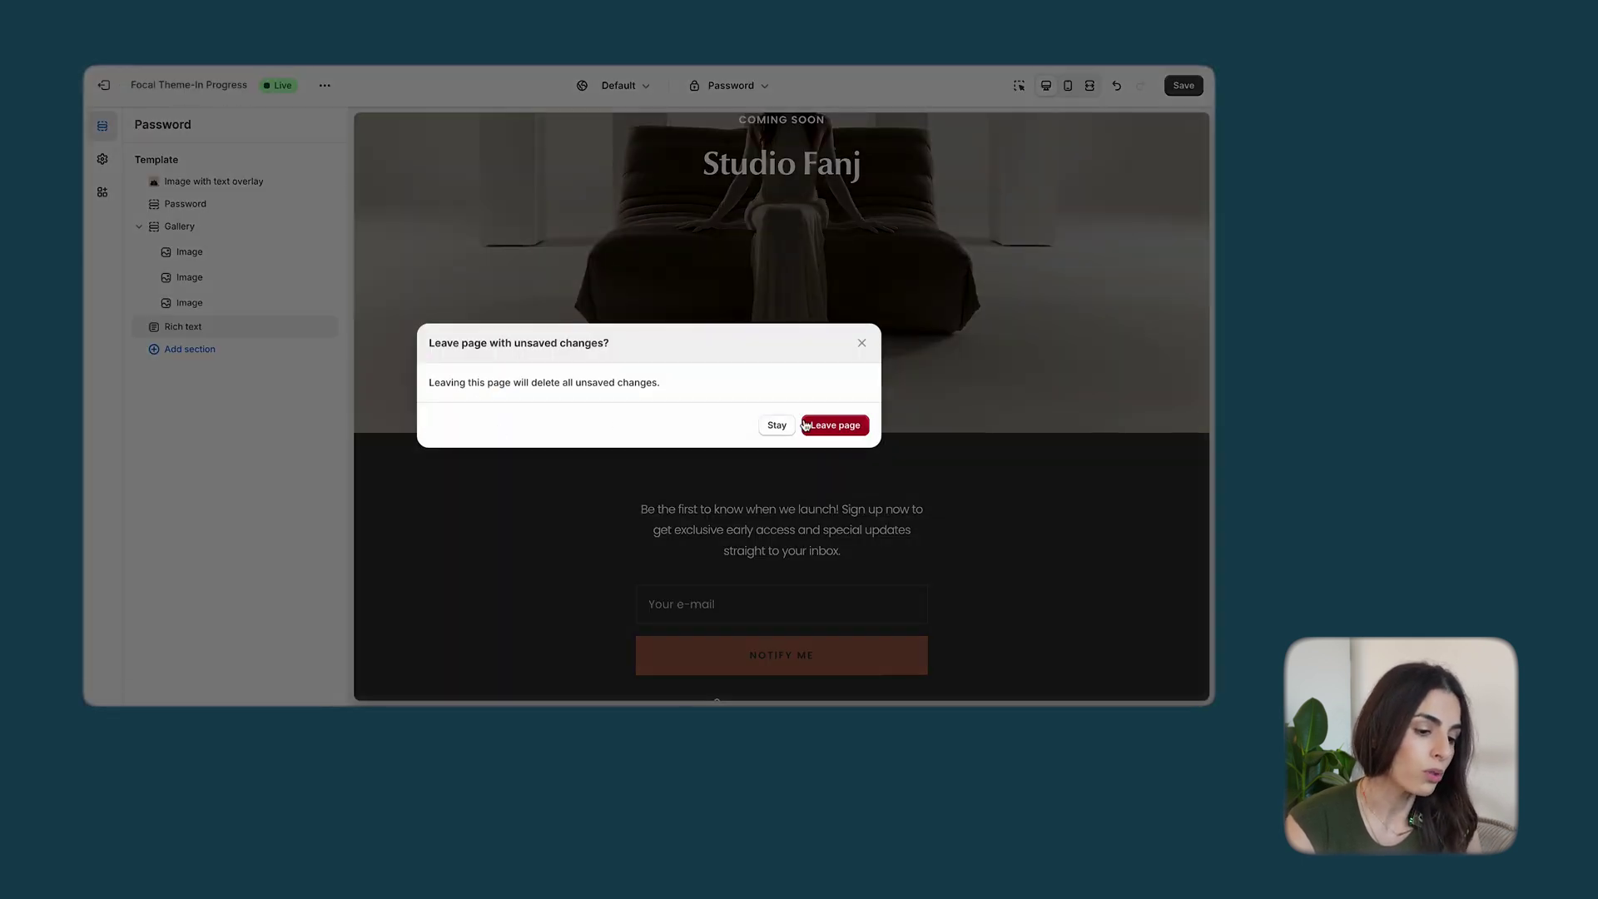
pyautogui.click(835, 425)
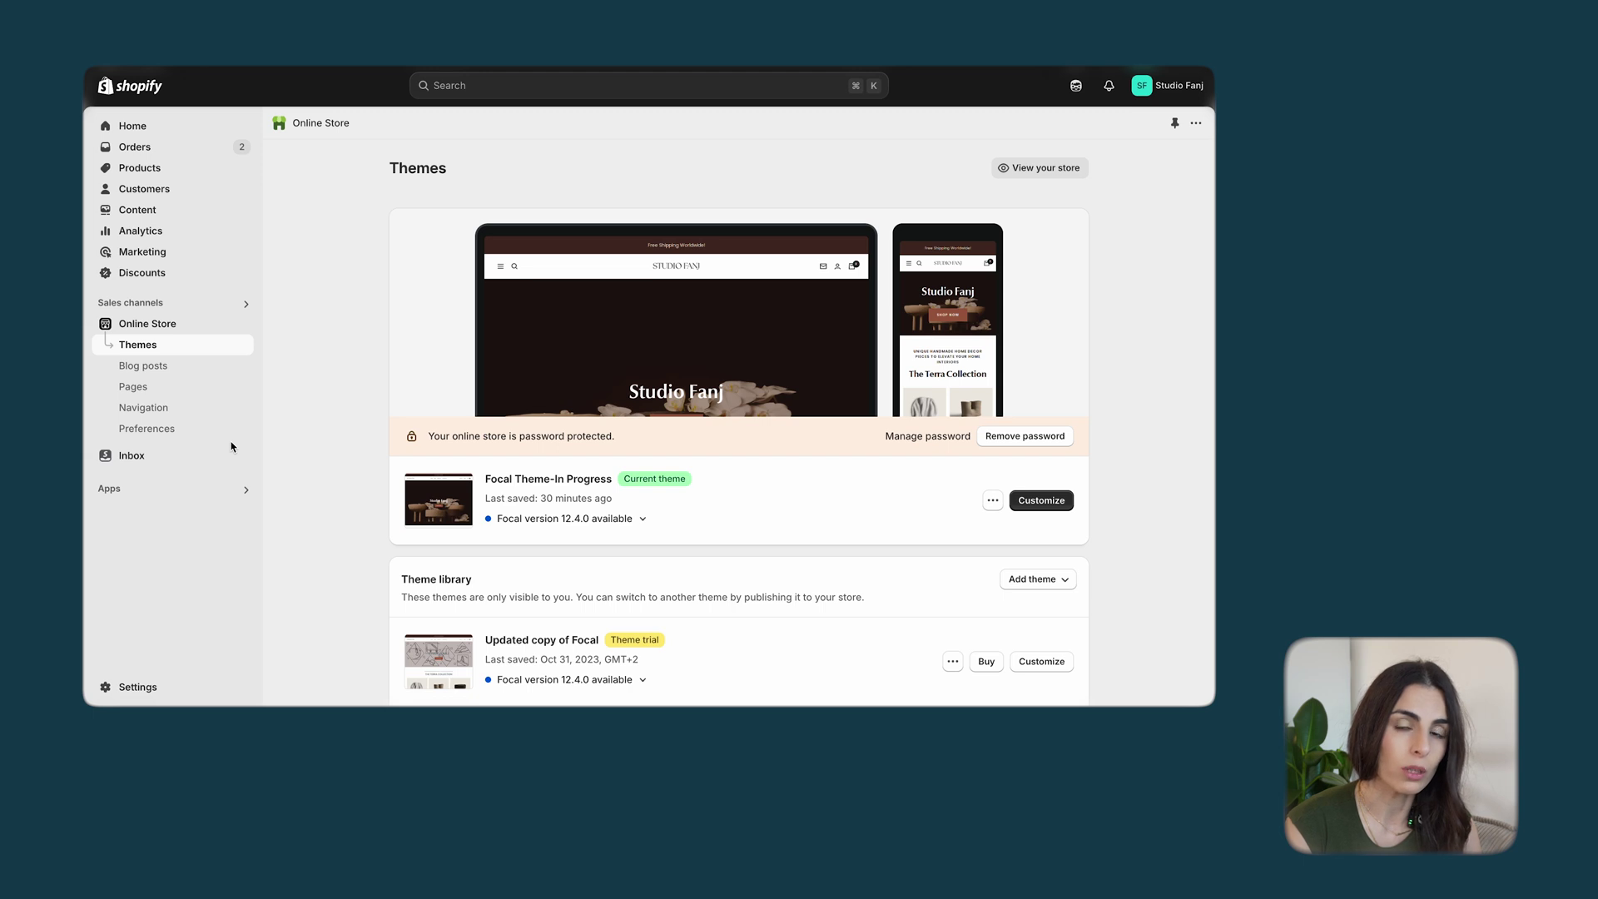
pyautogui.click(1028, 502)
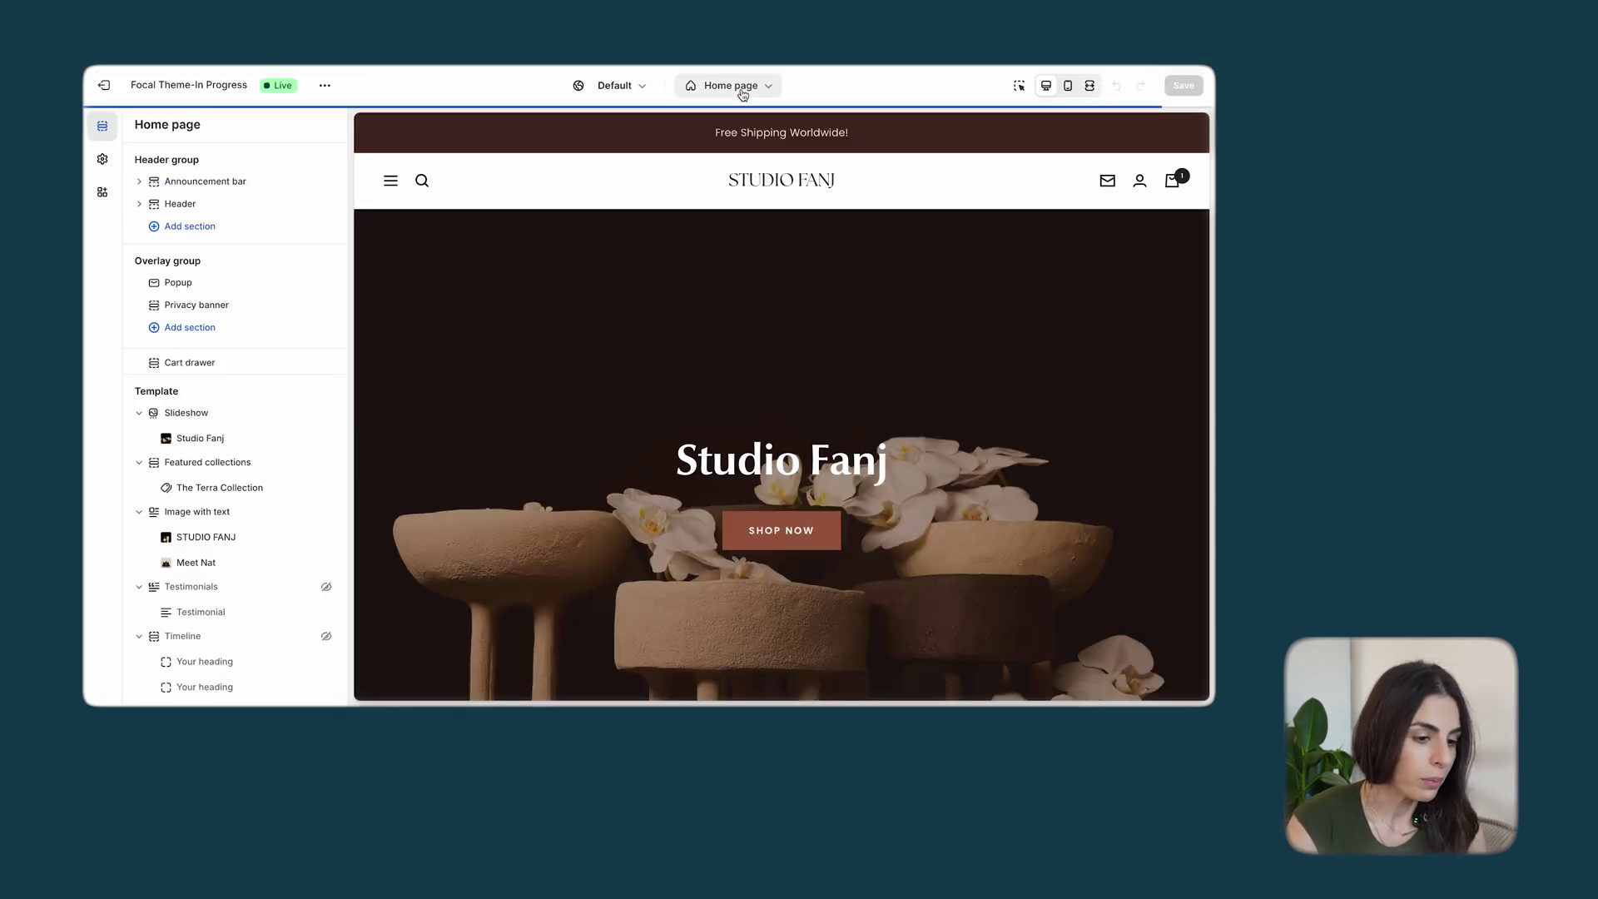
pyautogui.click(724, 85)
pyautogui.click(676, 468)
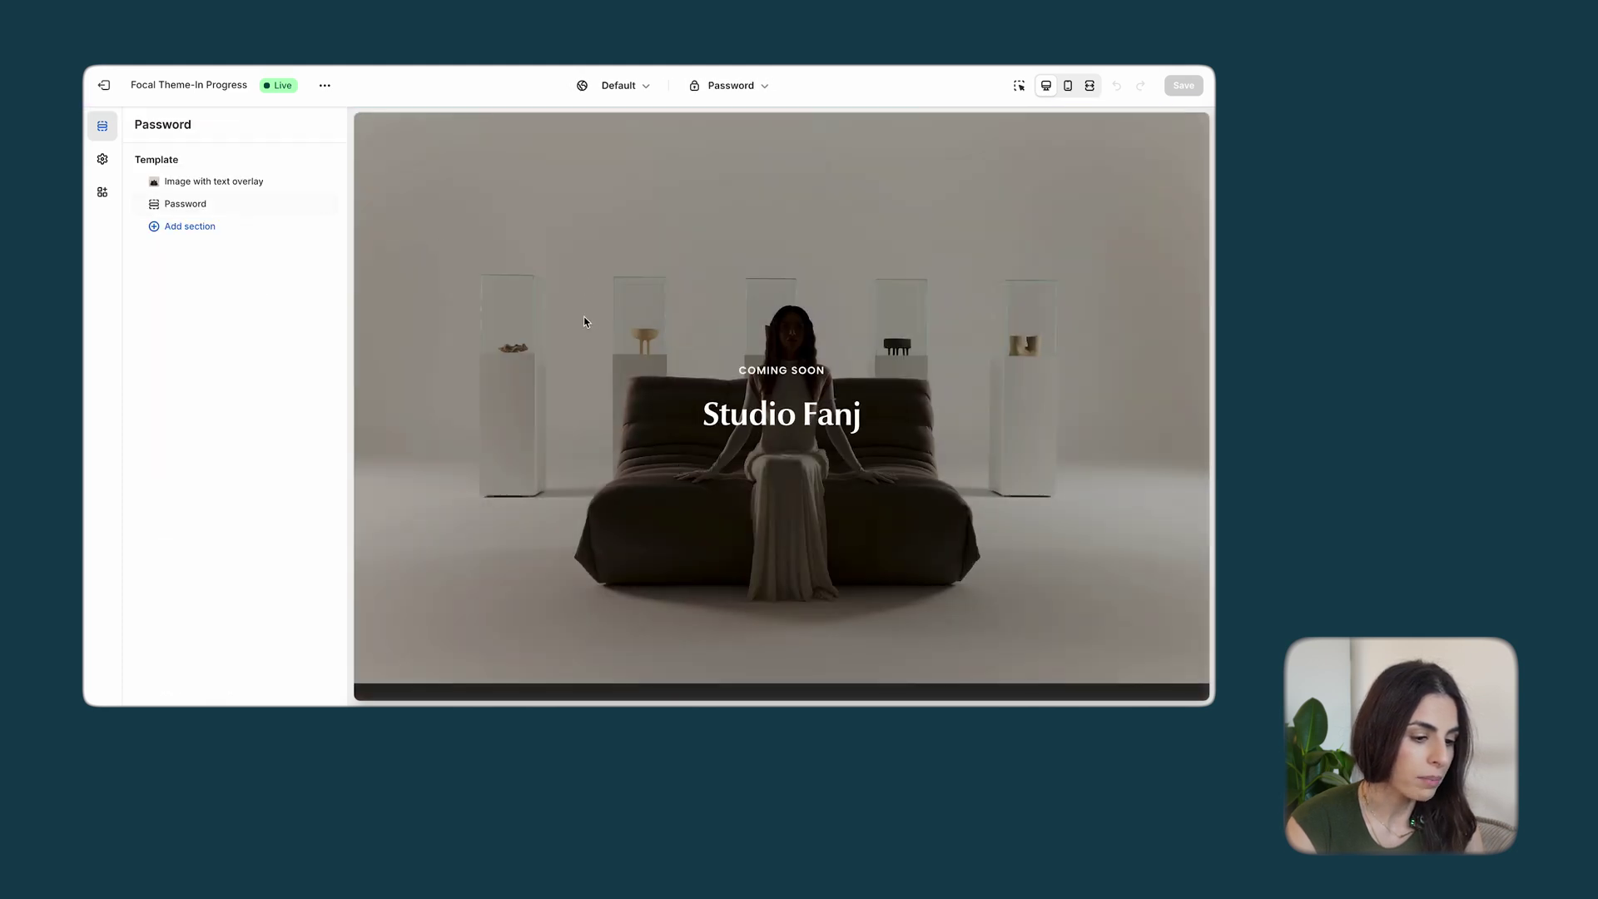
# Add a fresh Gallery section at the end of the Password template
pyautogui.click(217, 208)
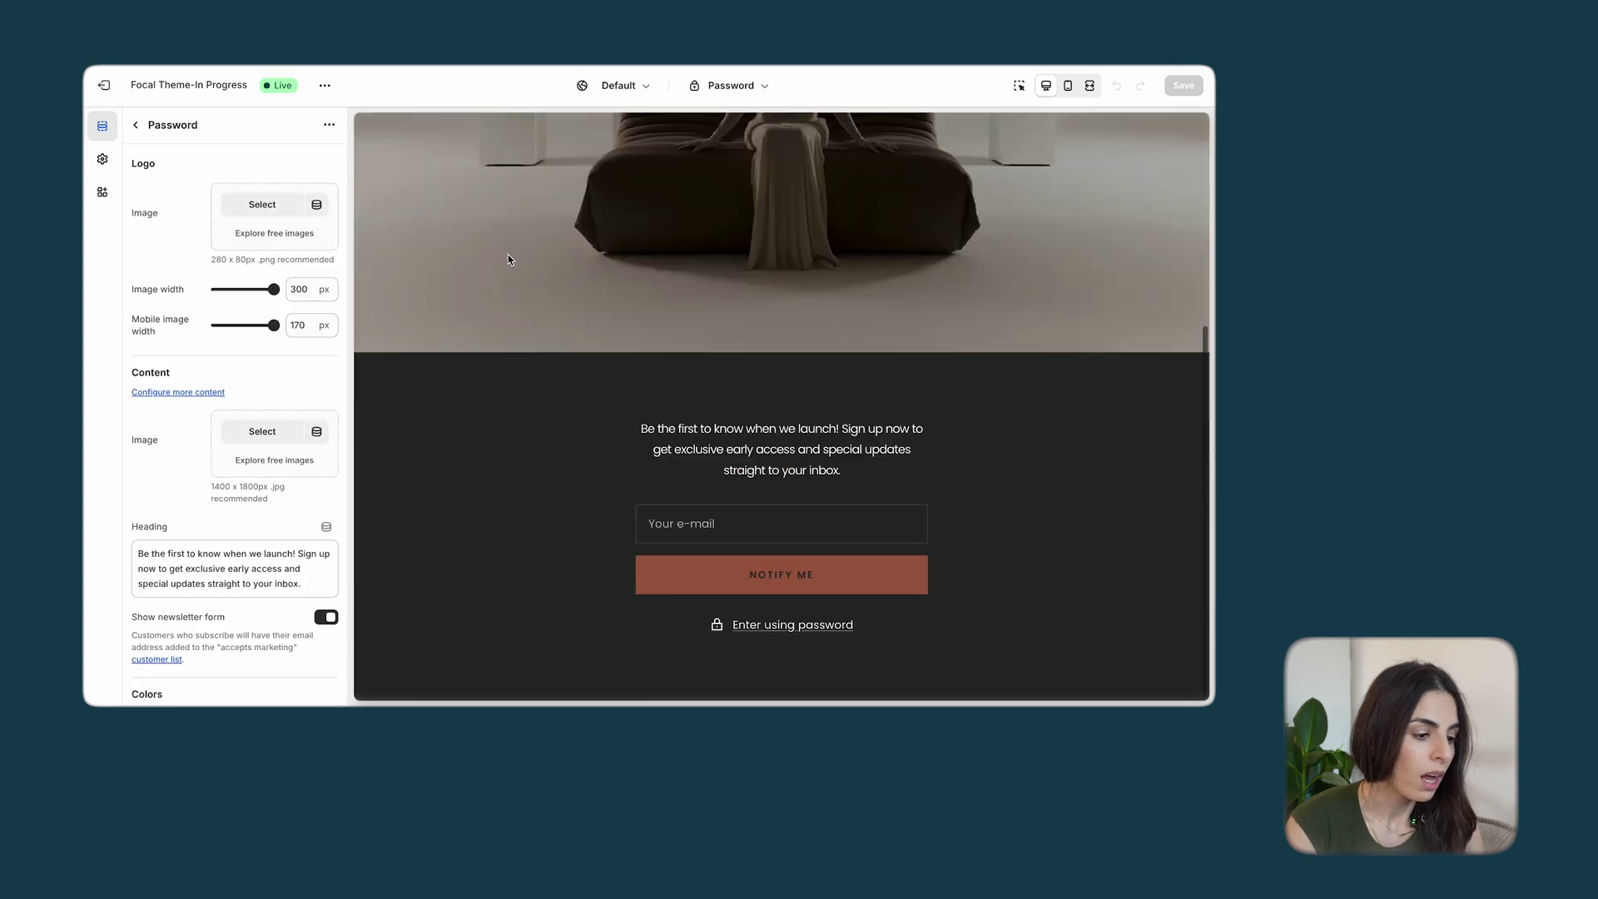
pyautogui.click(134, 126)
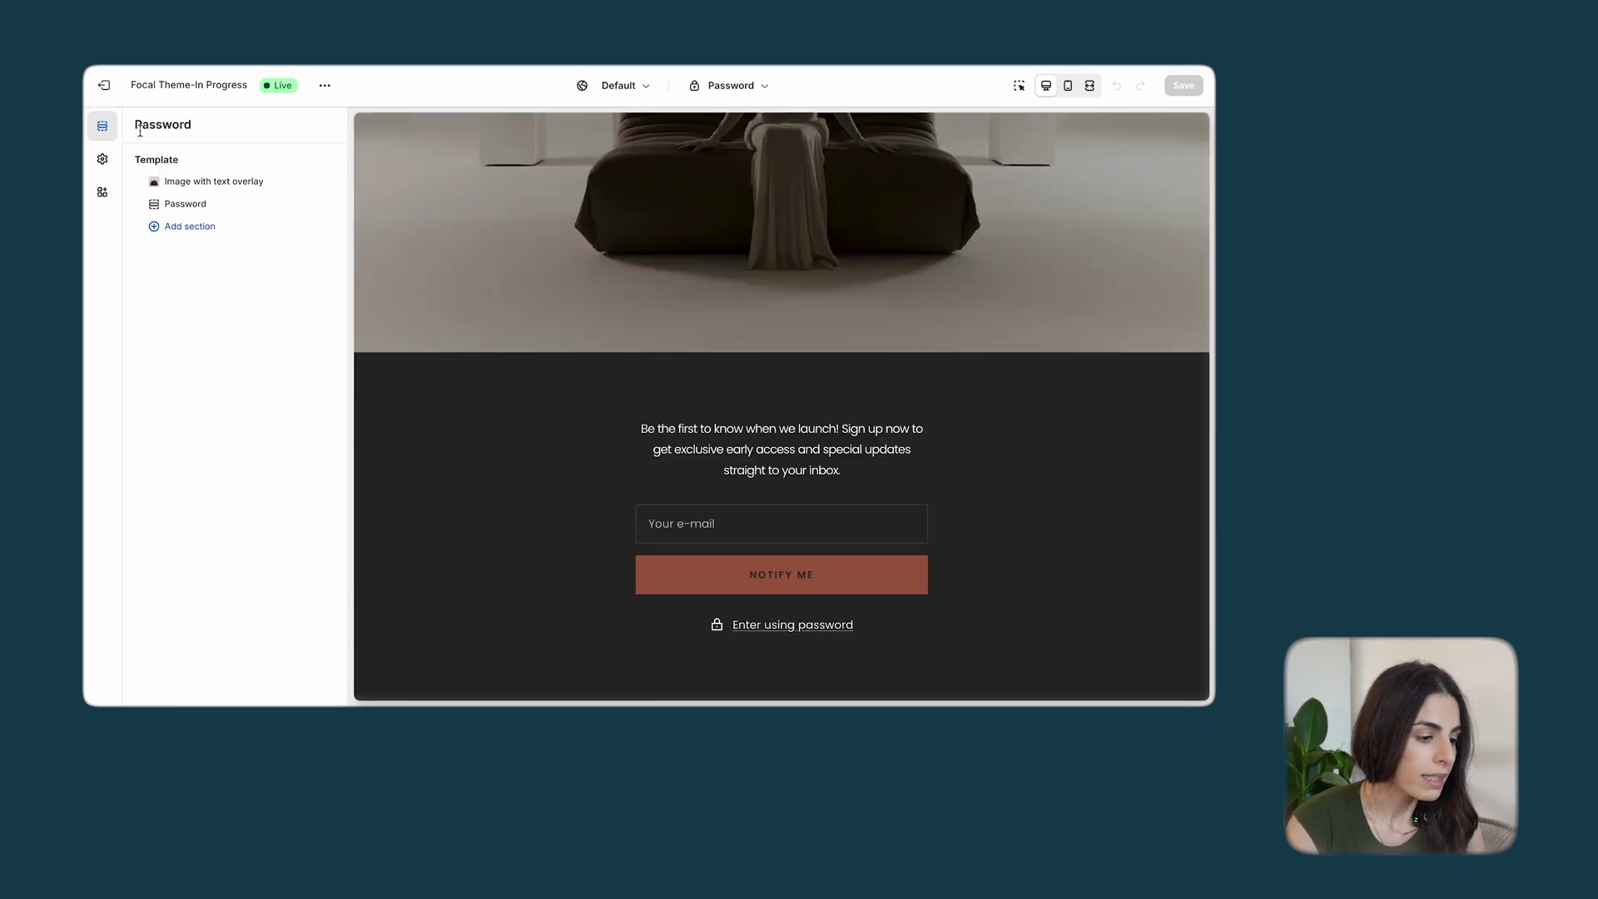
pyautogui.click(179, 229)
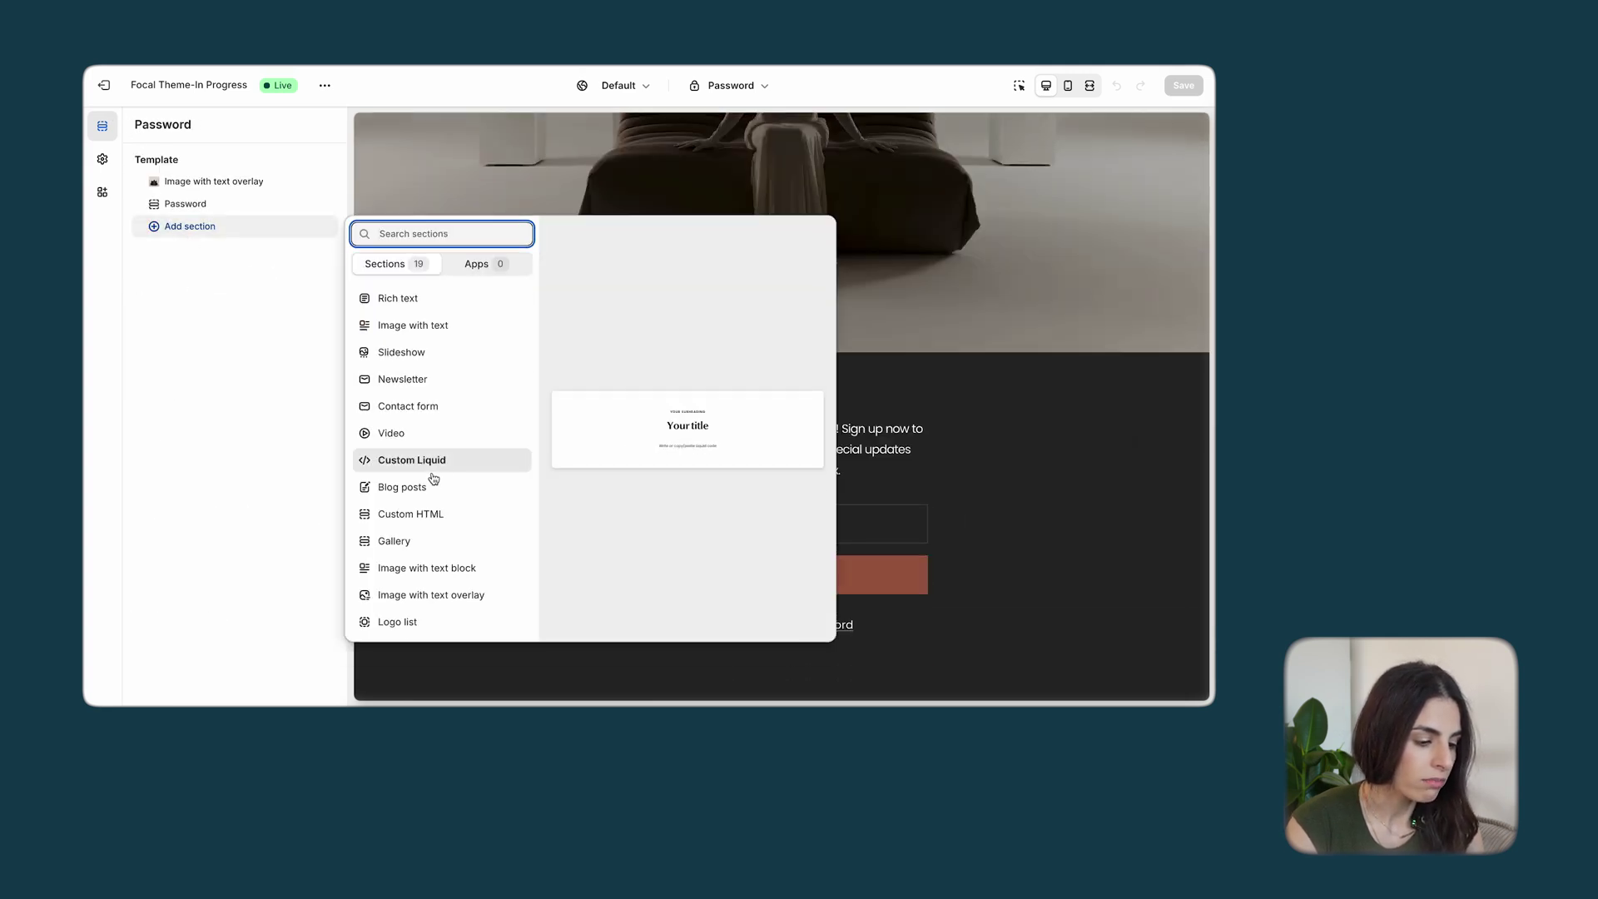
pyautogui.click(436, 541)
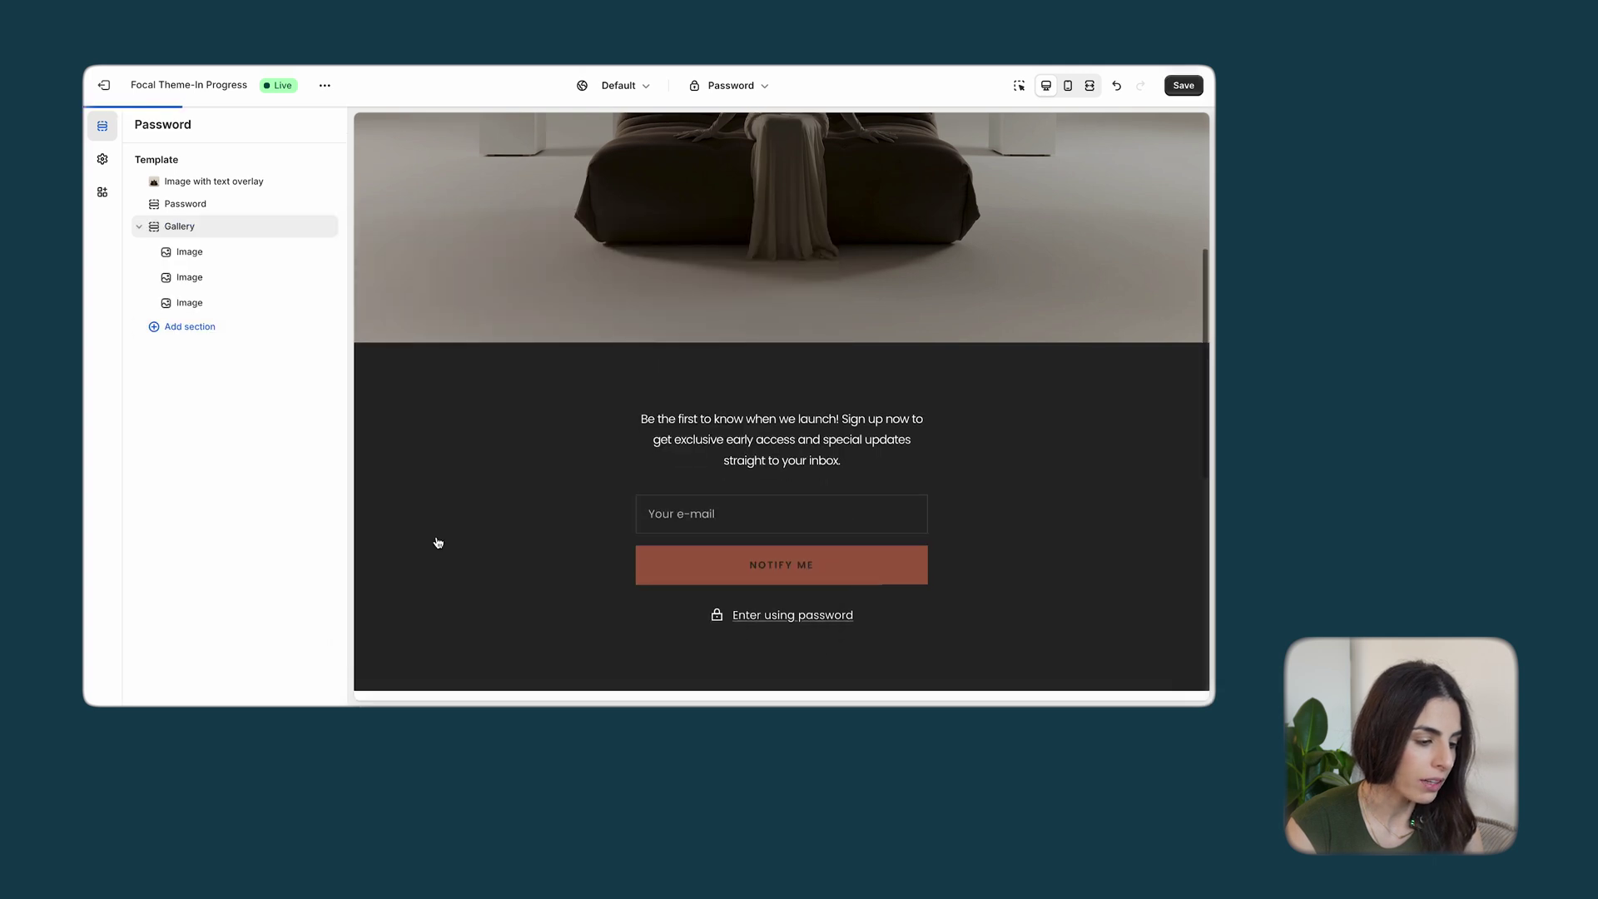
# Set the Gallery's first image block to the existing picture 3.png
pyautogui.click(200, 253)
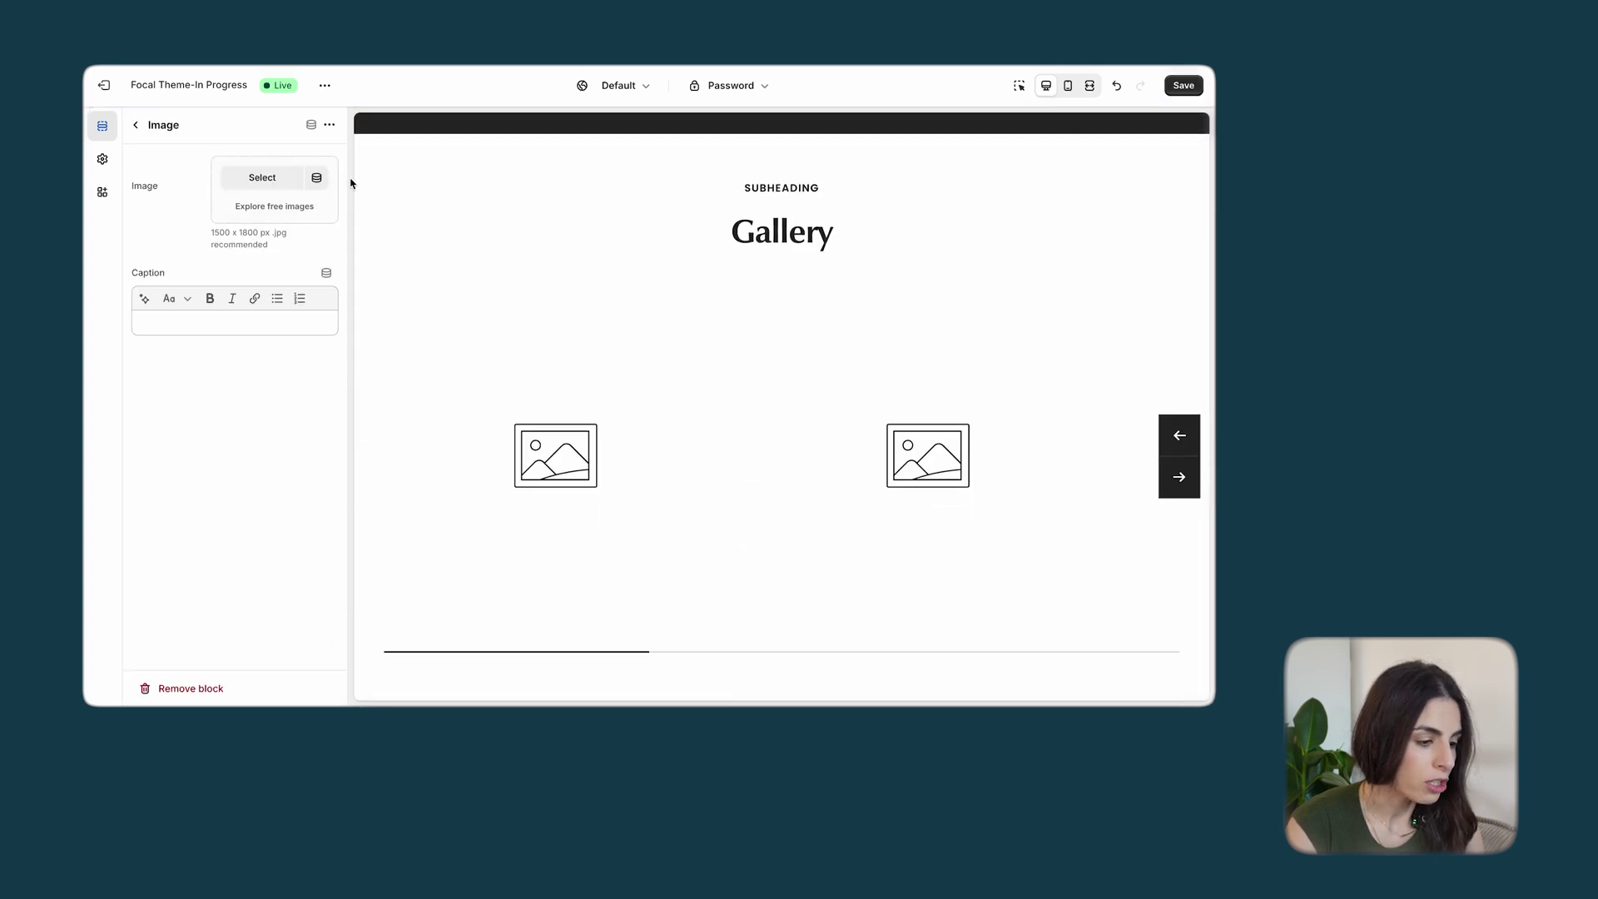
pyautogui.click(263, 179)
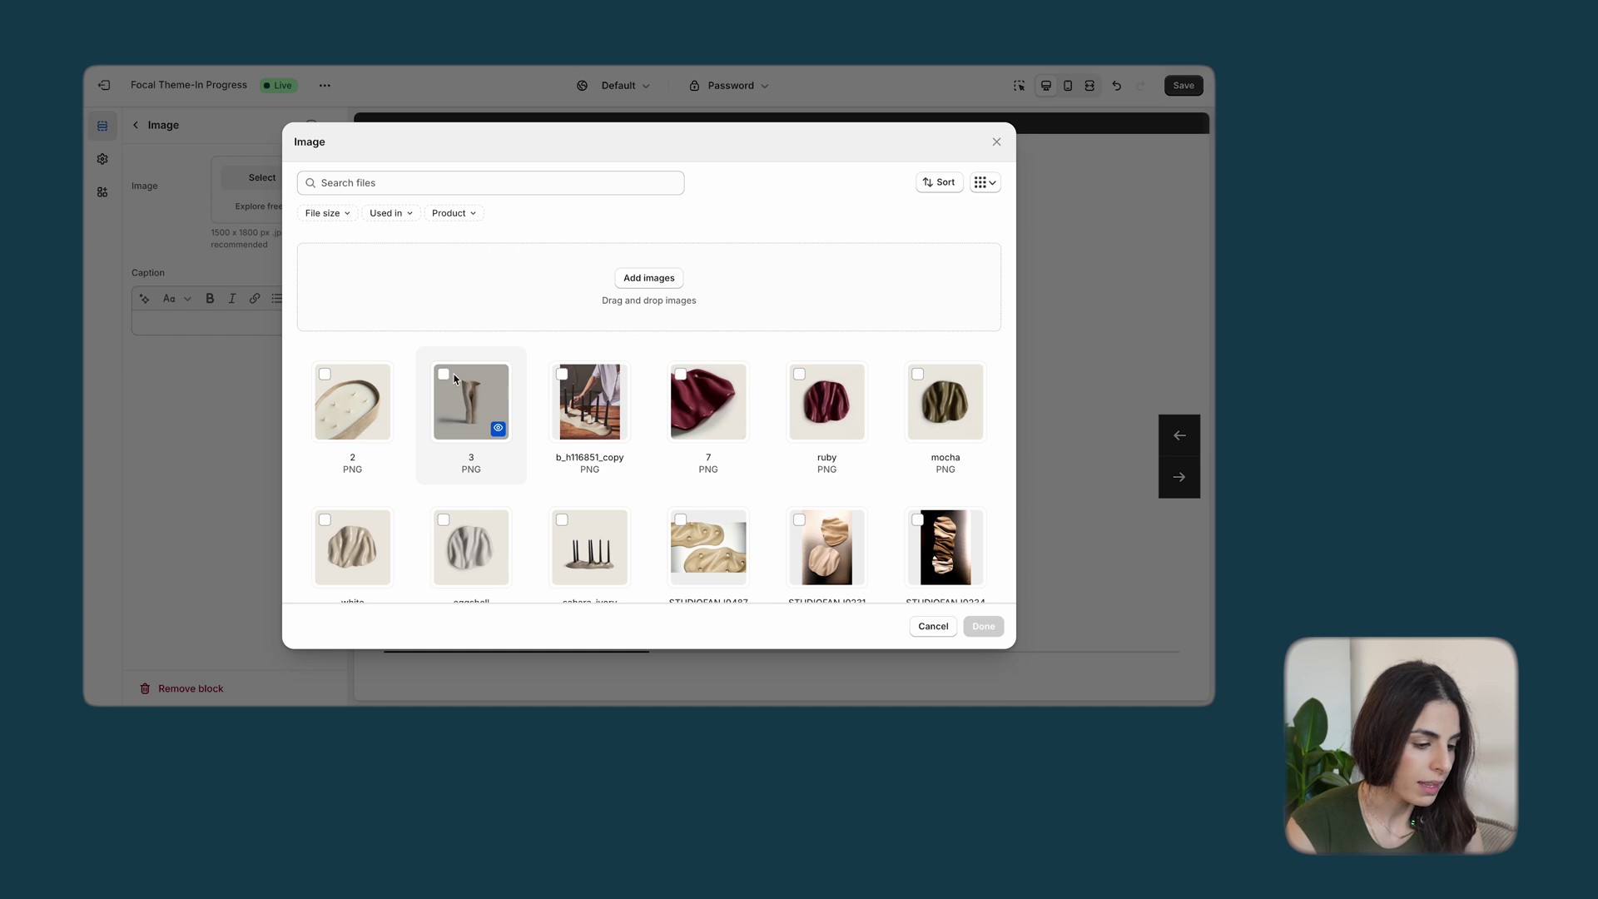
pyautogui.click(454, 377)
pyautogui.click(982, 626)
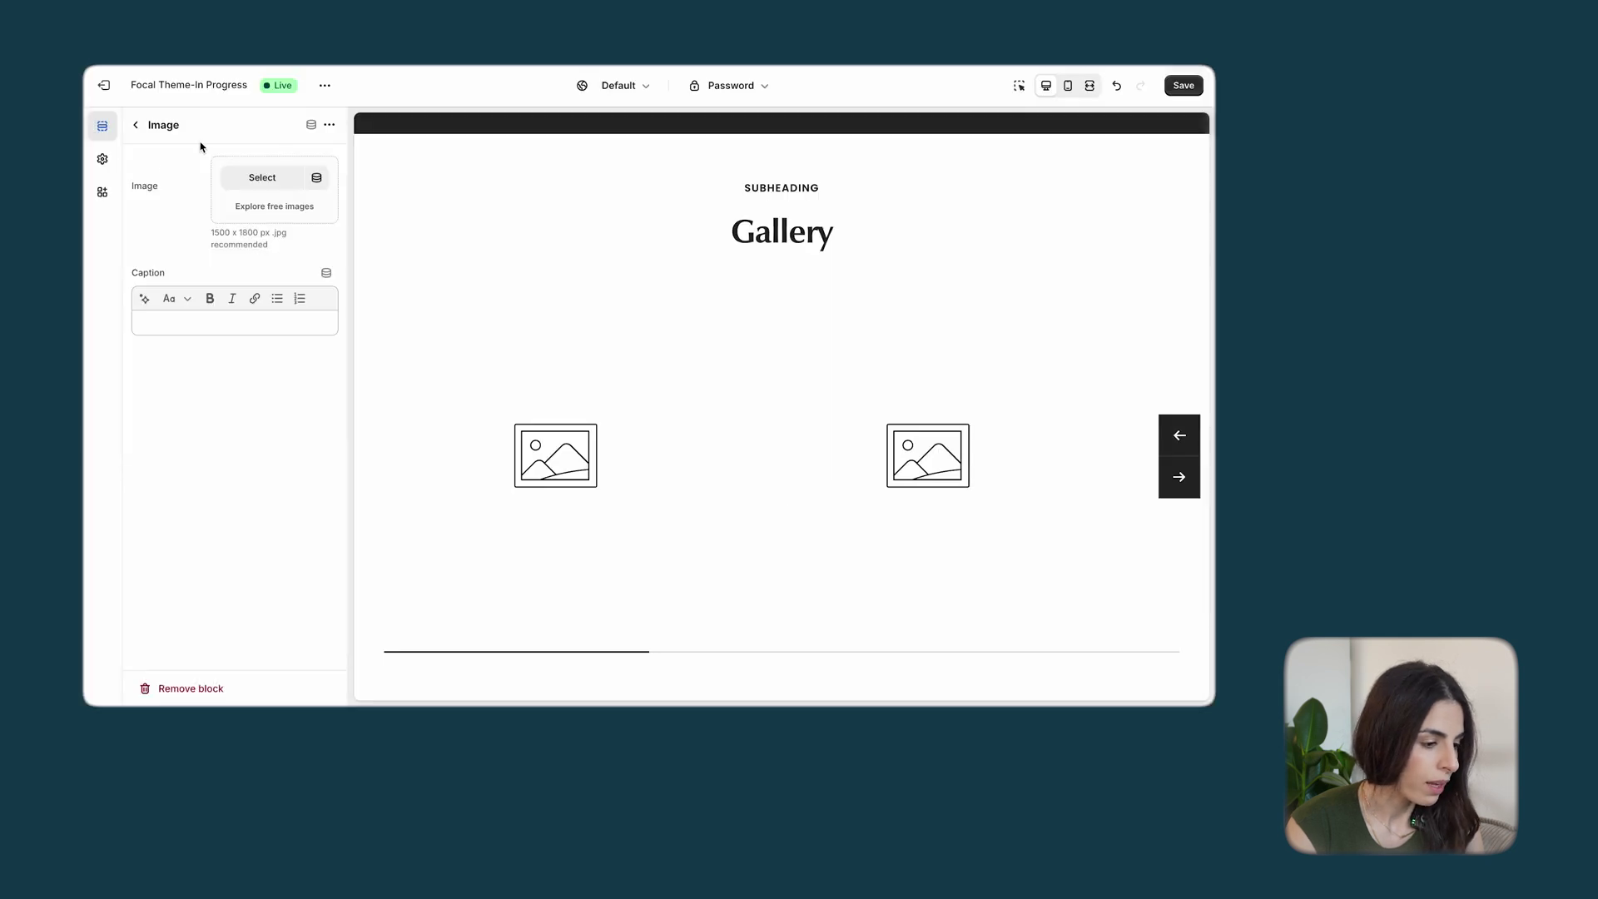
pyautogui.click(136, 125)
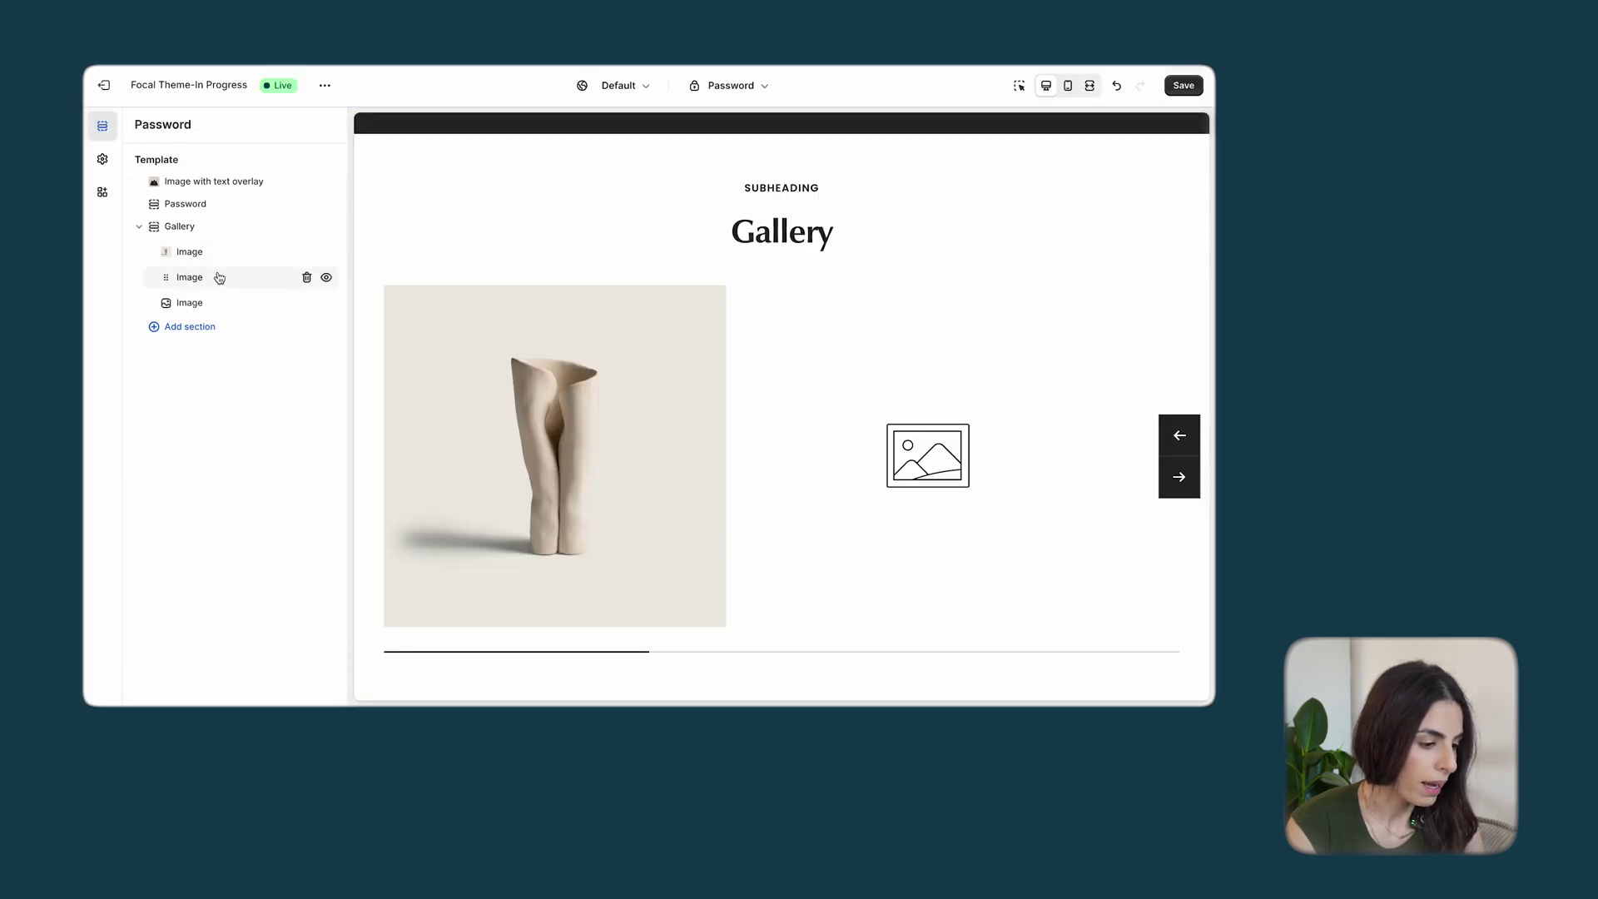
# Set the Gallery's second image block to the existing picture 7.png
pyautogui.click(219, 277)
pyautogui.click(260, 180)
pyautogui.click(699, 404)
pyautogui.click(982, 625)
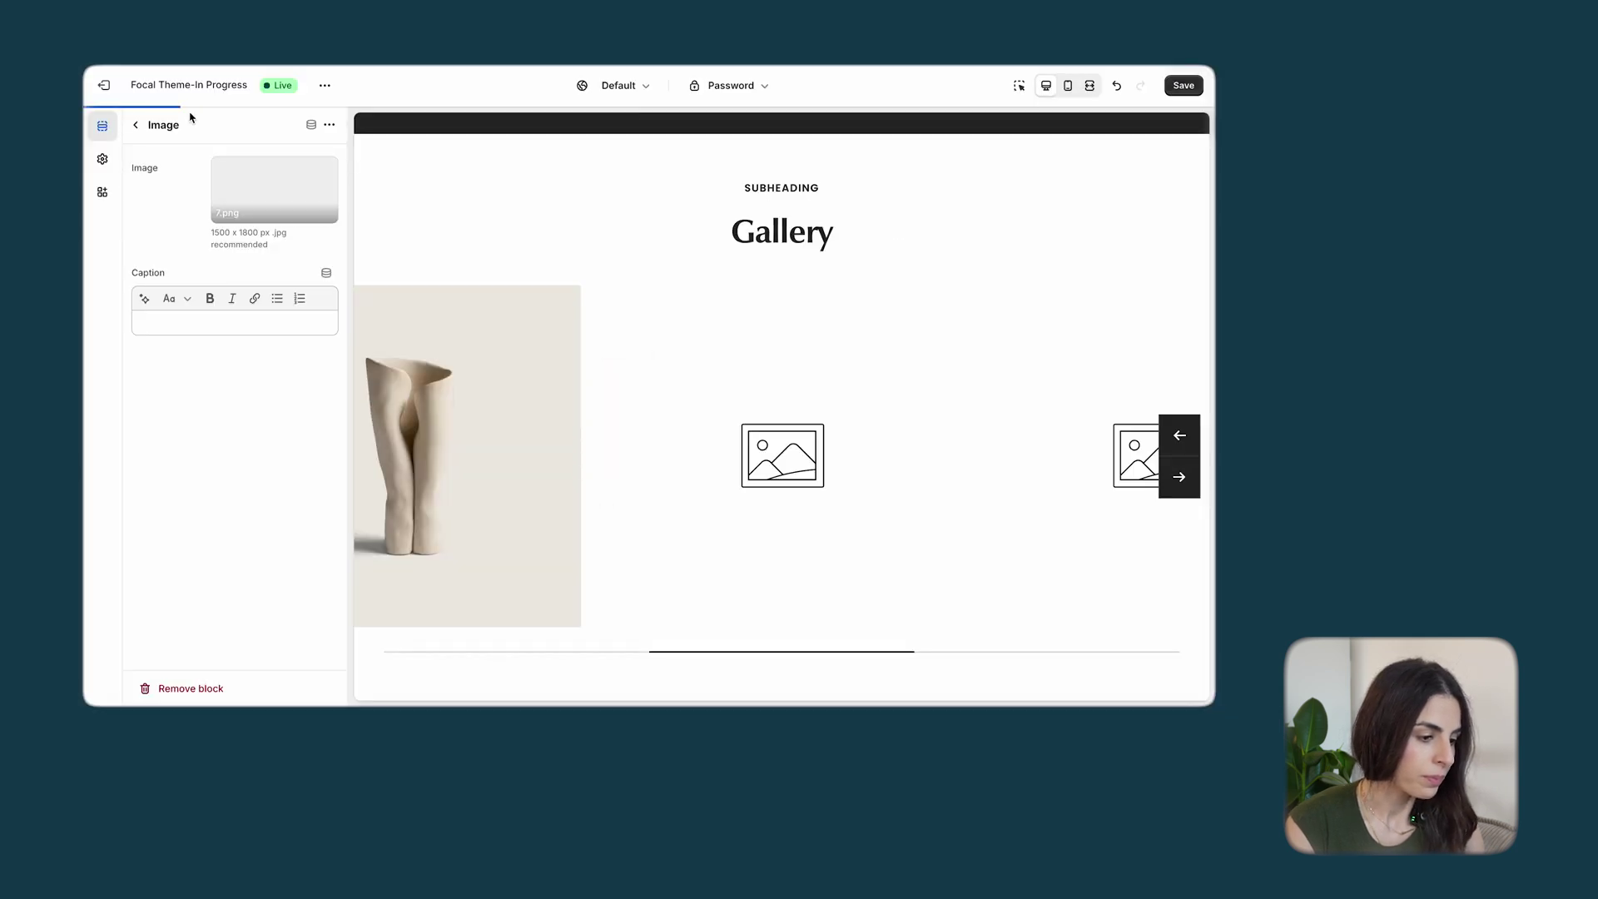
pyautogui.click(136, 125)
# Set the Gallery's third image block to STUDIOFANJ0234.jpg and save the password page
pyautogui.click(207, 304)
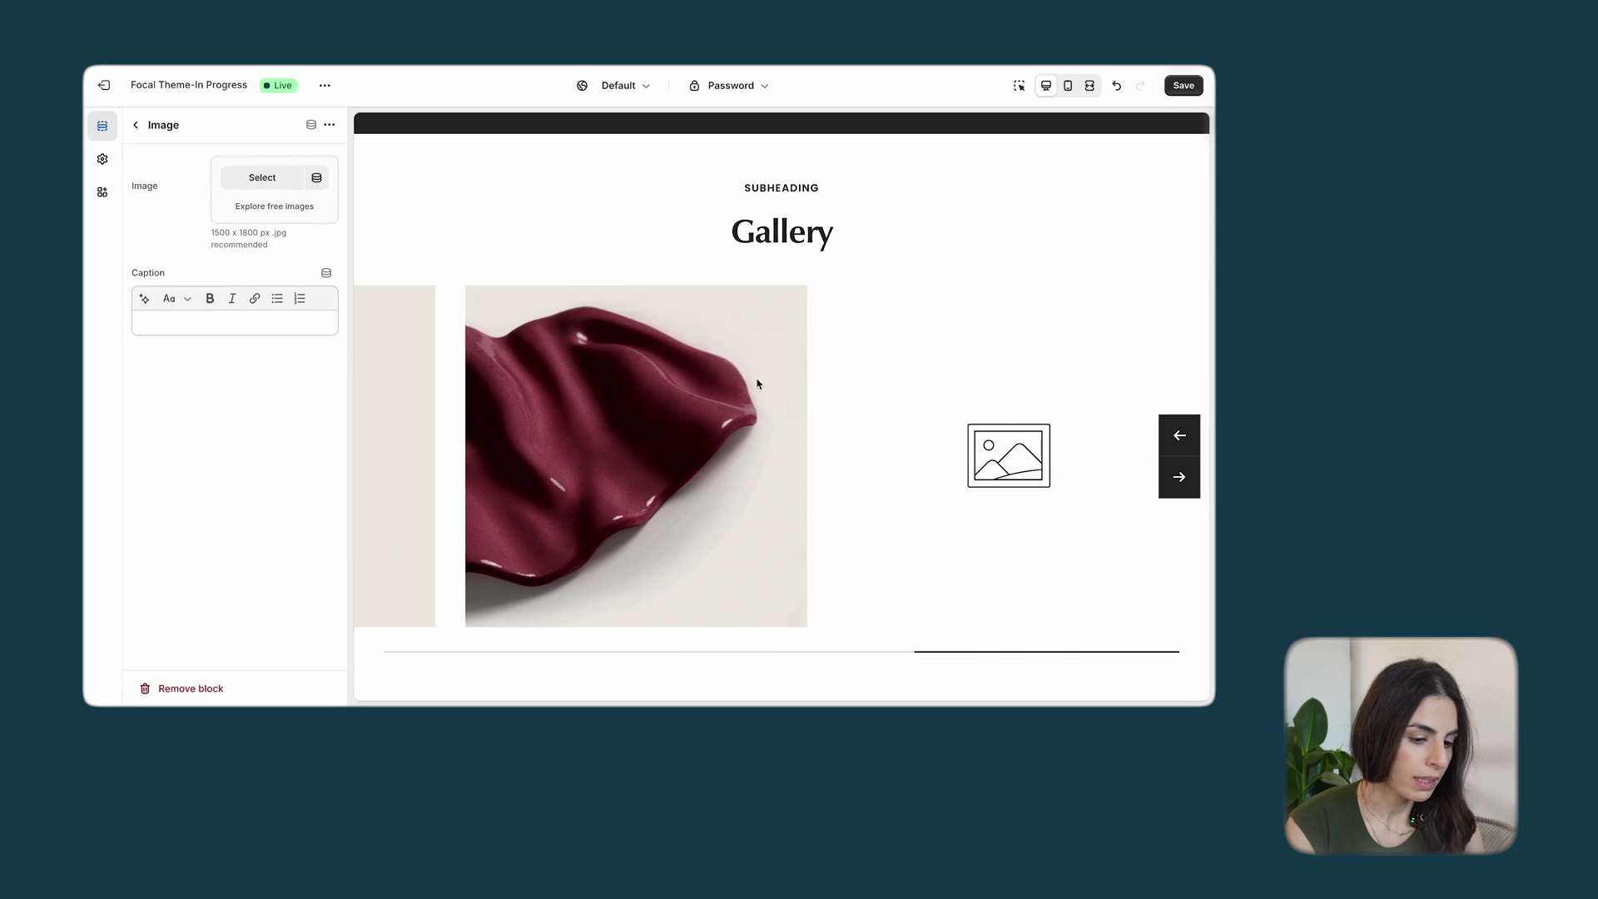
pyautogui.click(258, 178)
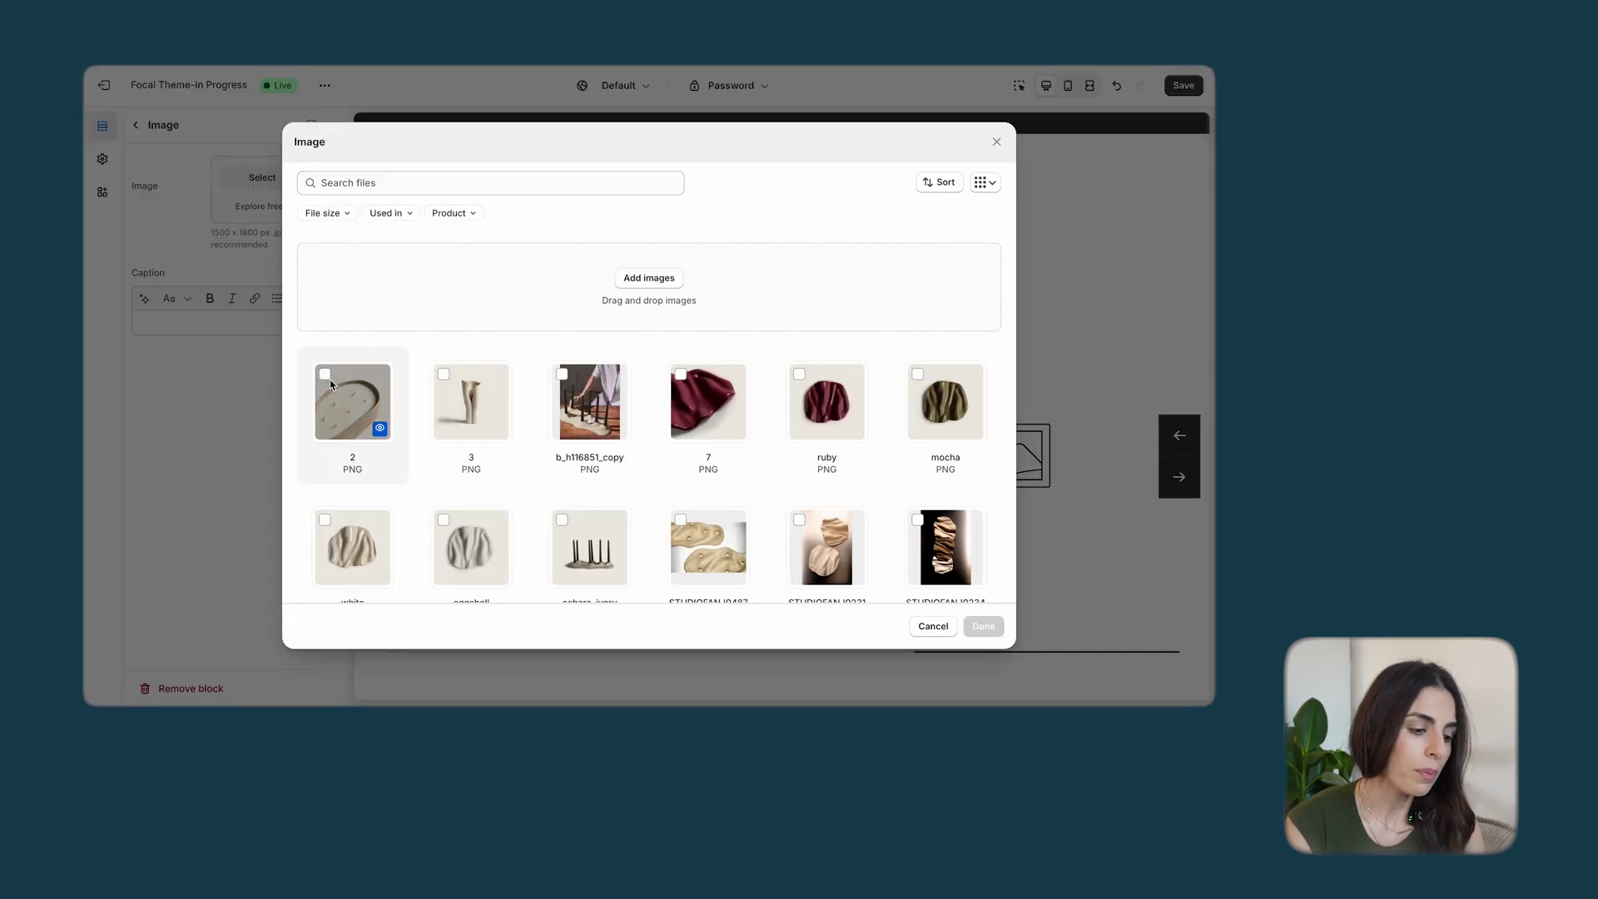
pyautogui.click(328, 378)
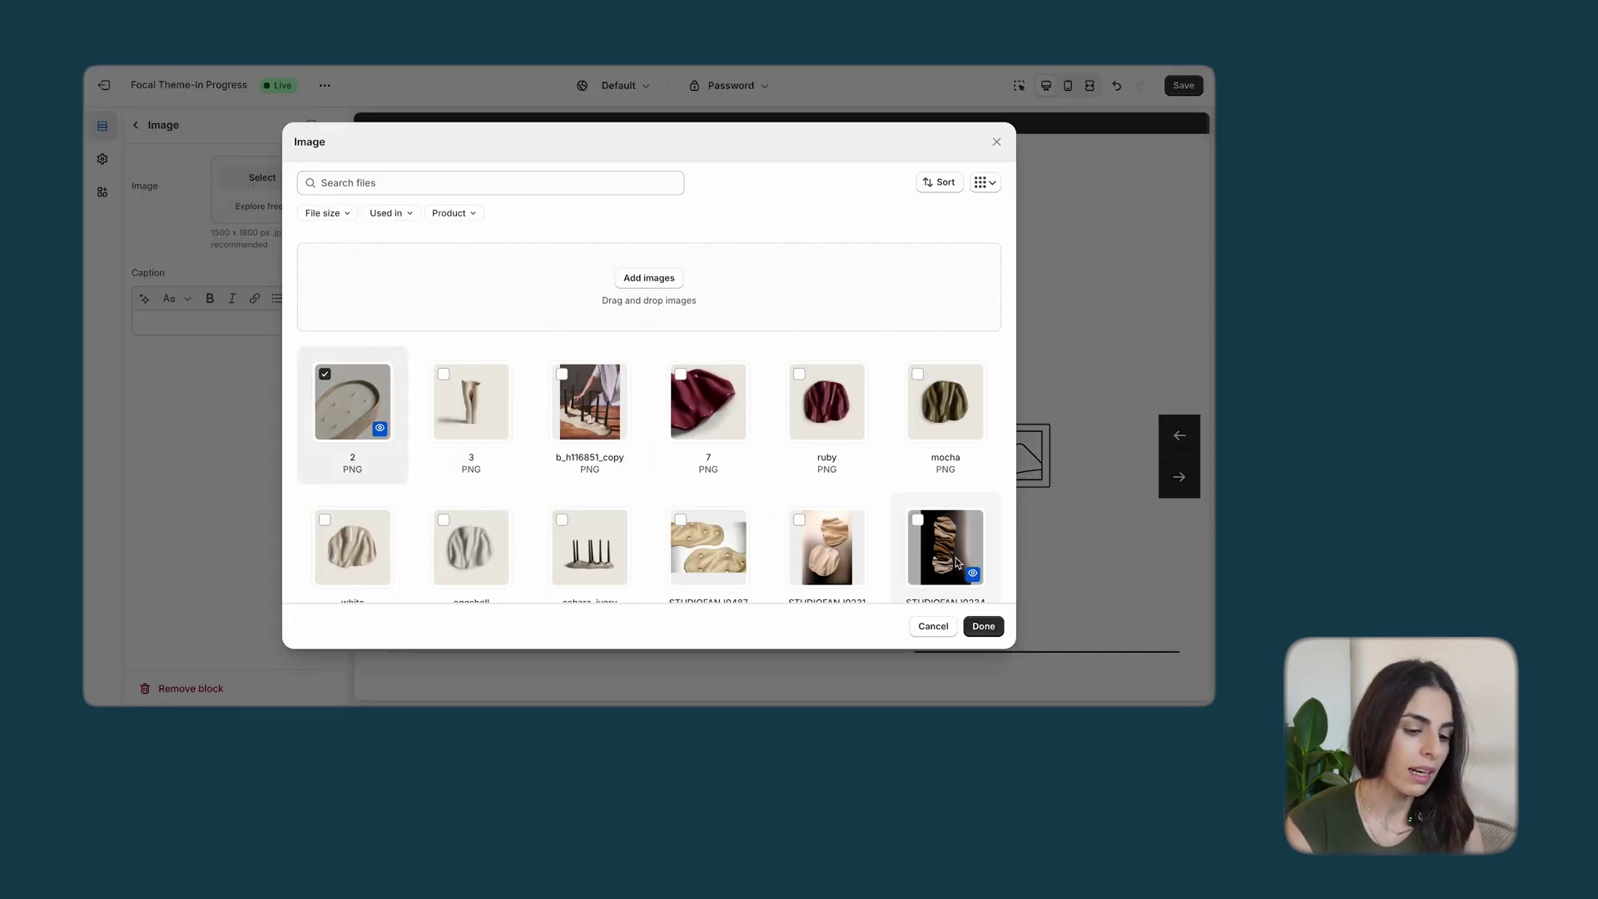
pyautogui.click(919, 522)
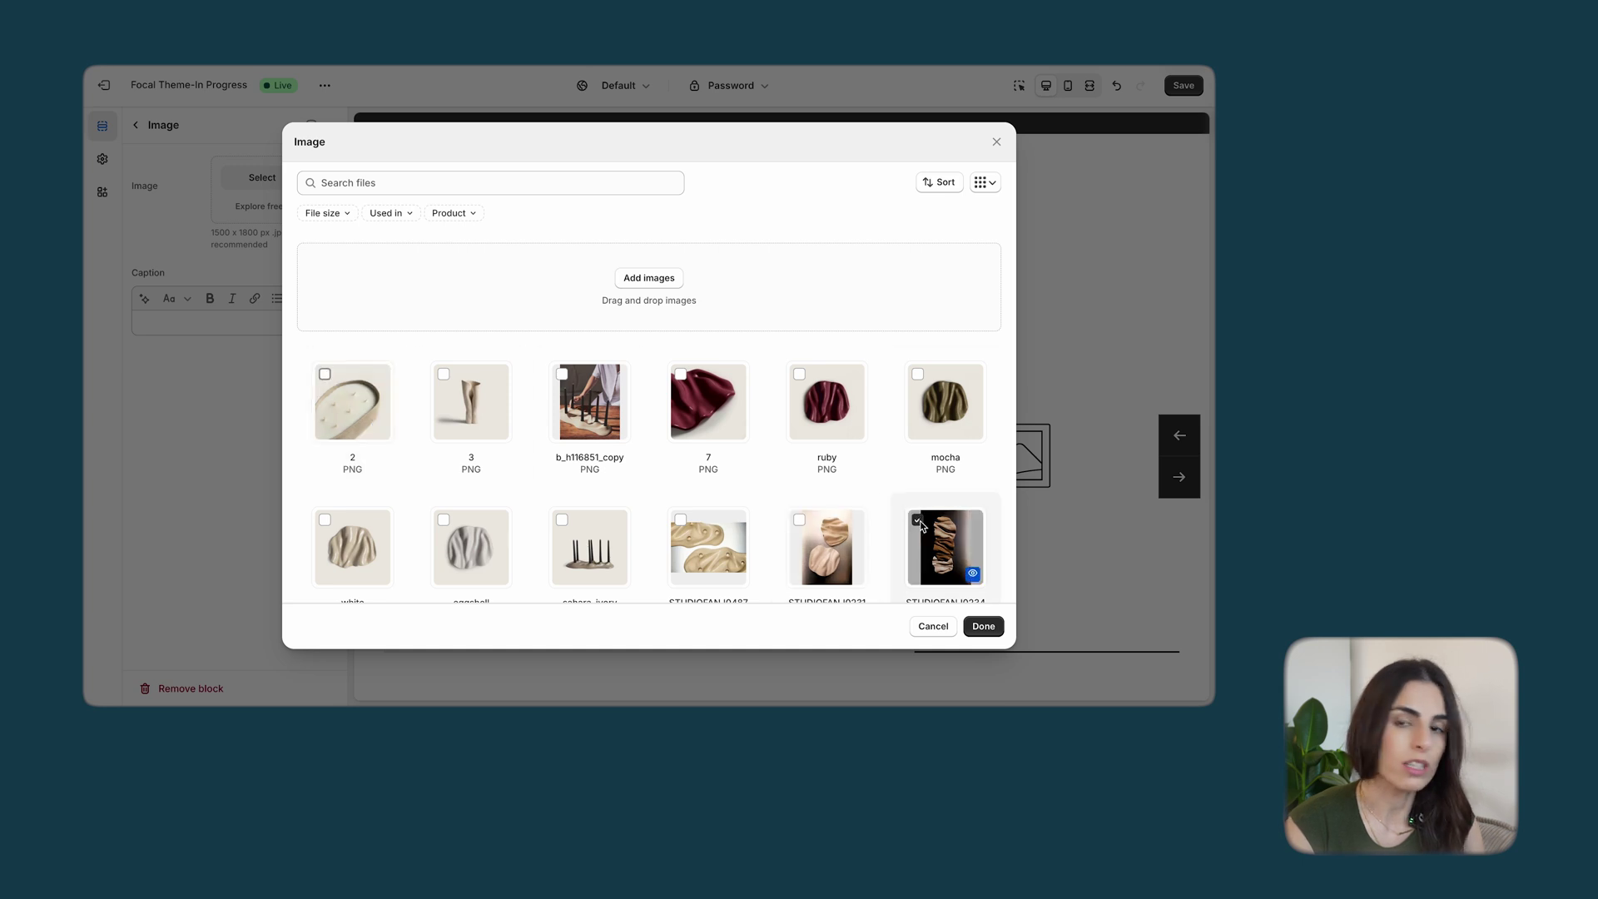
pyautogui.click(986, 627)
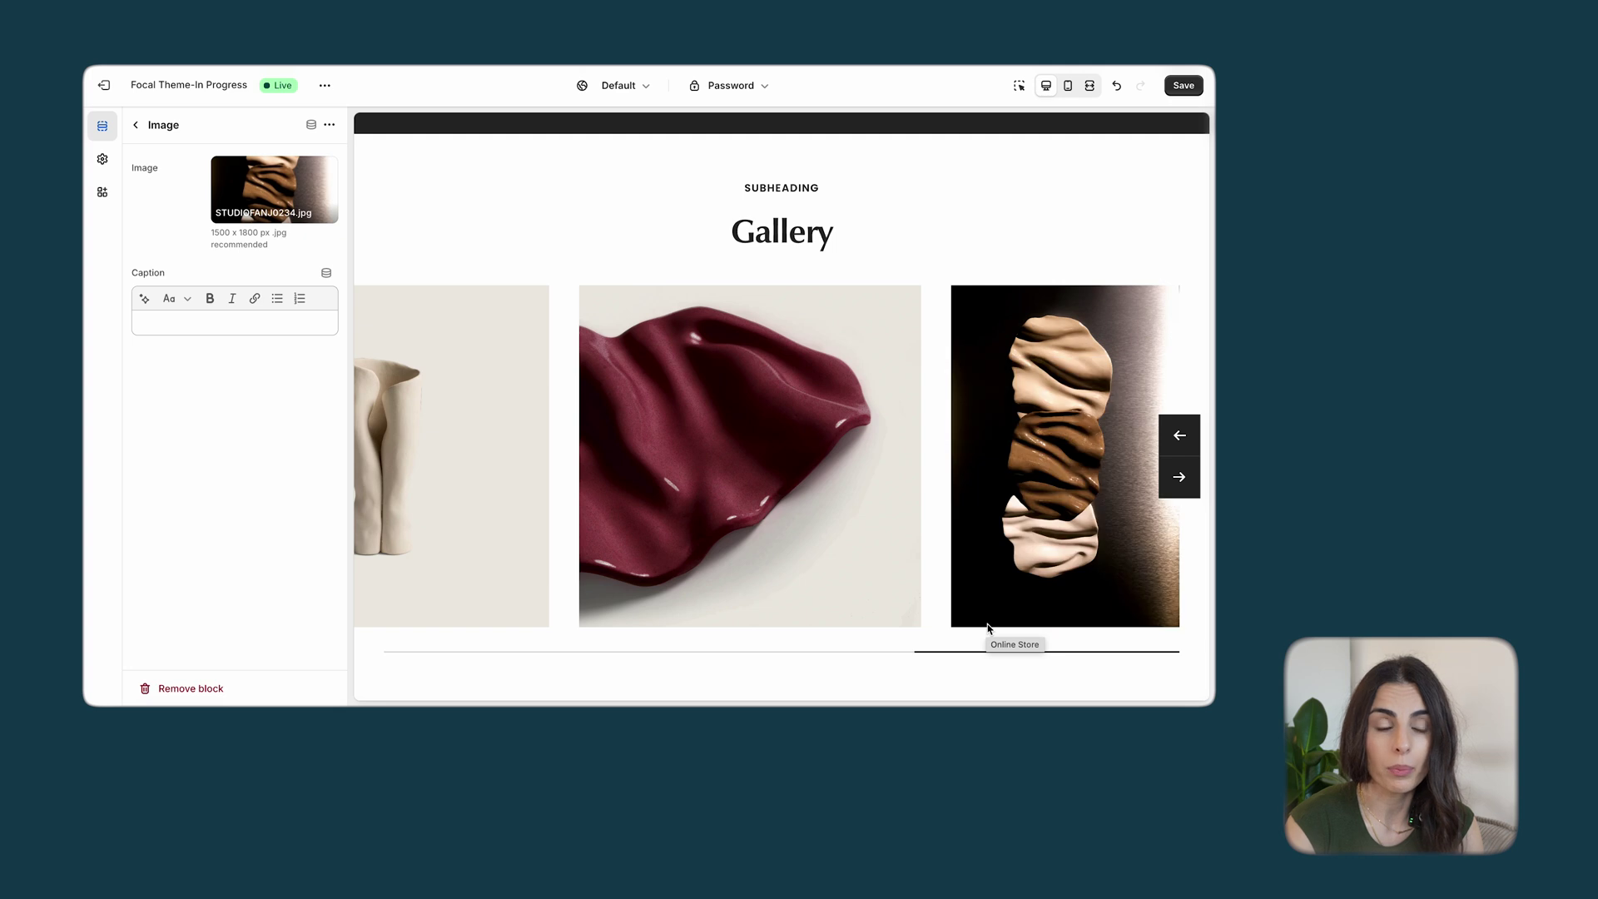
pyautogui.click(136, 127)
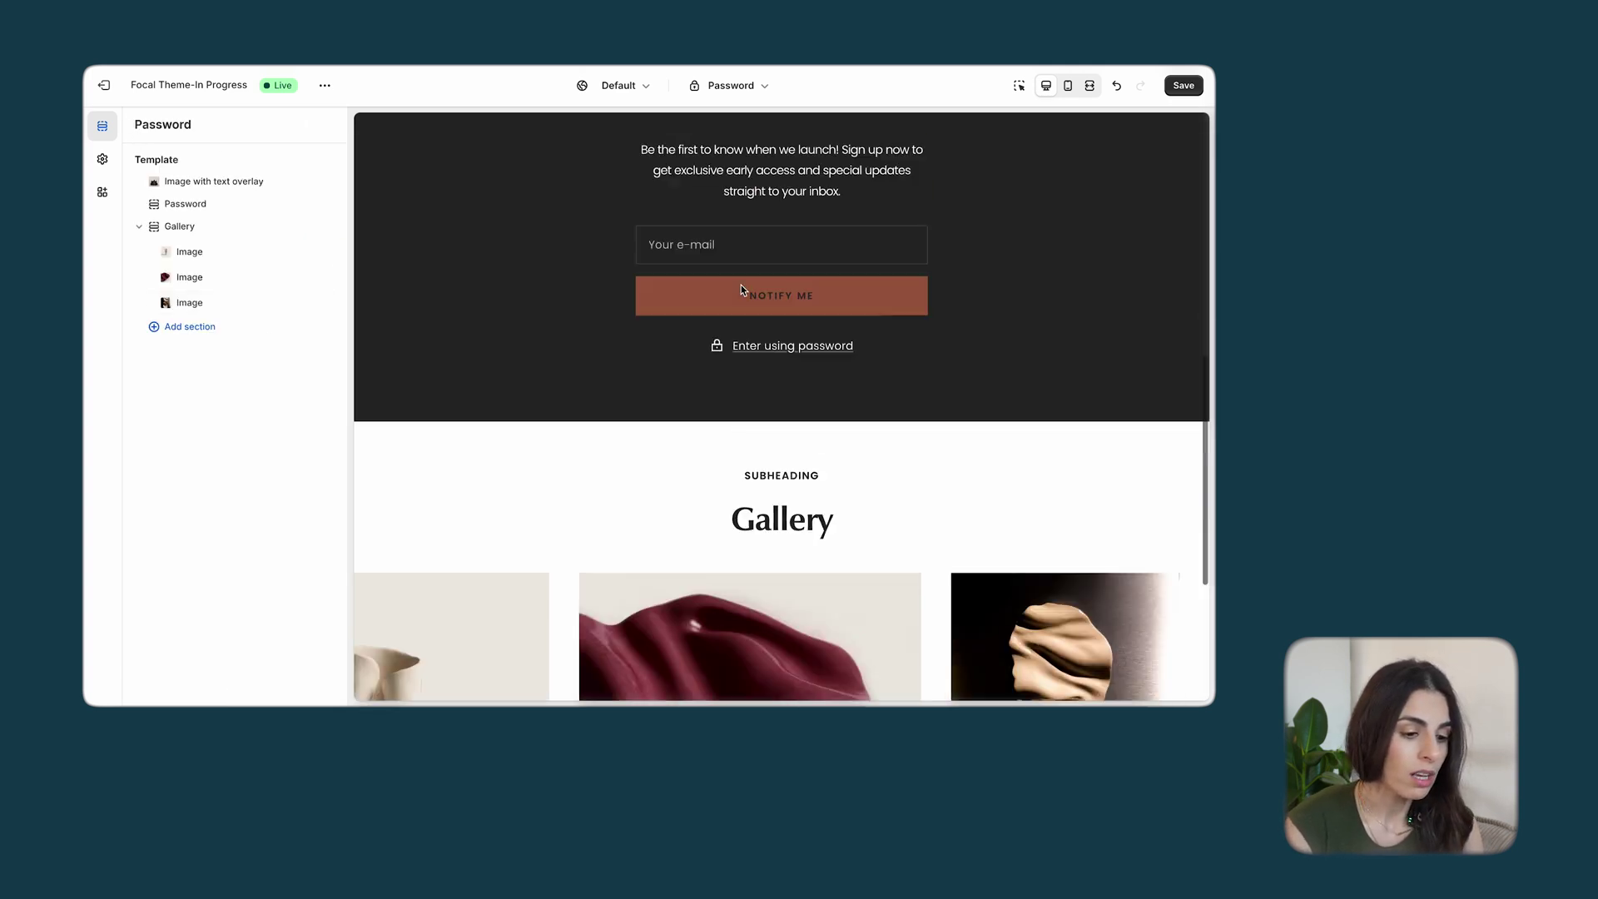
pyautogui.click(1193, 92)
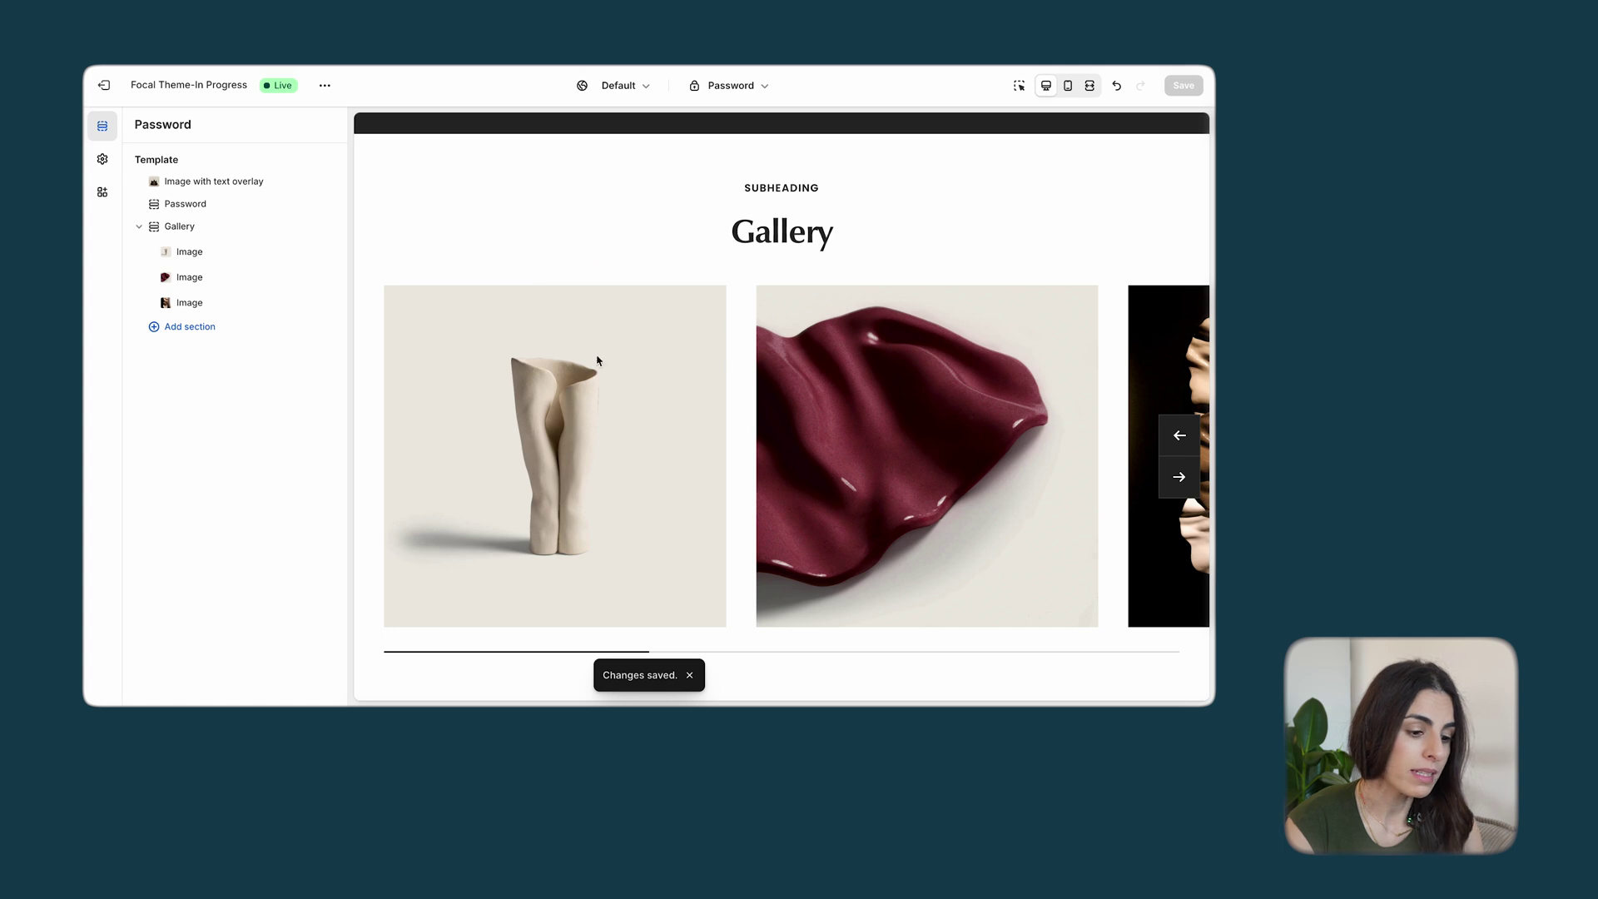
# View the live store, and open it in an incognito window to review the public password page down its length
pyautogui.click(325, 86)
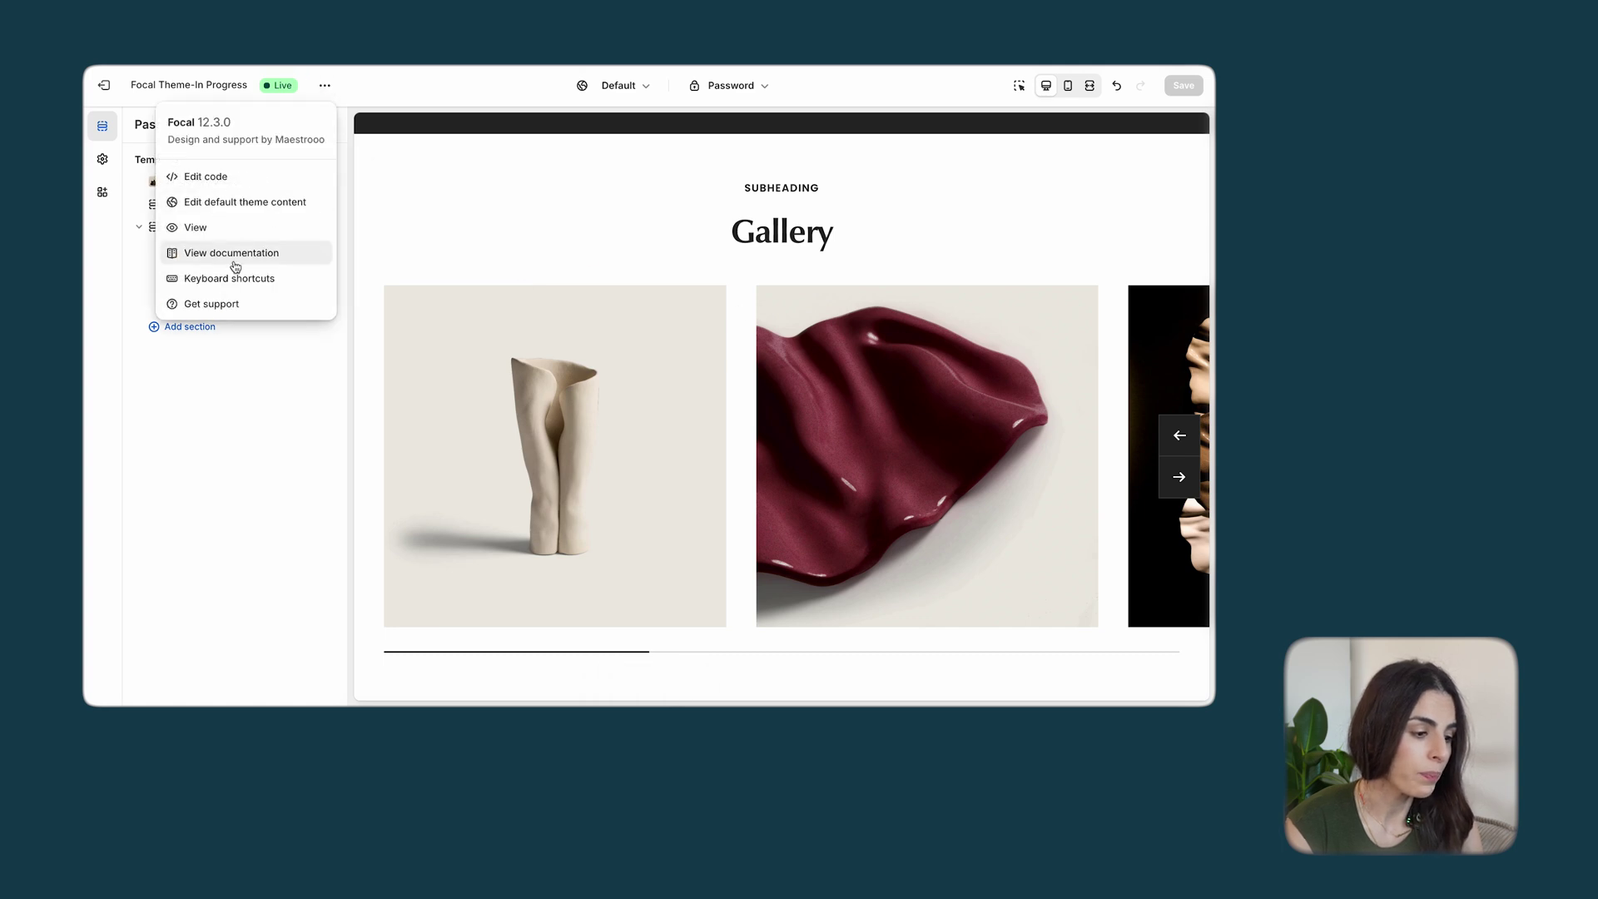
pyautogui.click(235, 229)
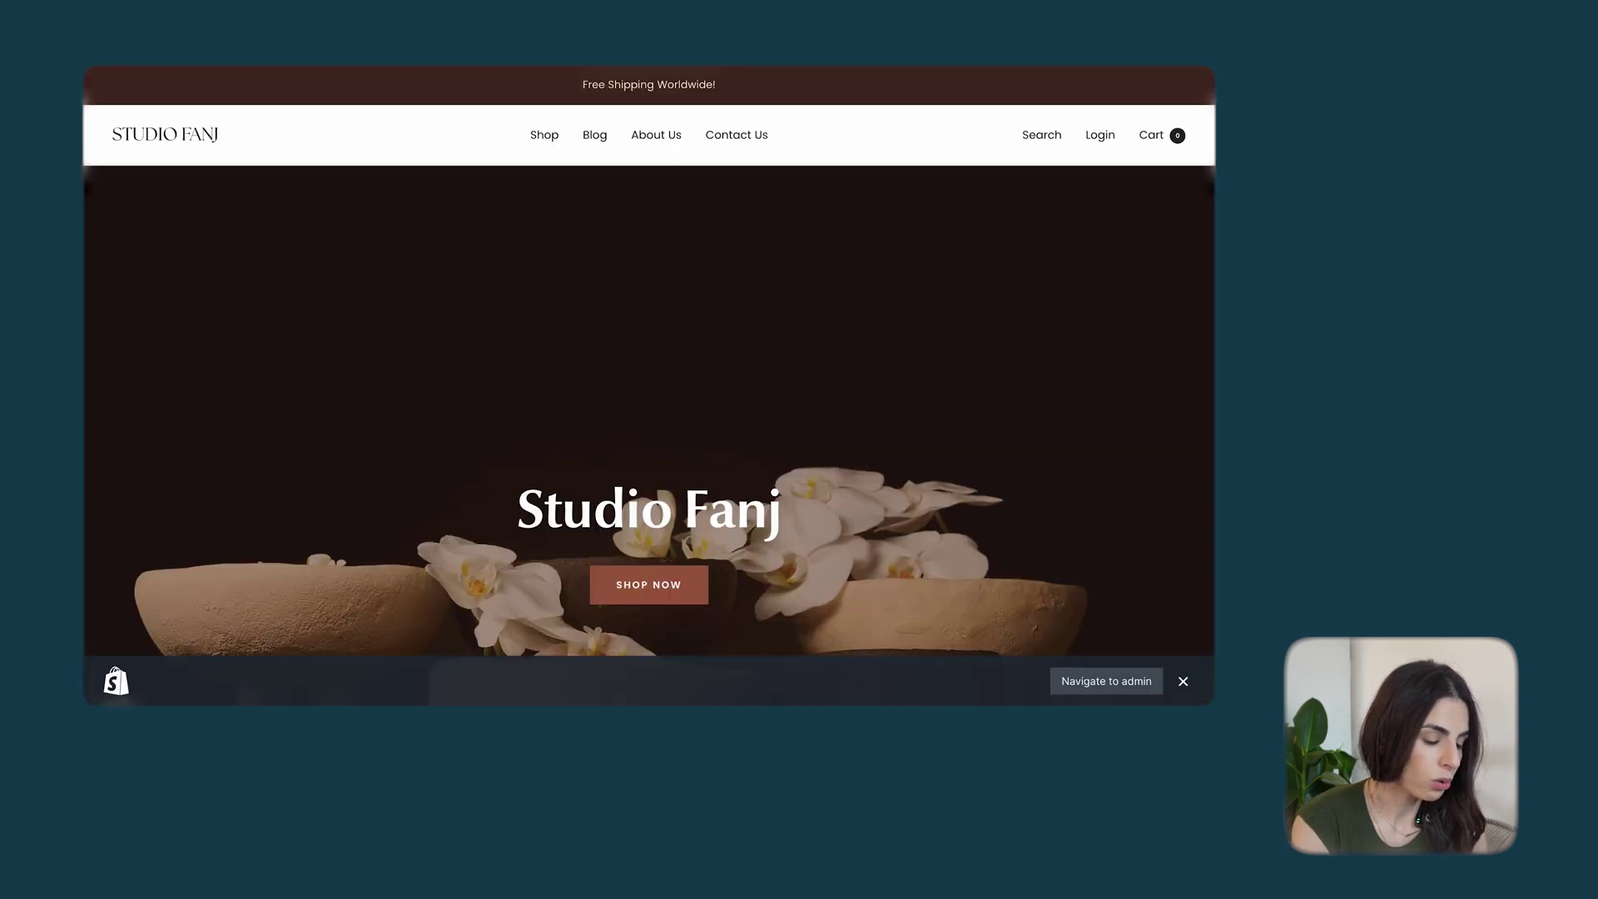
pyautogui.click(1199, 52)
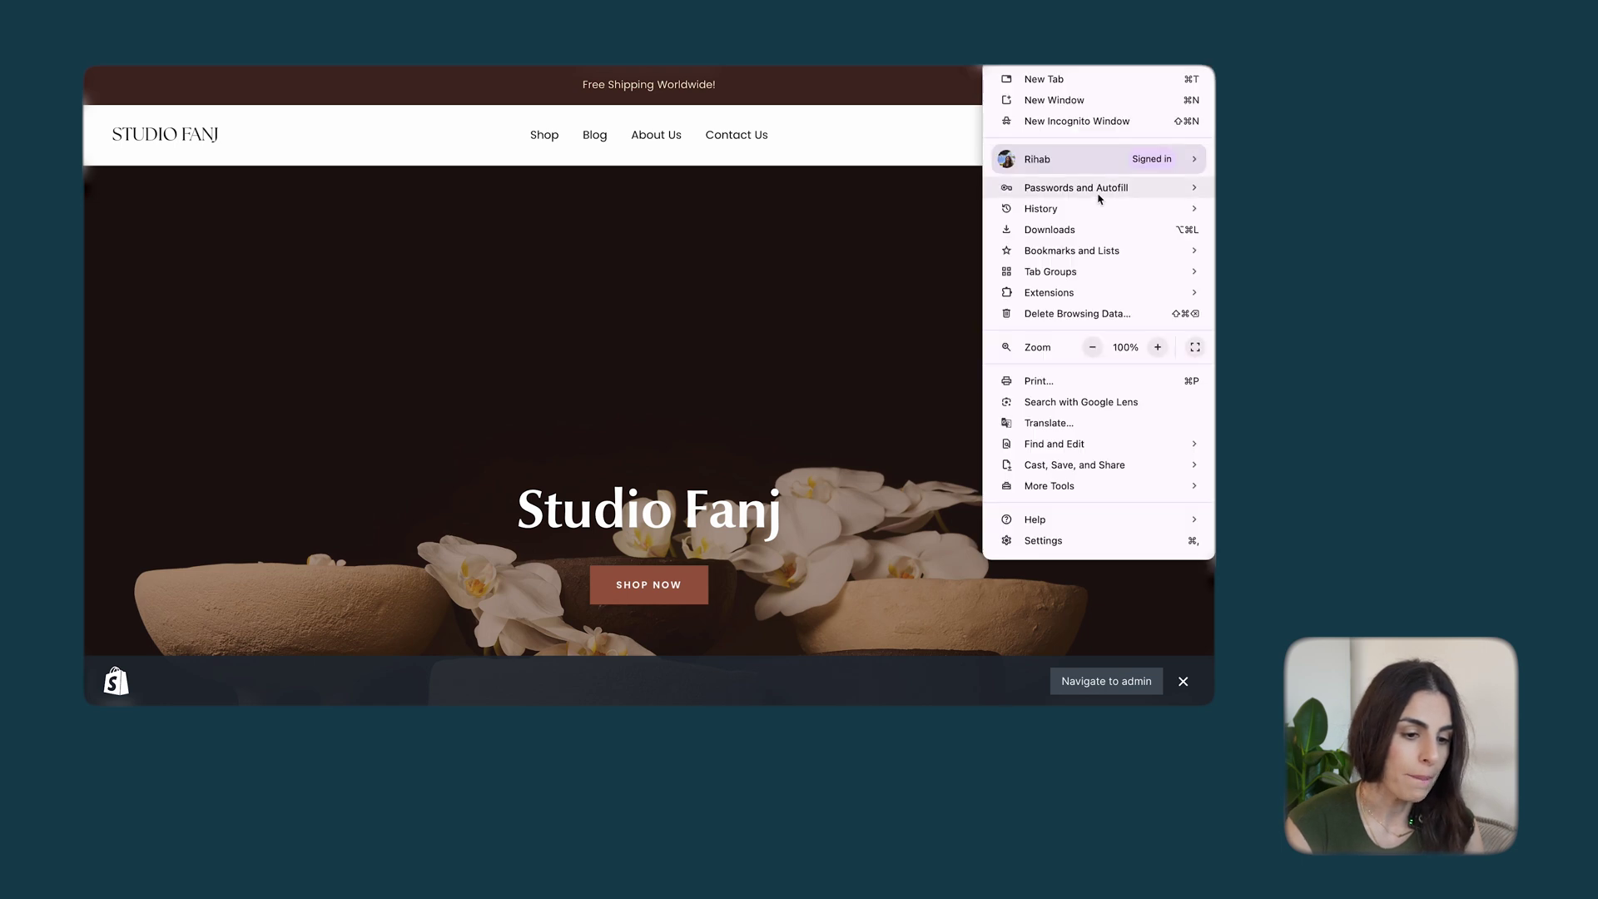
pyautogui.click(1102, 123)
pyautogui.press('super+v')
pyautogui.press('Return')
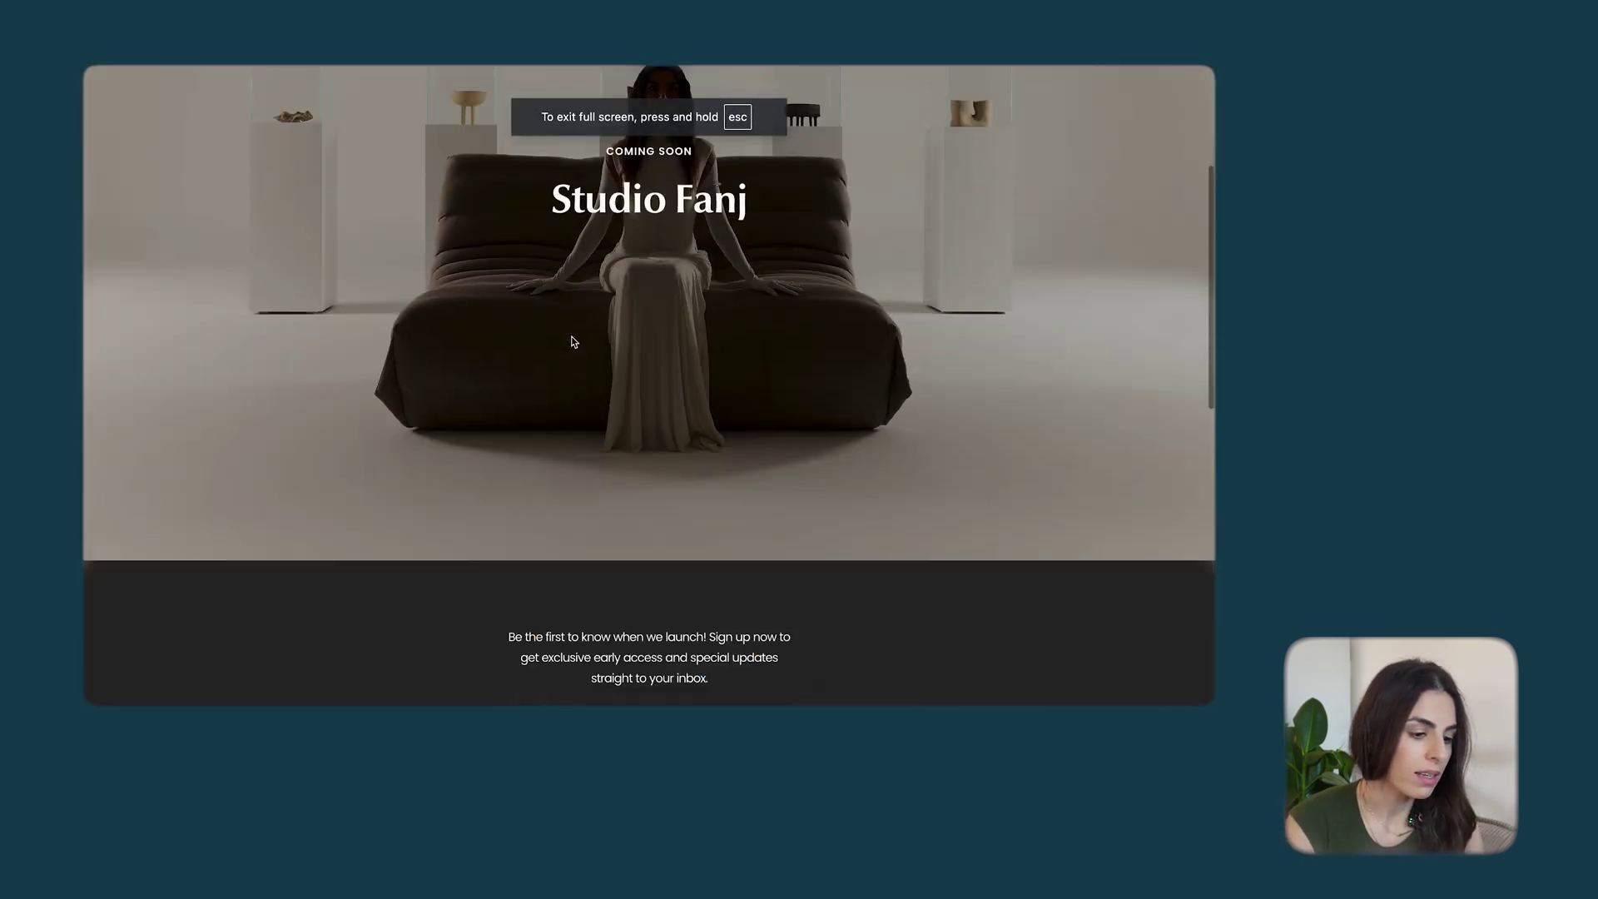
pyautogui.scroll(-10, 573, 342)
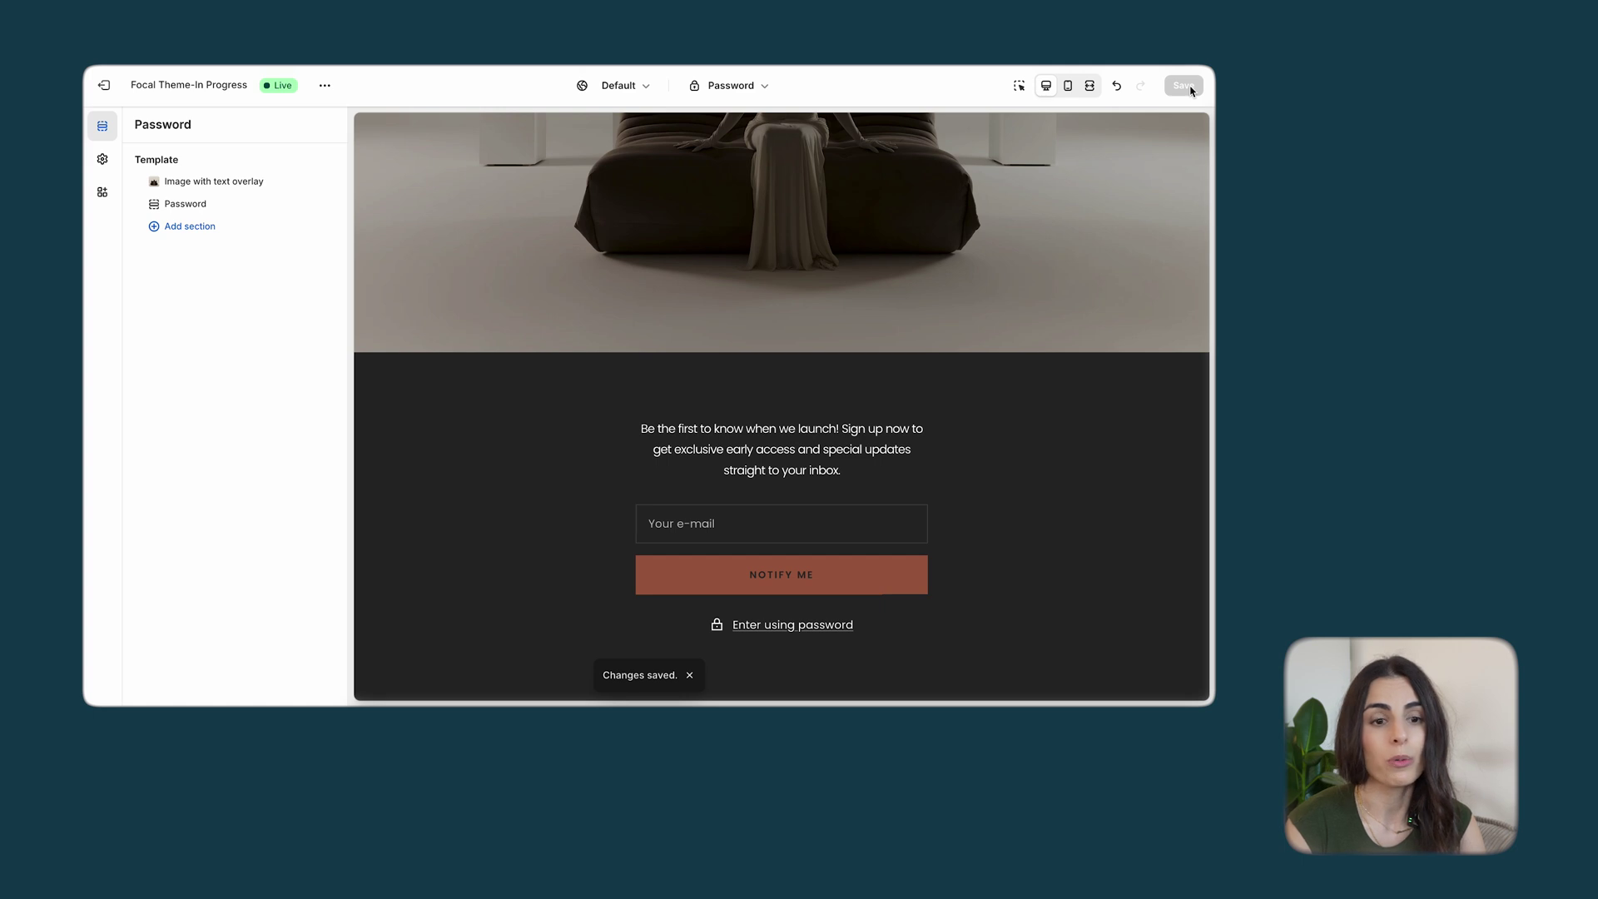
# Leave the theme editor and open the Online Store preferences
pyautogui.click(103, 84)
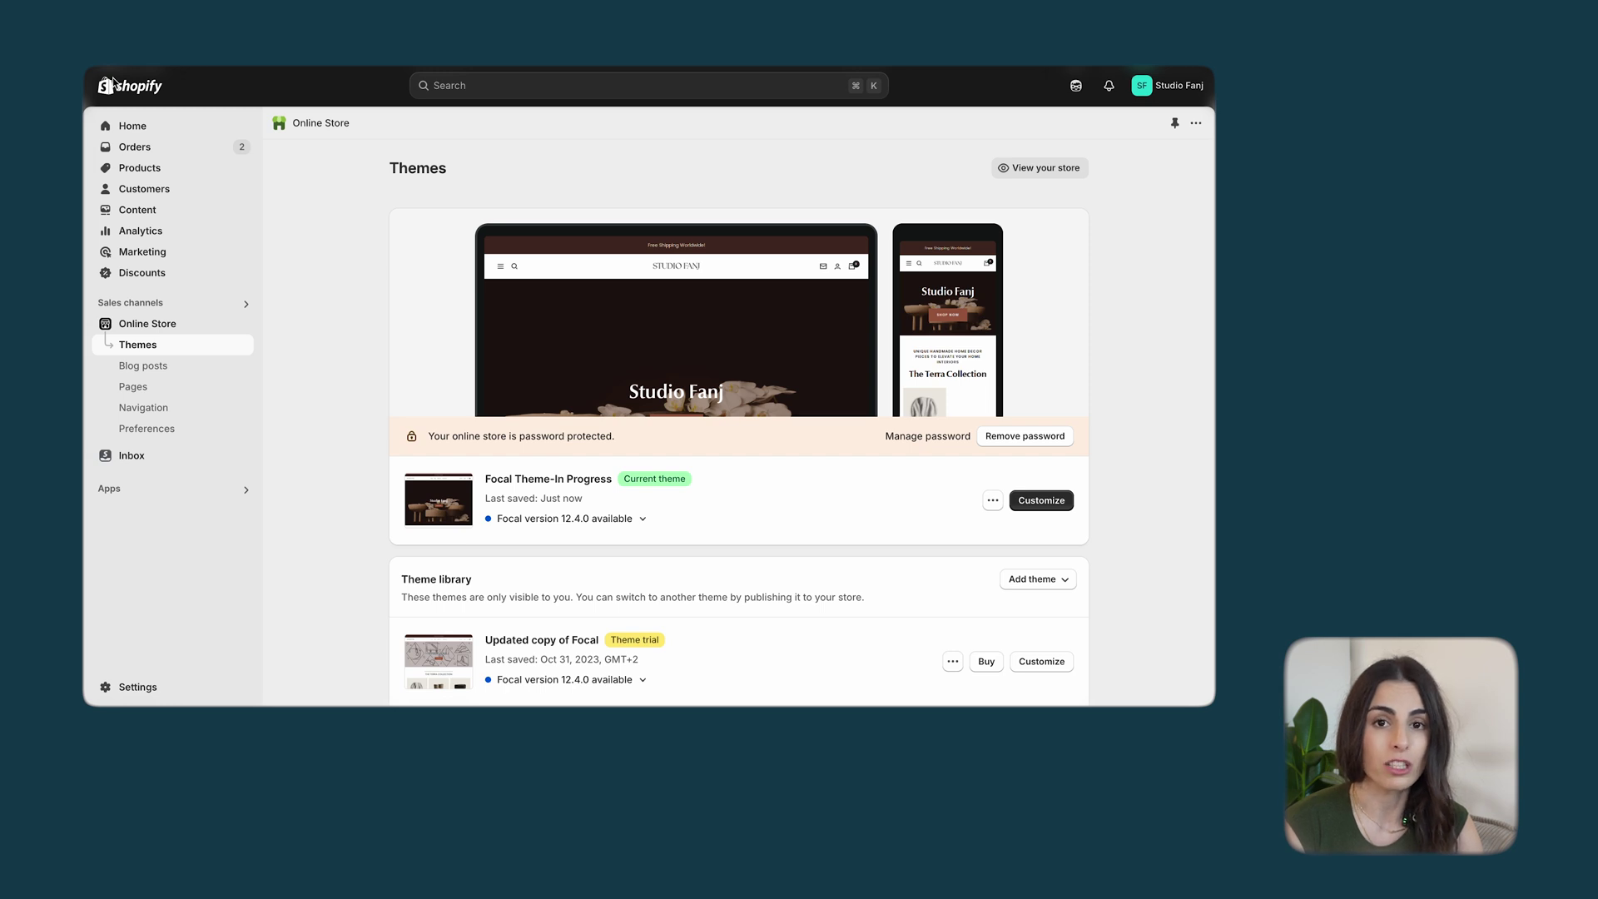
pyautogui.click(163, 431)
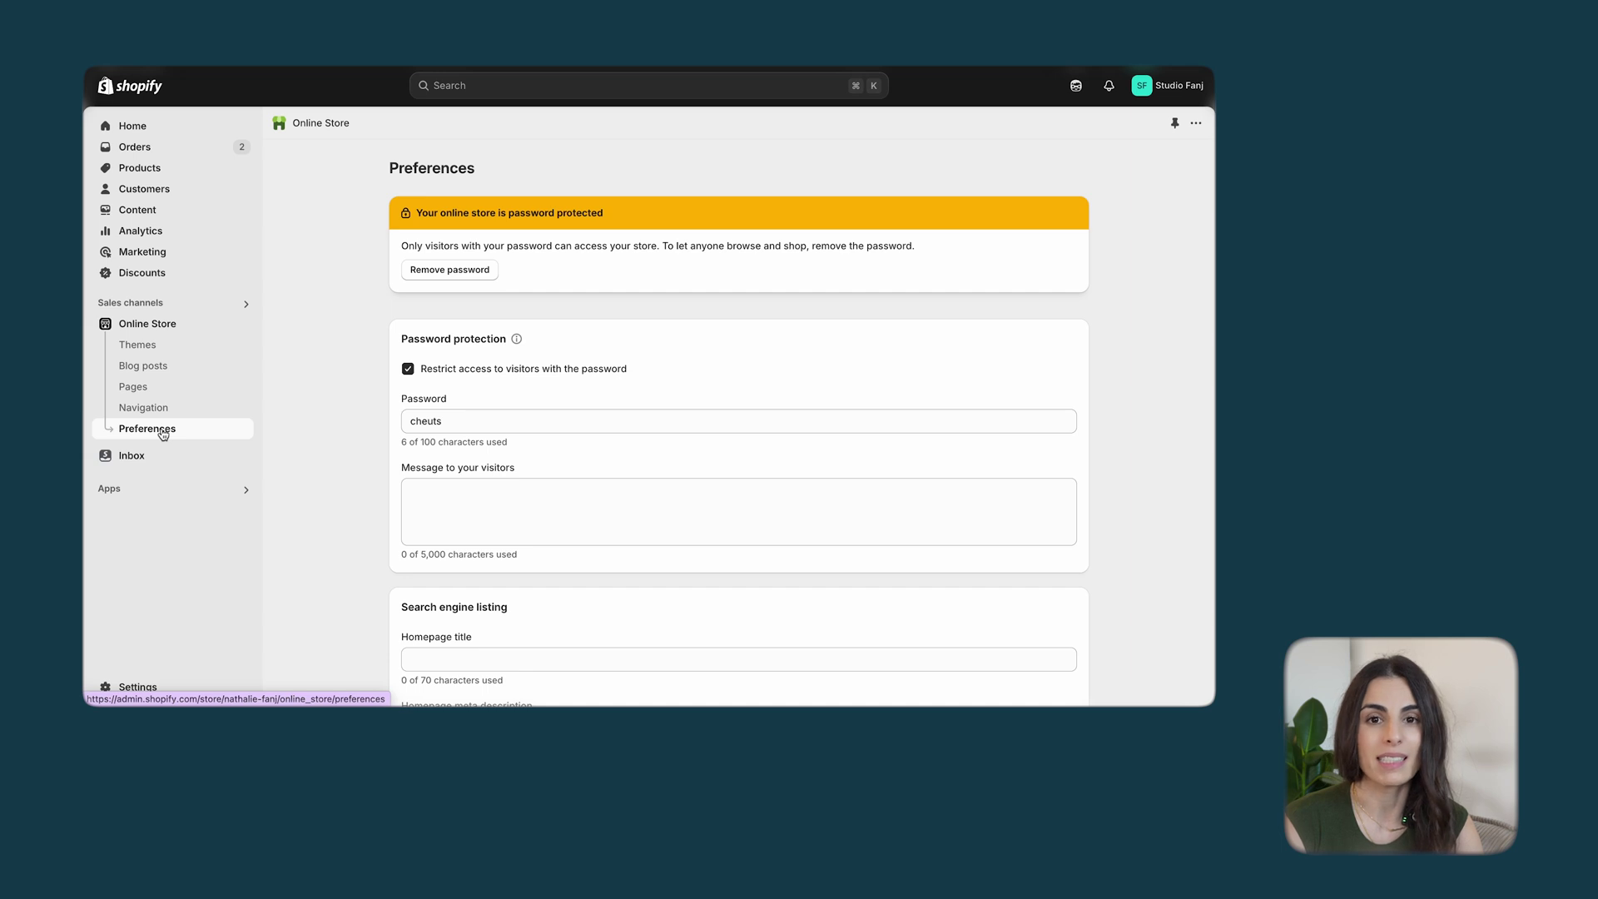